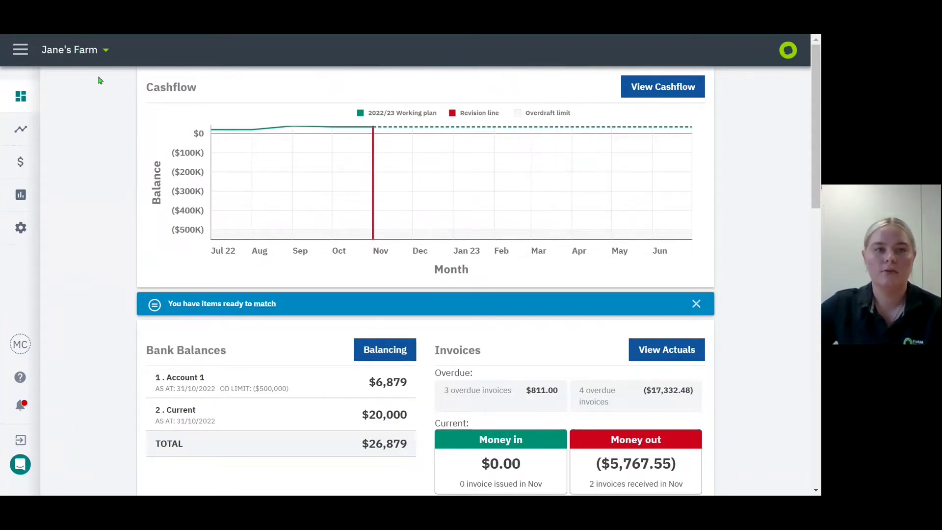
Expand the navigation sidebar to show its labels and view the available help options
click(74, 50)
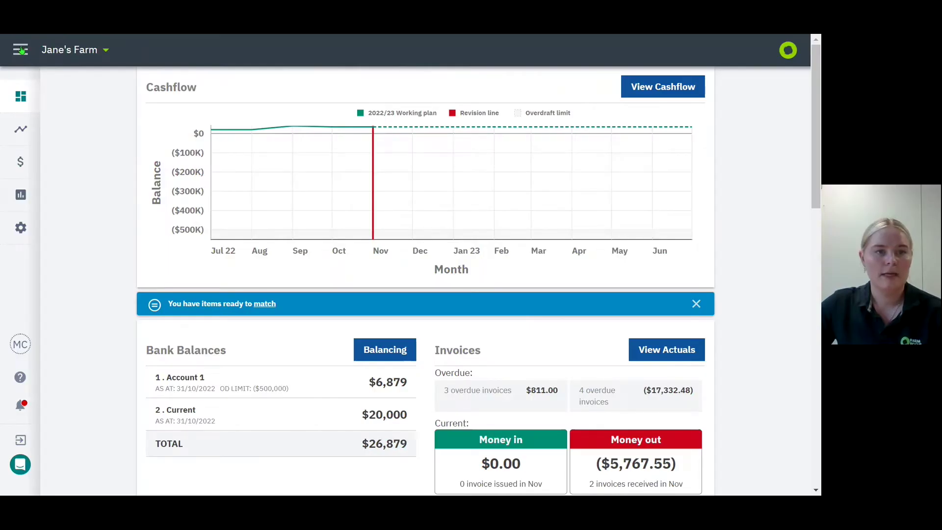
click(21, 50)
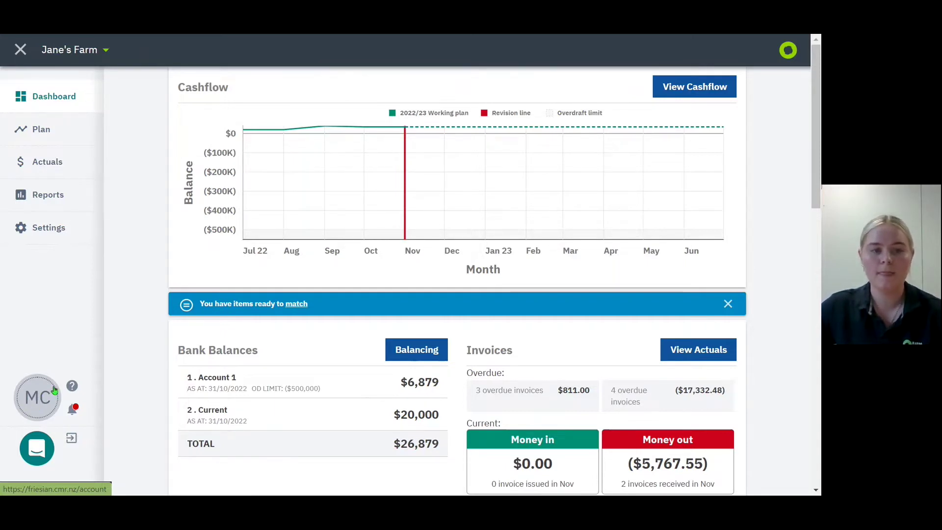
click(72, 387)
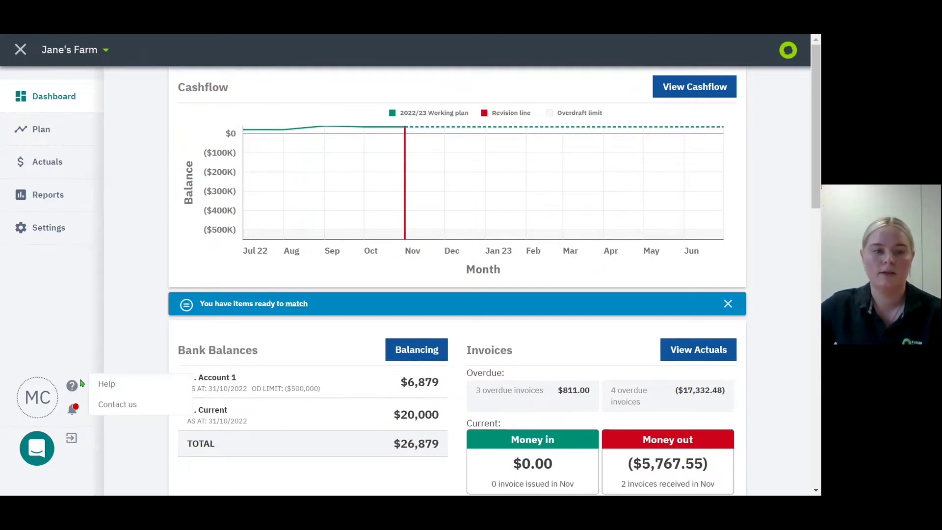
mouse_move(71, 408)
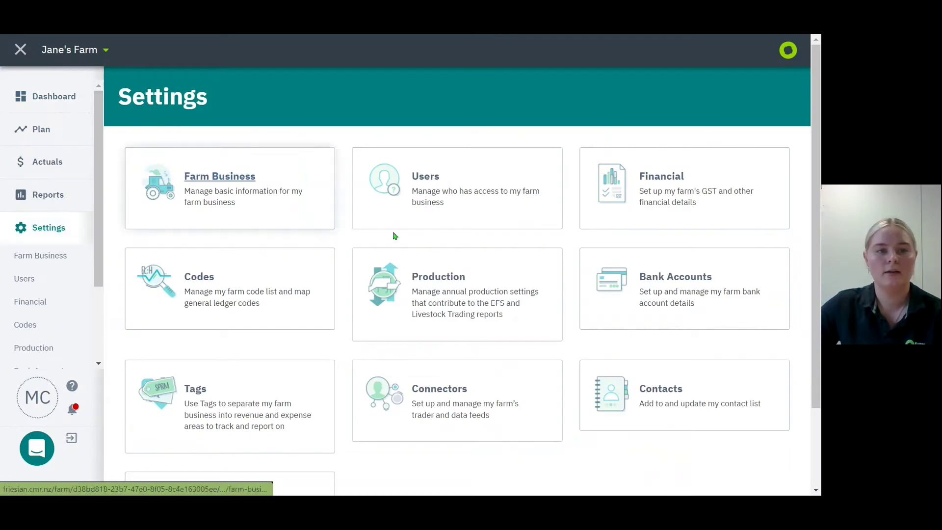
Review the Farm Business details from trading name to postal address, and the list of registered users in the settings
click(236, 177)
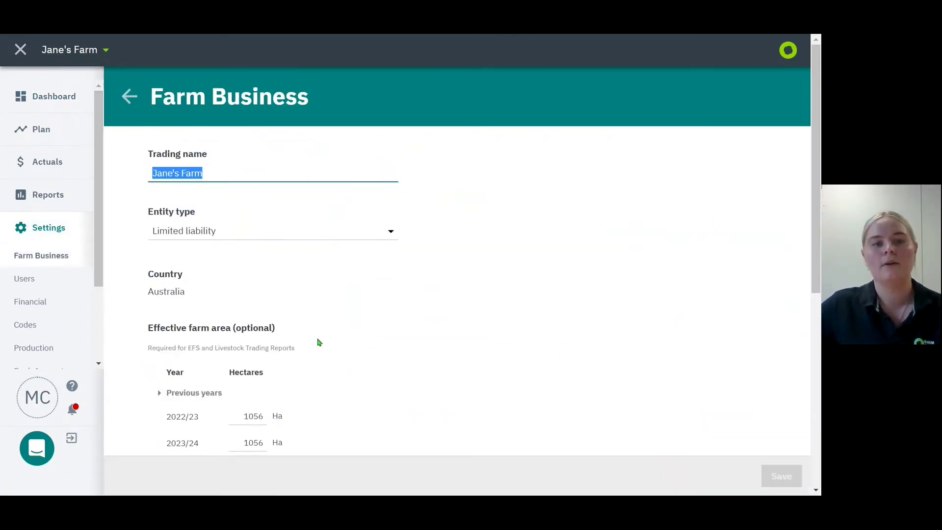
scroll(338, 324, down, 2)
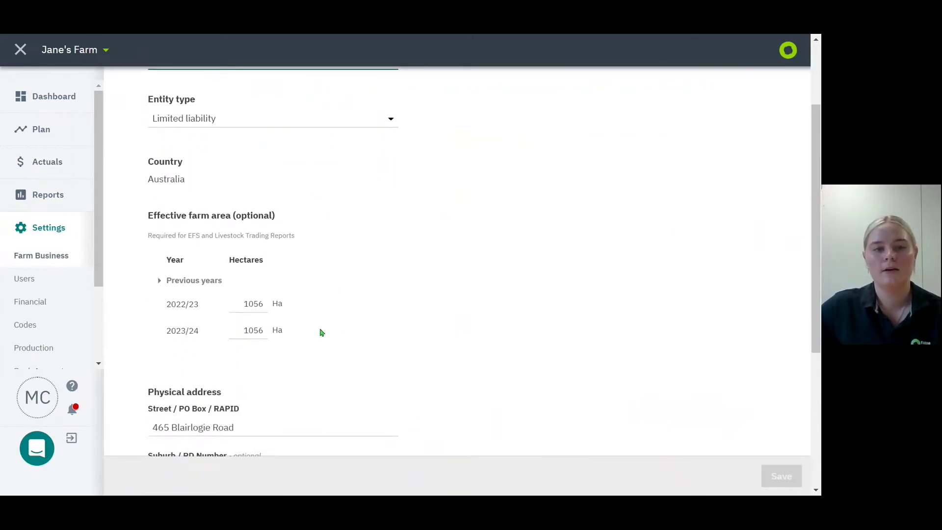
scroll(311, 343, down, 4)
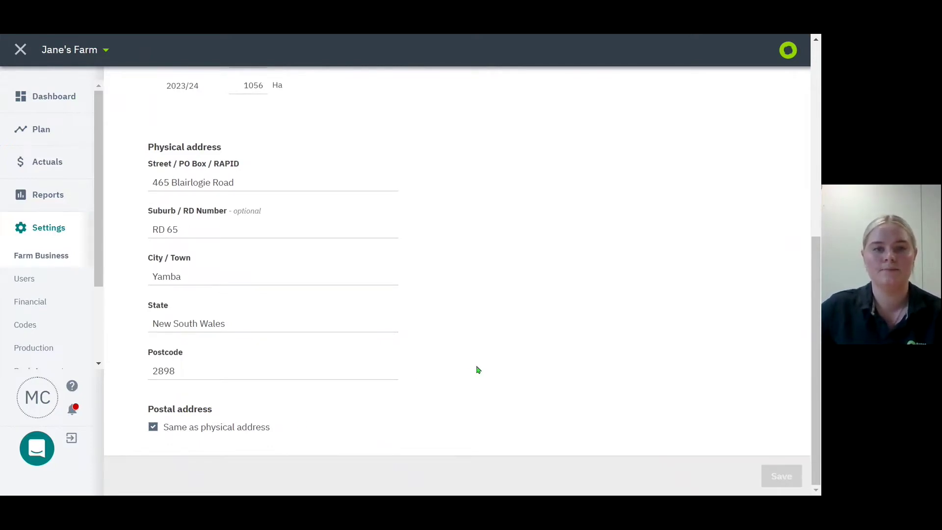
scroll(452, 380, up, 6)
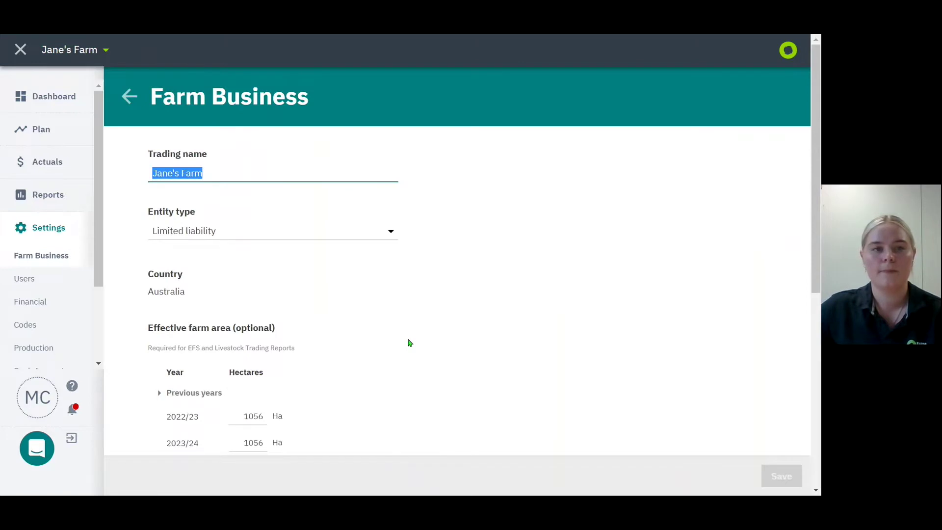
click(127, 98)
click(466, 201)
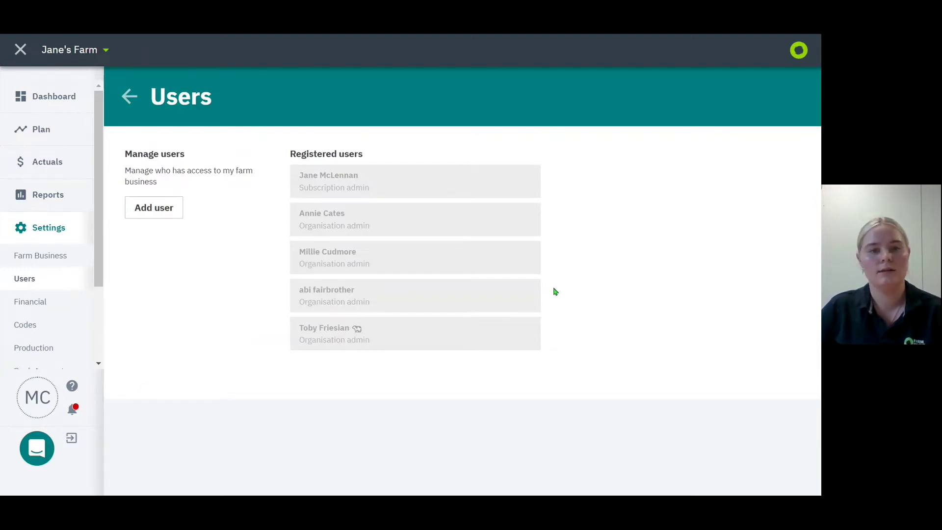
click(131, 94)
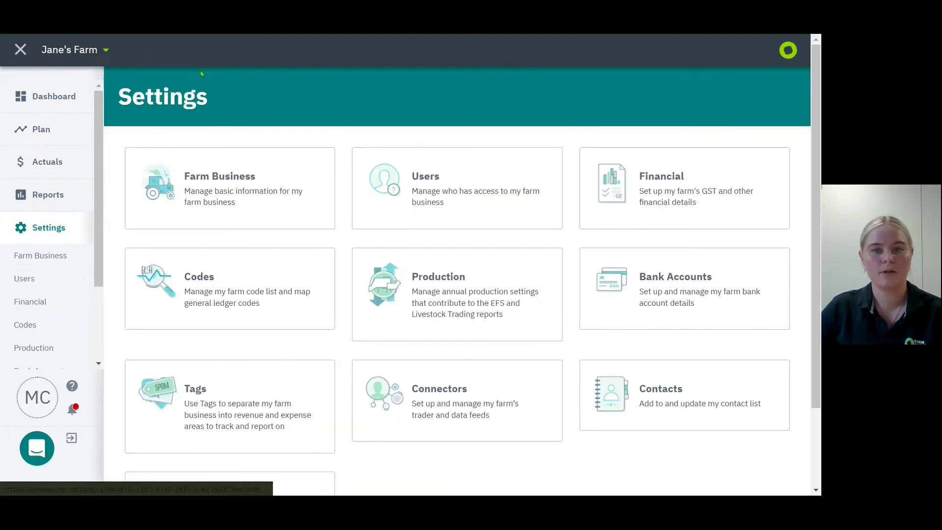
Review the Financial settings, covering GST registration, basis, frequency, default rate and financial year end
click(671, 175)
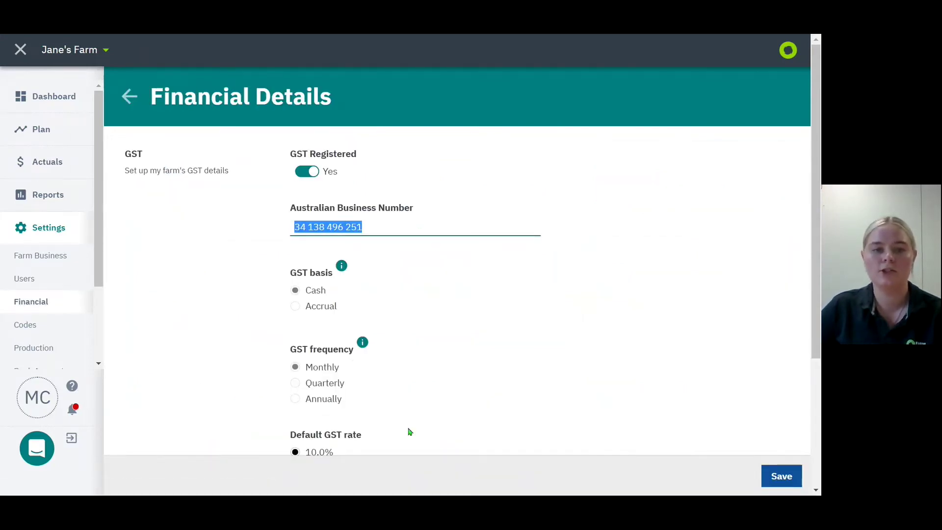
scroll(454, 404, down, 3)
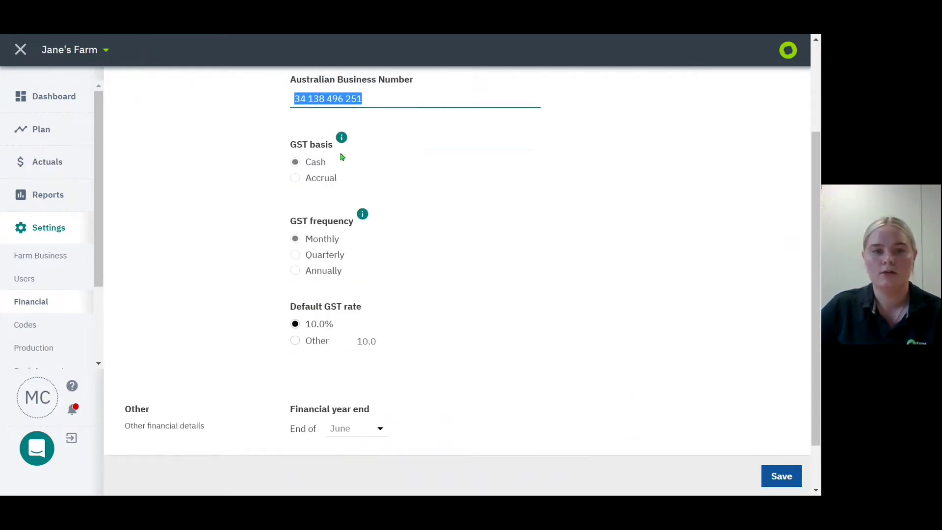
scroll(490, 368, down, 1)
scroll(635, 410, up, 4)
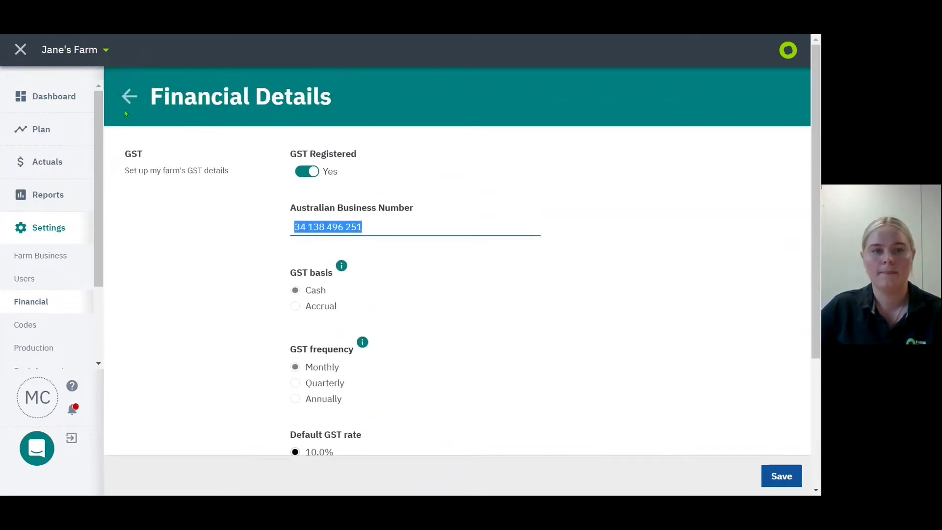
click(129, 98)
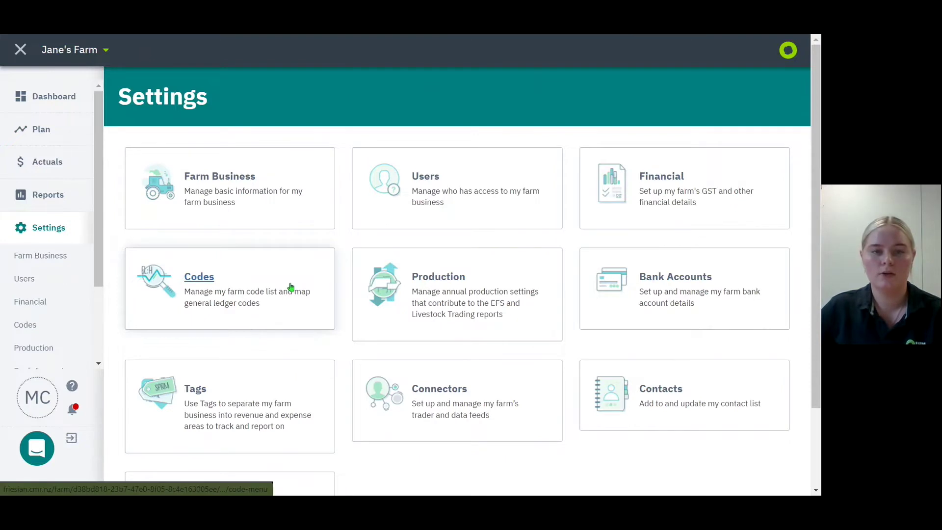
View the 2022/23 livestock values in the Production settings and expand the Beef stock class
click(457, 295)
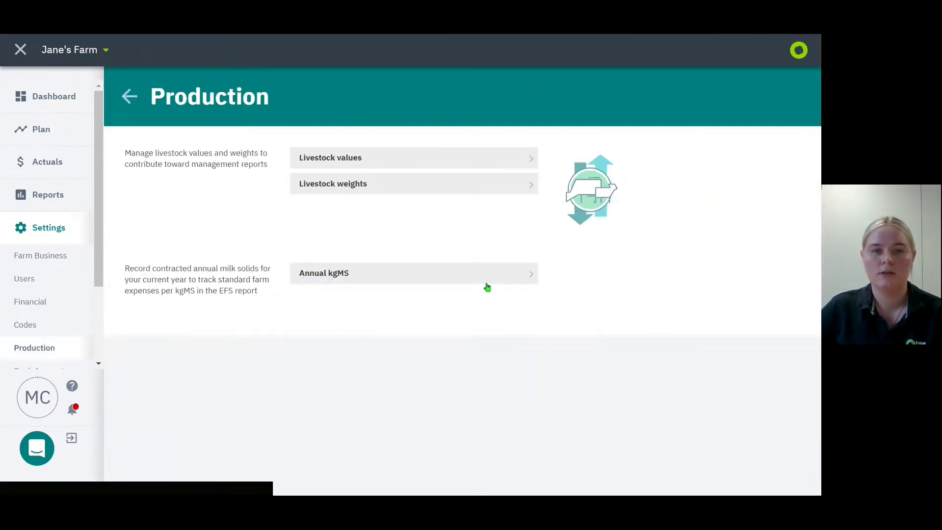
click(467, 168)
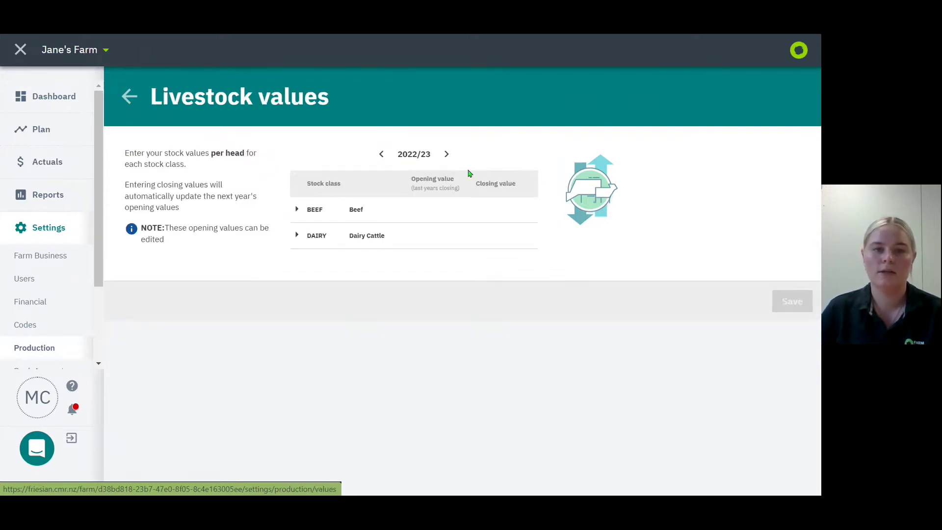
click(298, 210)
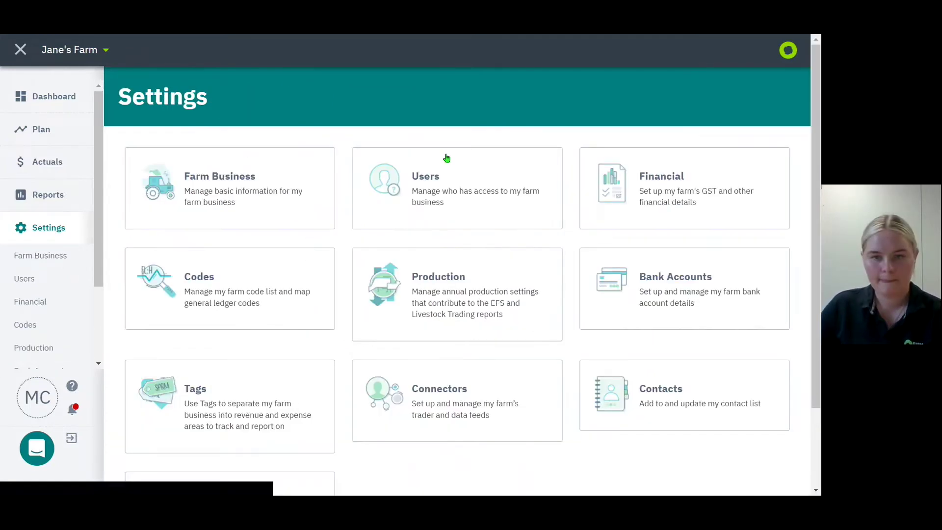
Examine the Rabobank account's details in the Bank Accounts settings, down to the overdraft rates and direct bank feed form, and return to Settings
click(675, 276)
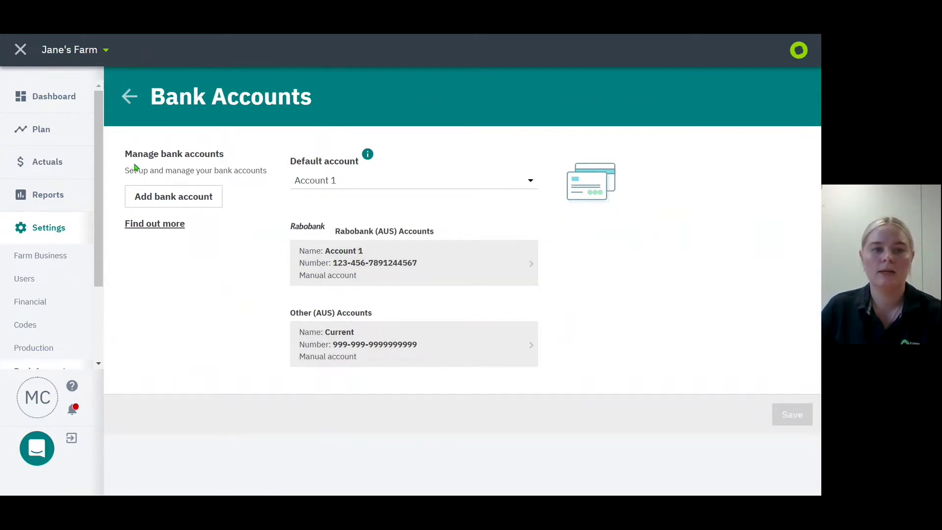
click(416, 259)
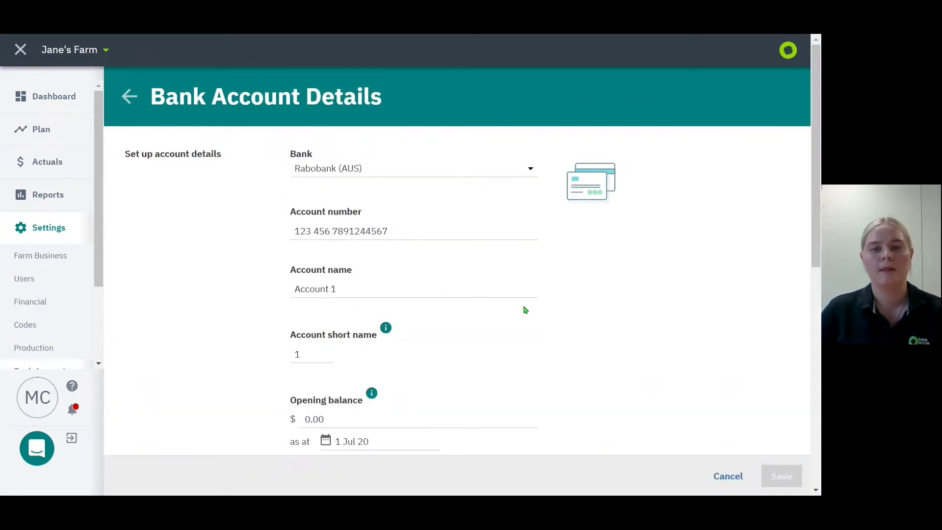
scroll(525, 316, down, 10)
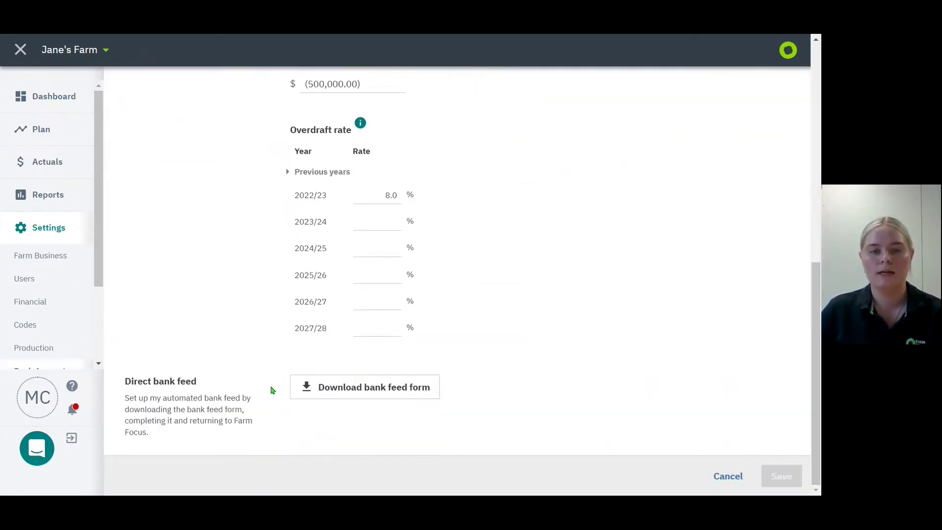
drag(296, 369, 382, 410)
click(488, 409)
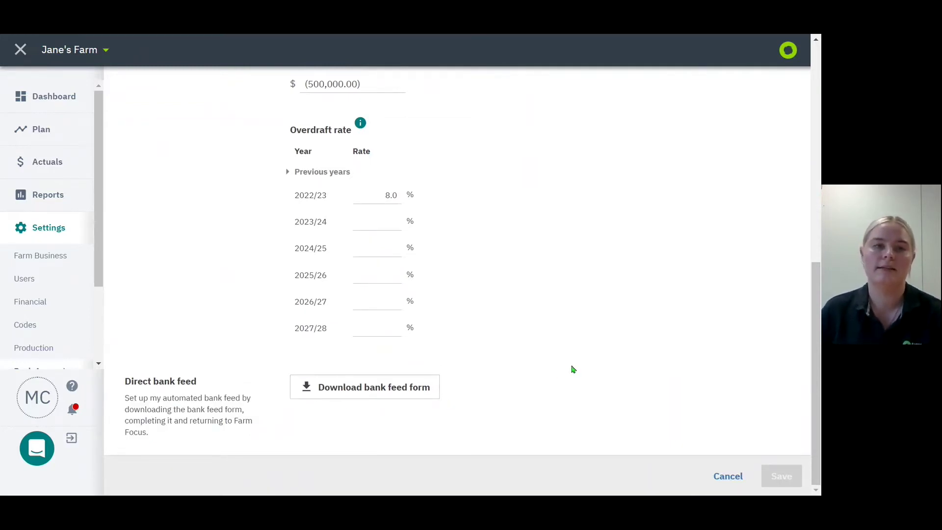
scroll(579, 368, up, 1)
scroll(583, 367, up, 8)
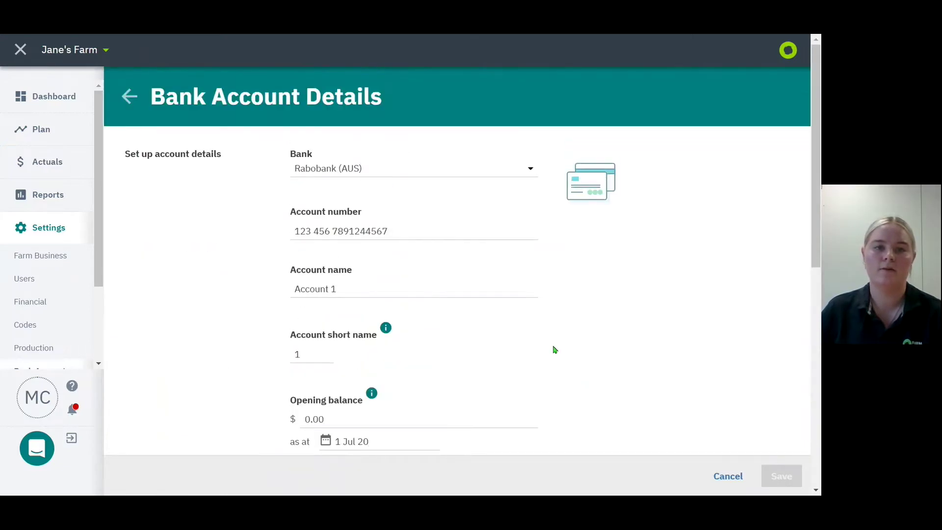
click(130, 97)
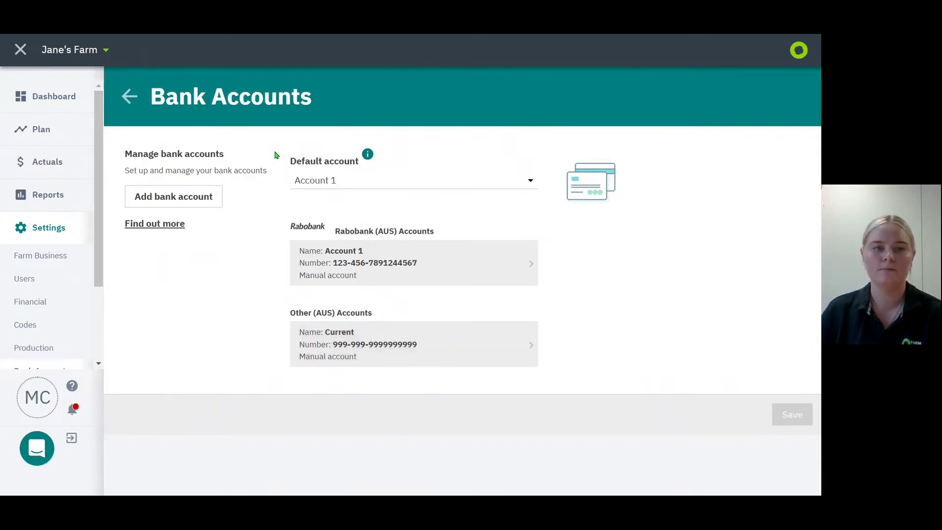
click(143, 101)
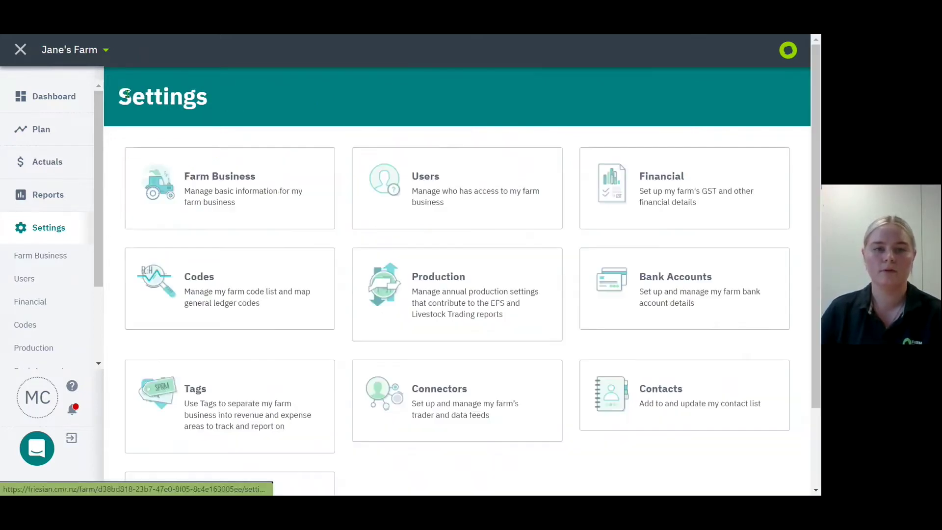
Review the Management and Cost Tags settings and the Invoice scanner connector's account and email details
click(210, 397)
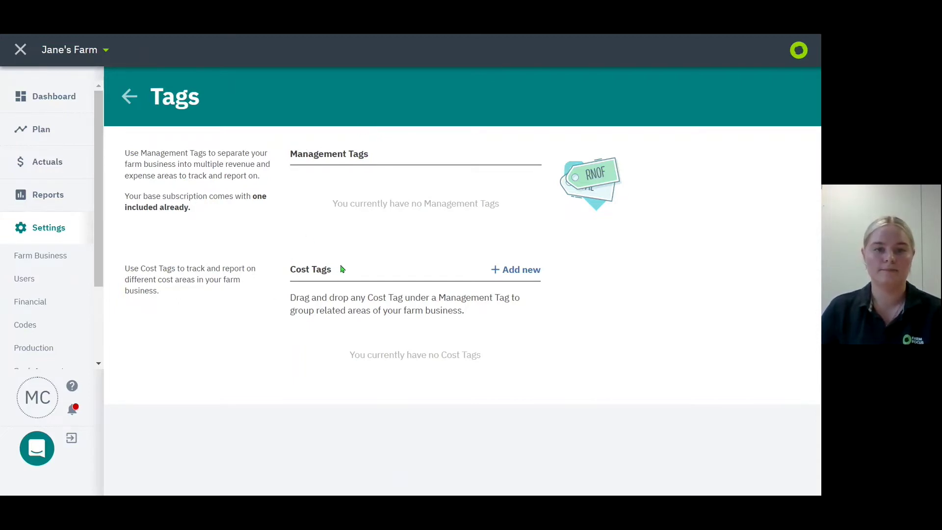
click(129, 97)
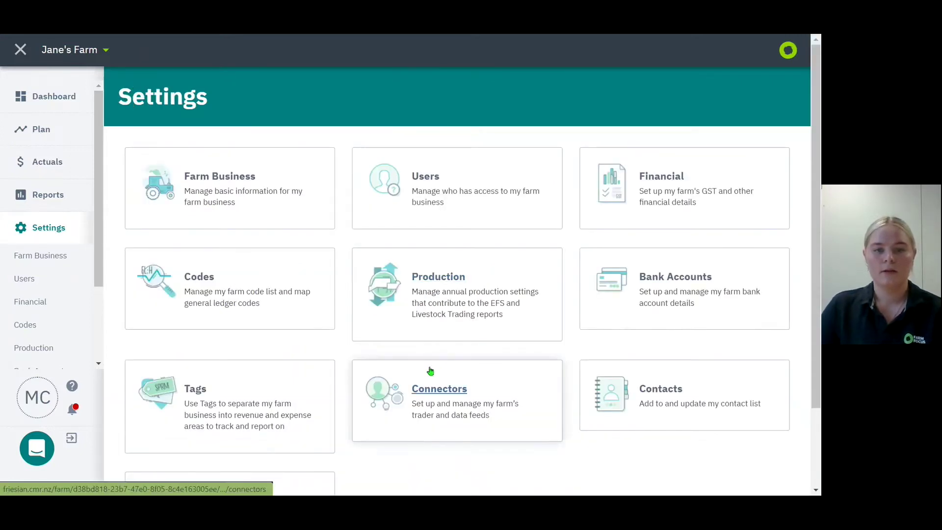
click(448, 390)
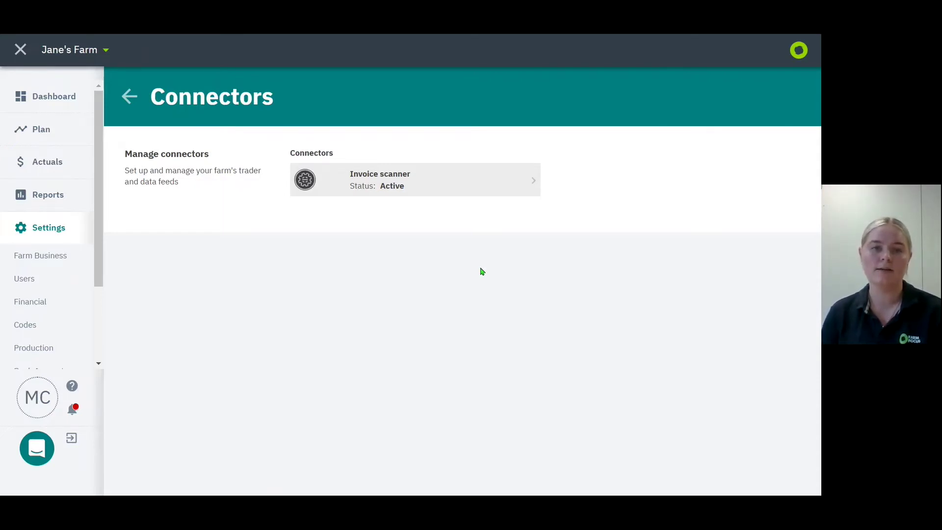
click(391, 180)
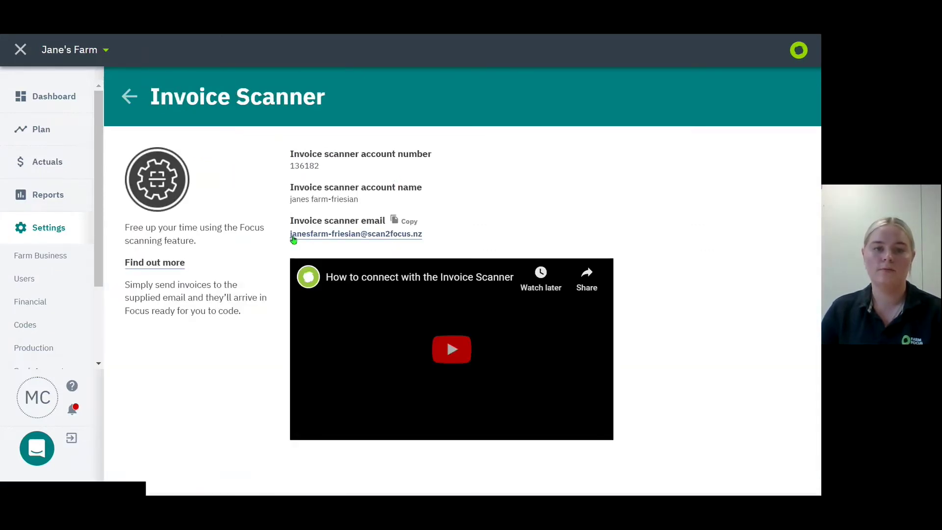
drag(286, 236, 296, 234)
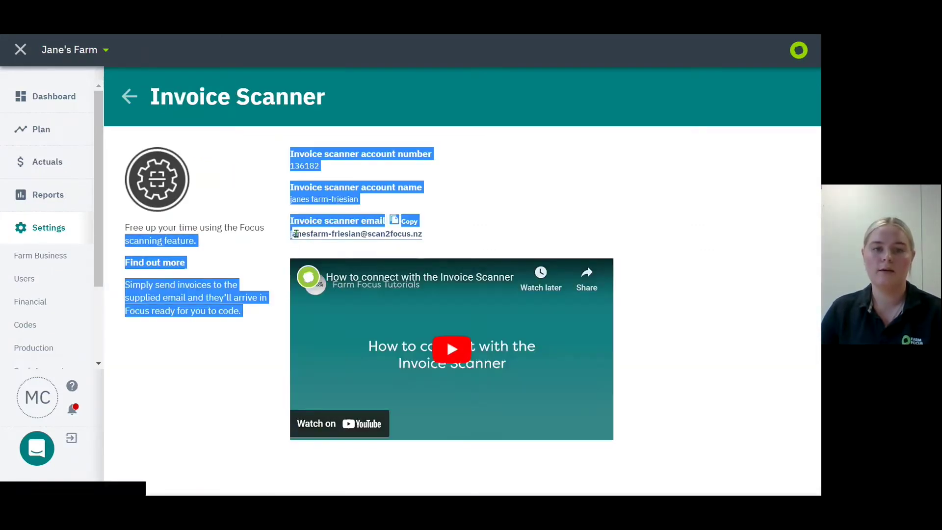
click(447, 236)
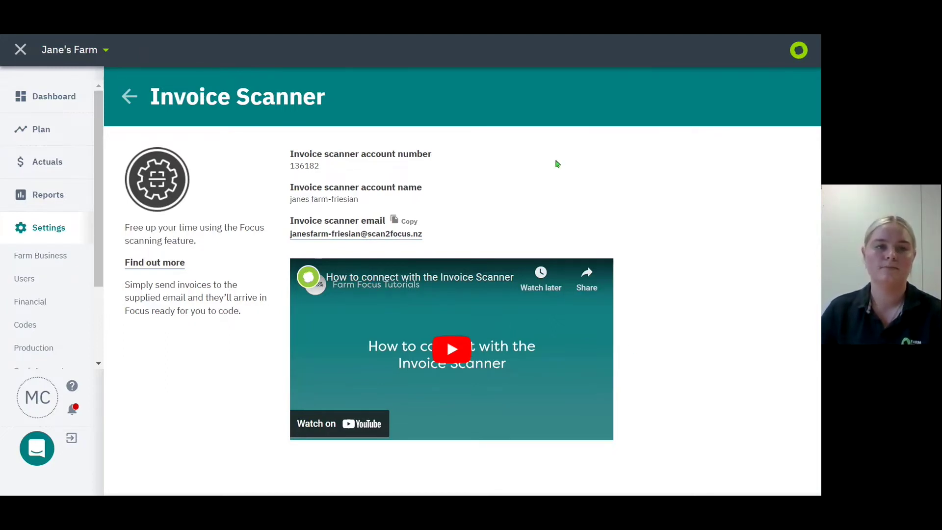
key(alt+Left)
View the Contacts settings, including the inactive contacts filter and the edit, deactivate and delete options for the listed contact
click(681, 293)
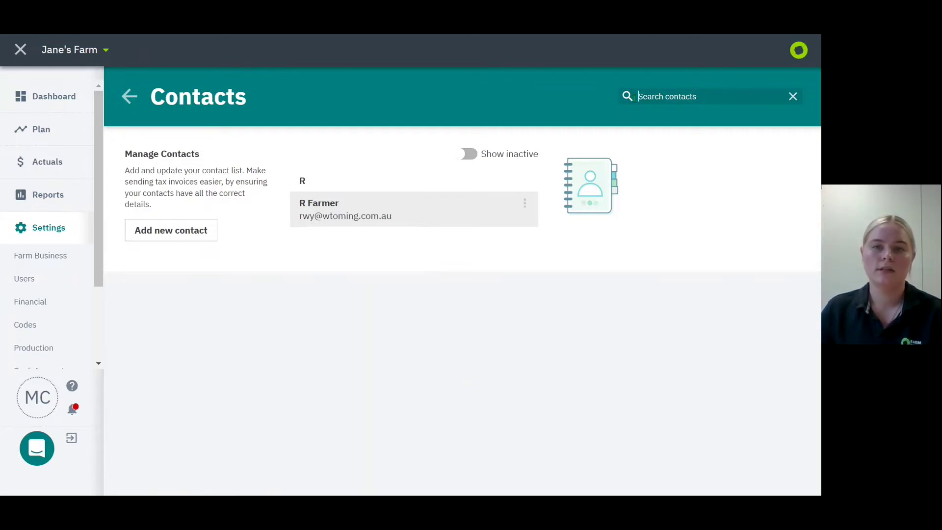
click(486, 158)
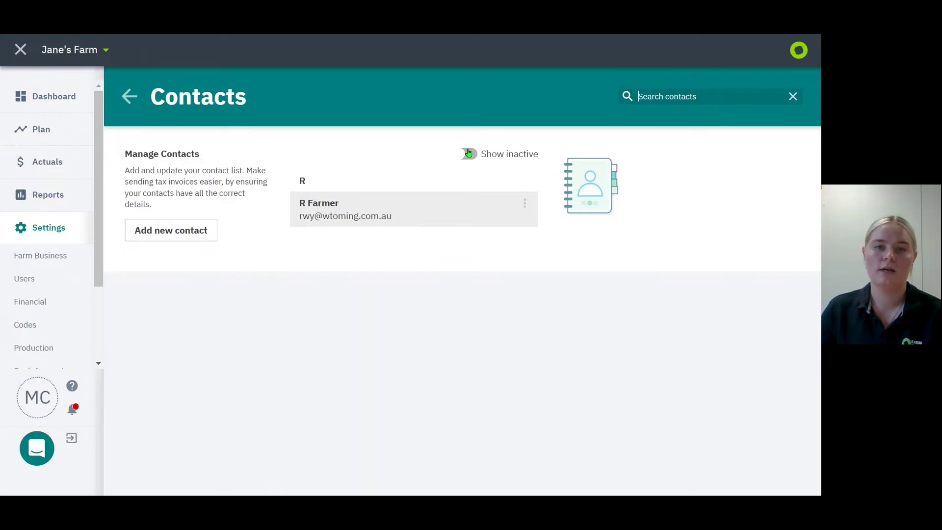
click(474, 158)
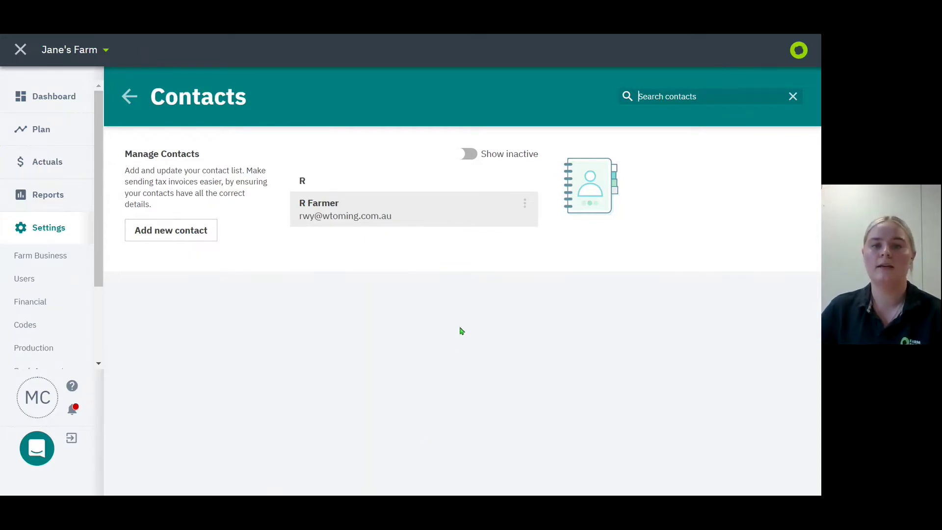
click(525, 204)
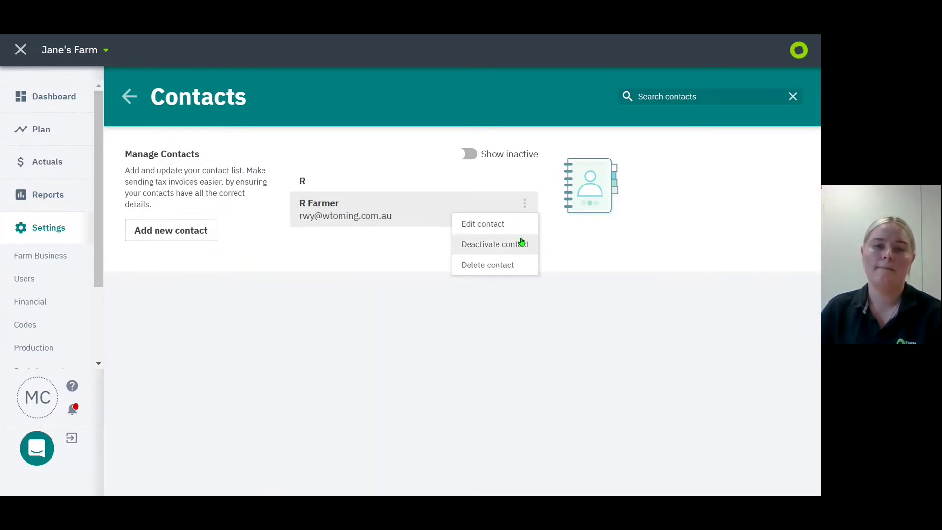
click(581, 251)
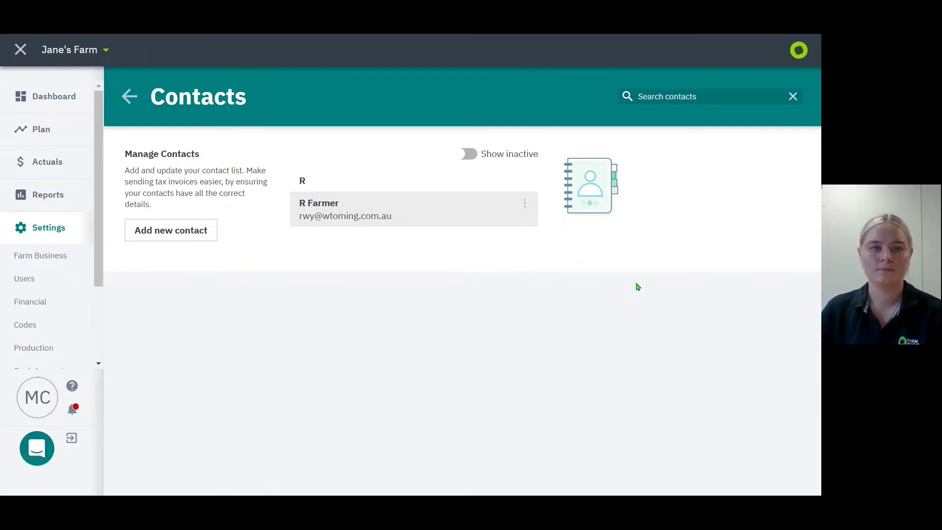
View the Asset Register and its blank Add Asset form from the Settings overview, and return to Settings
click(129, 96)
scroll(561, 427, down, 2)
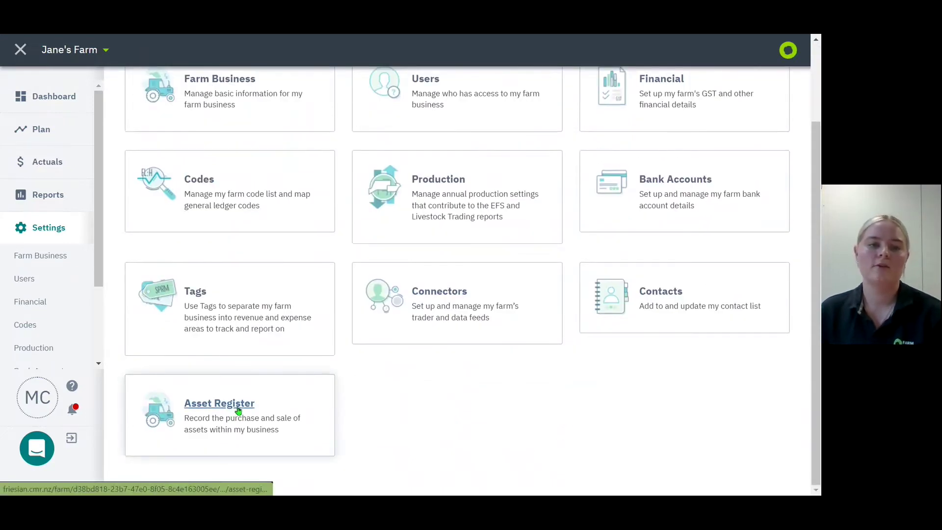
click(238, 411)
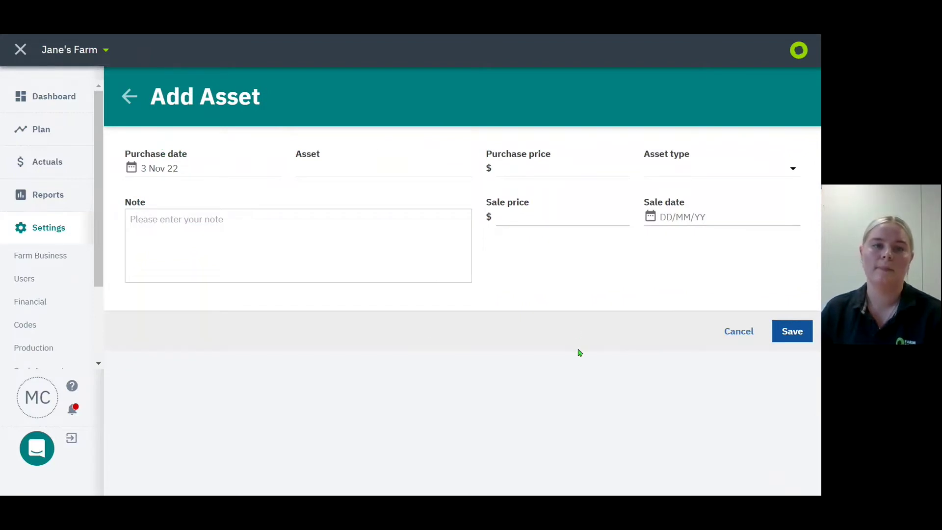
click(130, 96)
click(129, 96)
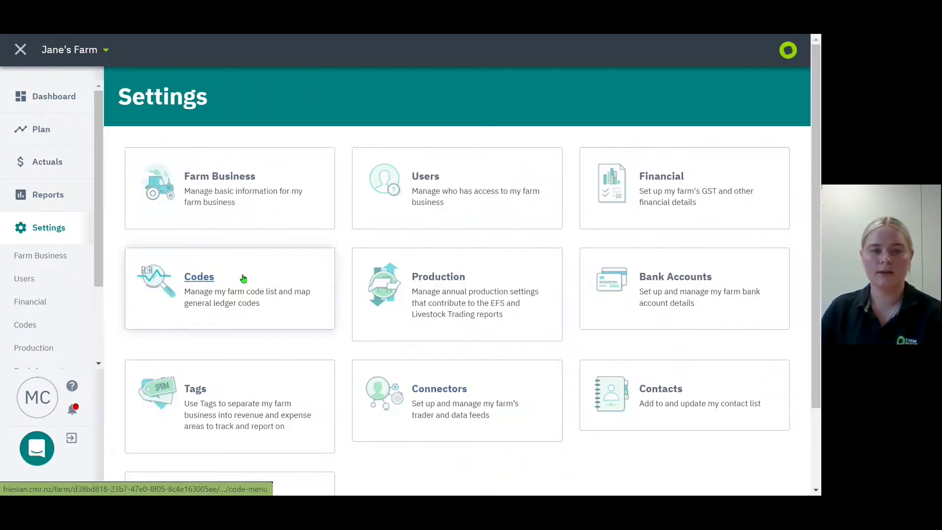
Open the Farm Codes list in the Codes settings and view it collapsed, at category level and fully expanded to extended codes
click(246, 293)
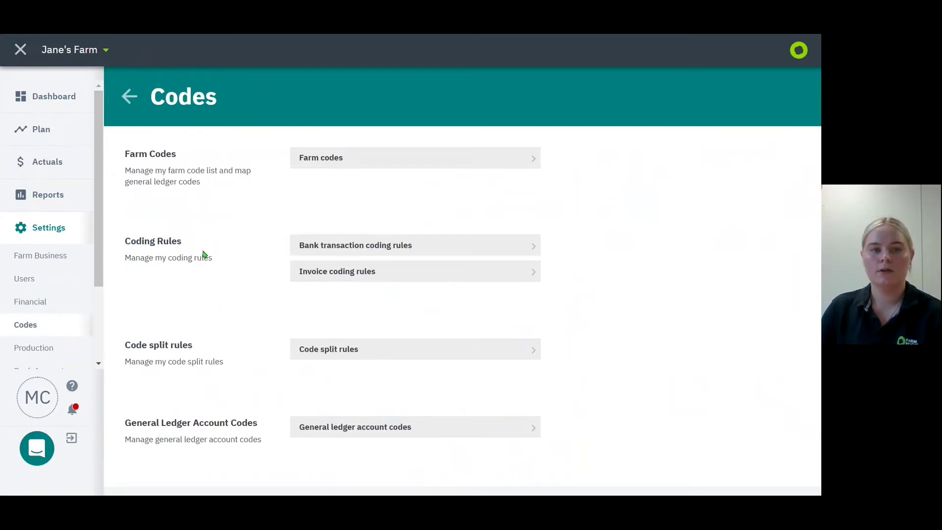
click(361, 157)
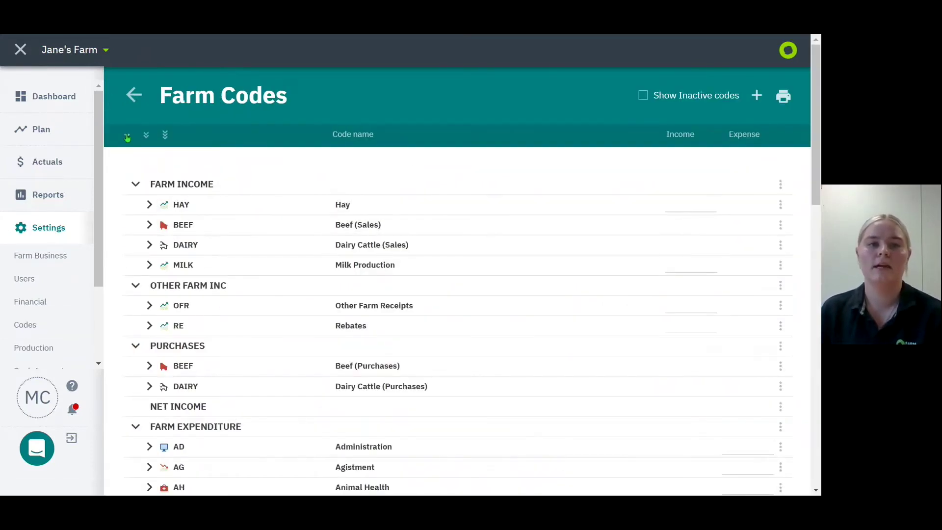
click(127, 137)
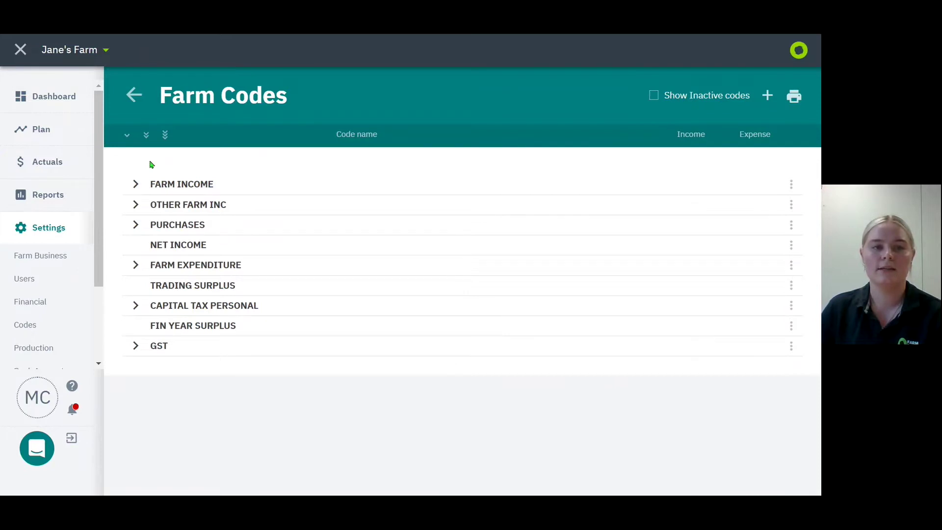
click(146, 136)
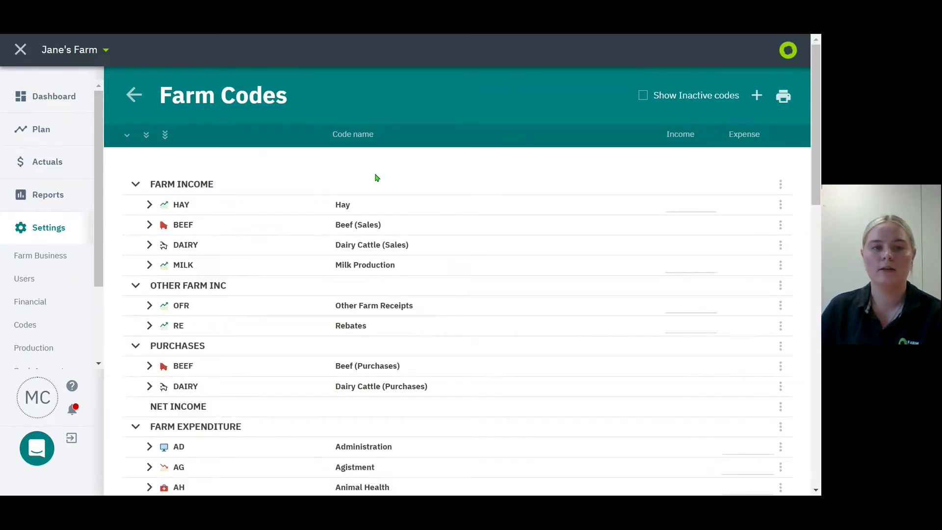
click(165, 135)
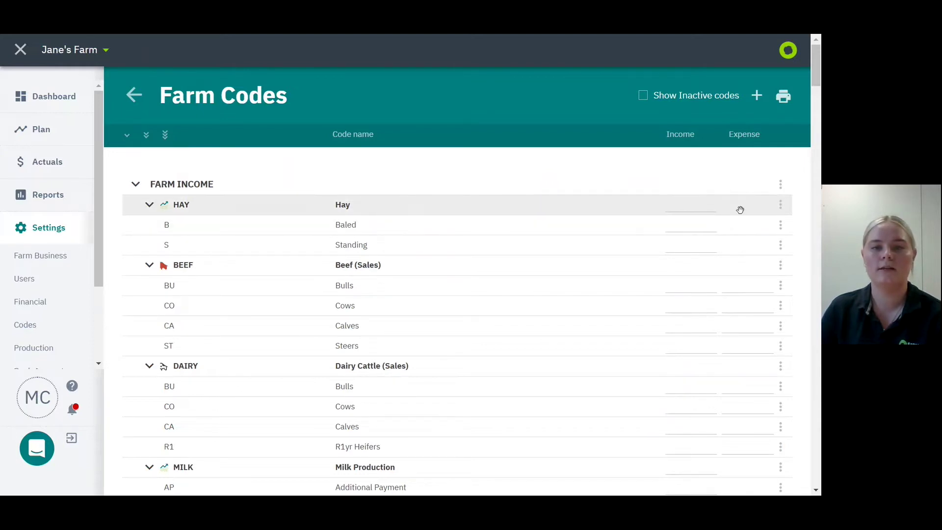
Add an extended code L named Lucerne under the Hay category, keeping the inherited GST, type and KPI reporting group
click(780, 205)
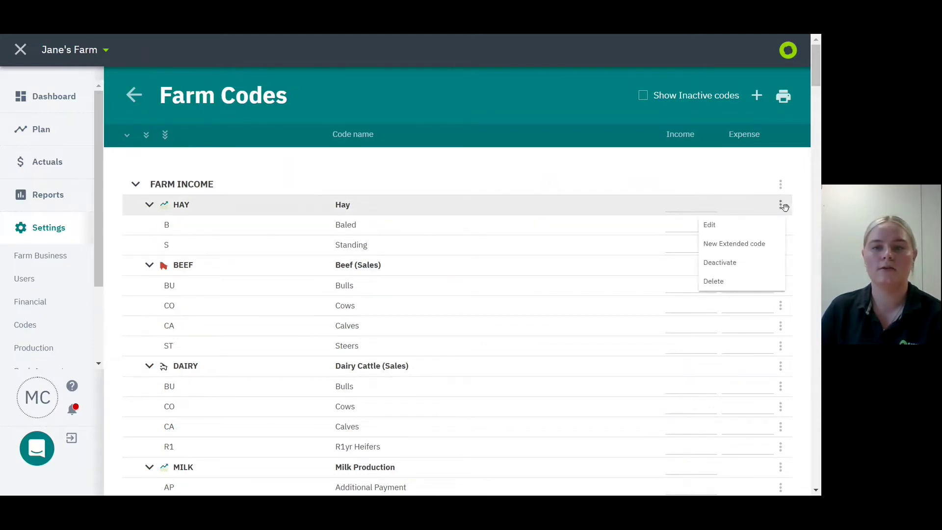
click(763, 243)
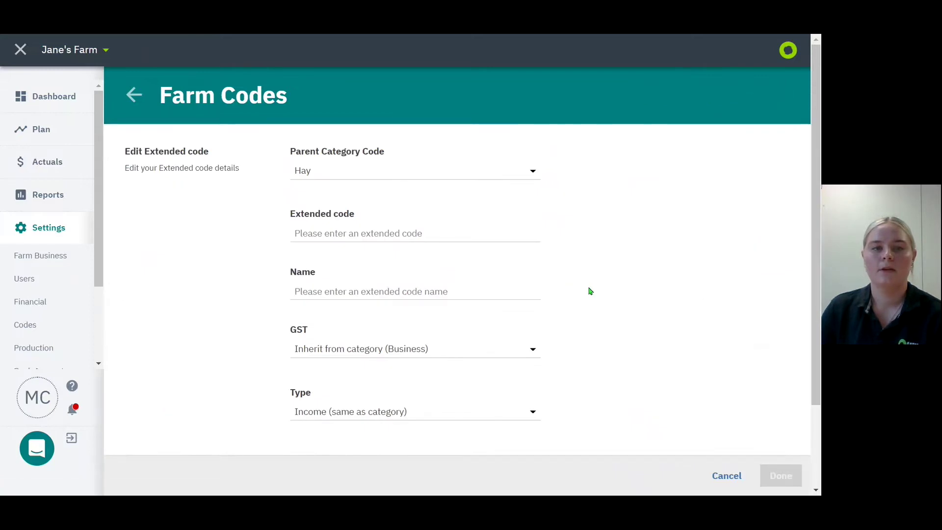
click(428, 228)
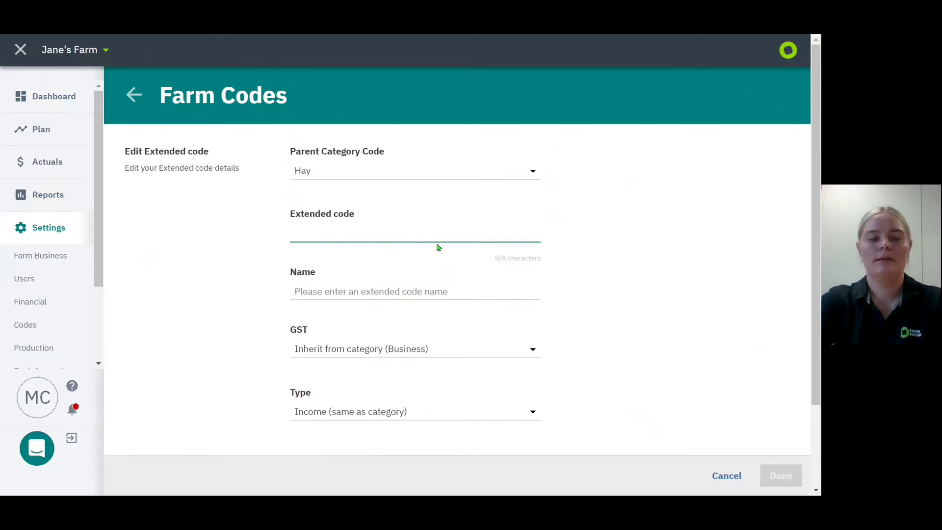
text(L)
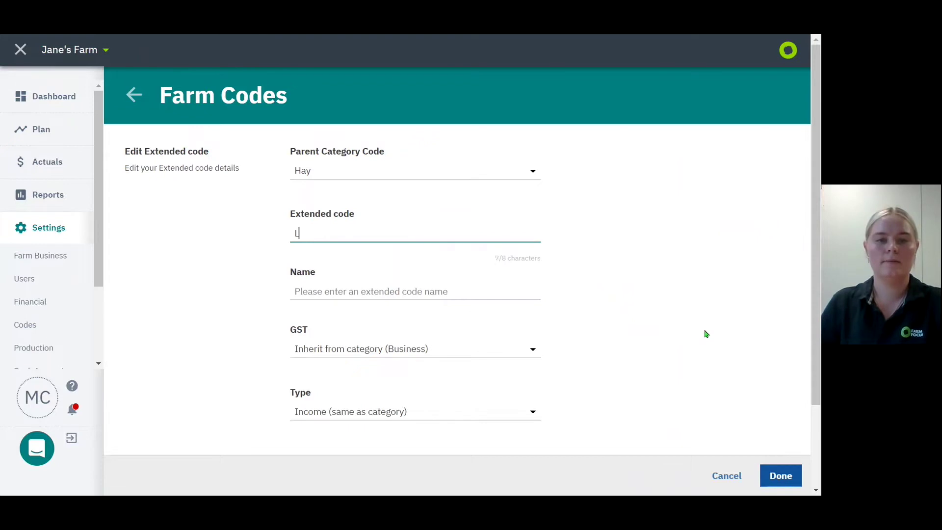
click(448, 289)
text(L)
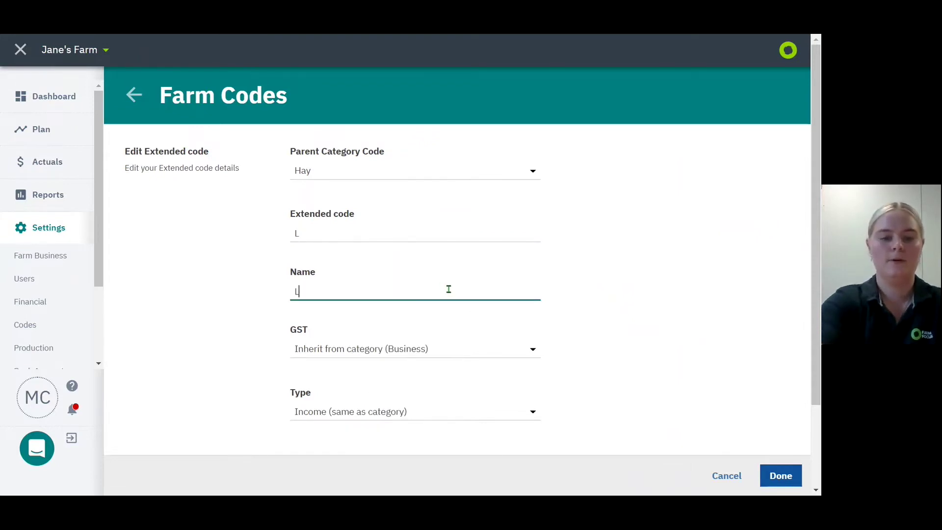
text(ucerne)
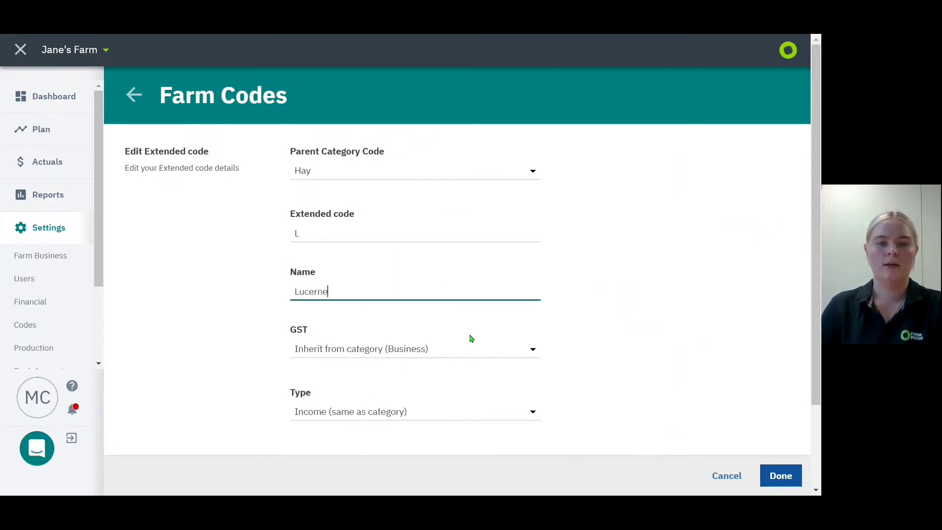
scroll(459, 351, down, 2)
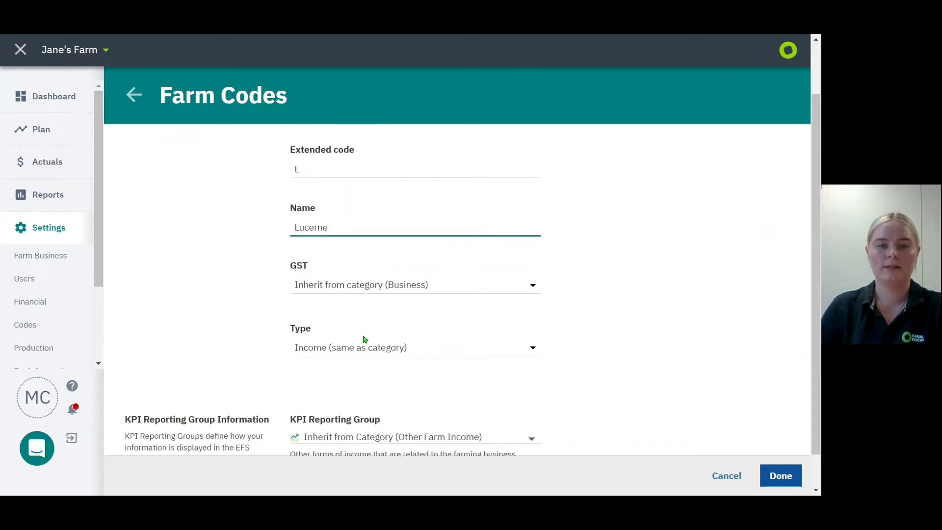
scroll(588, 391, down, 1)
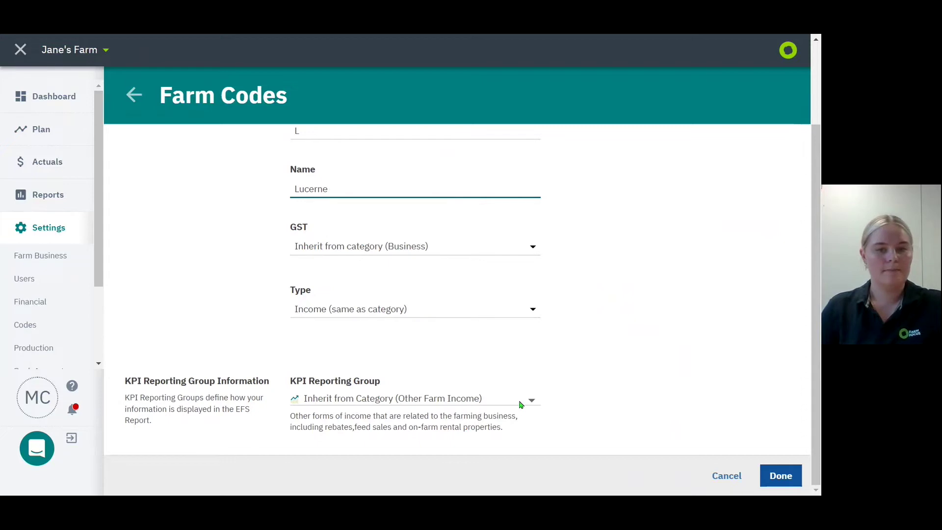
click(770, 471)
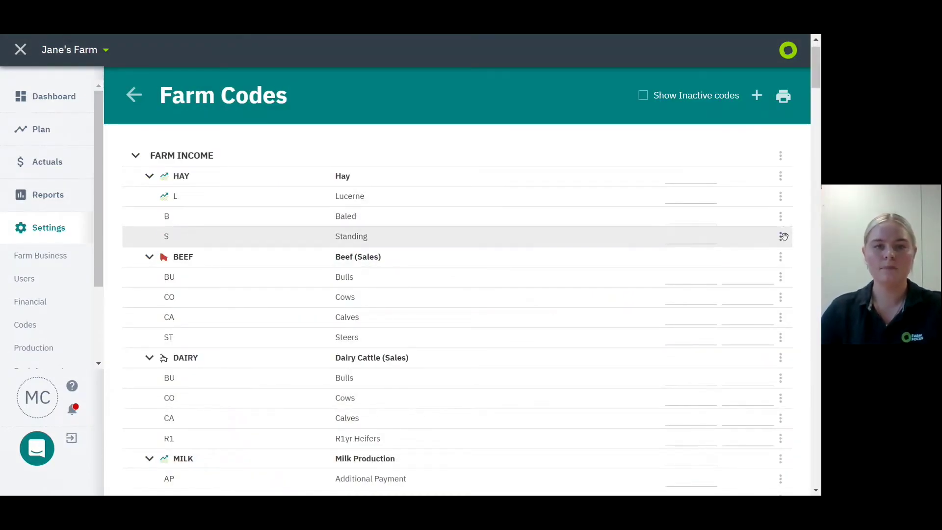
Deactivate the Lucerne code under Hay and temporarily show inactive codes to review its available options
click(782, 197)
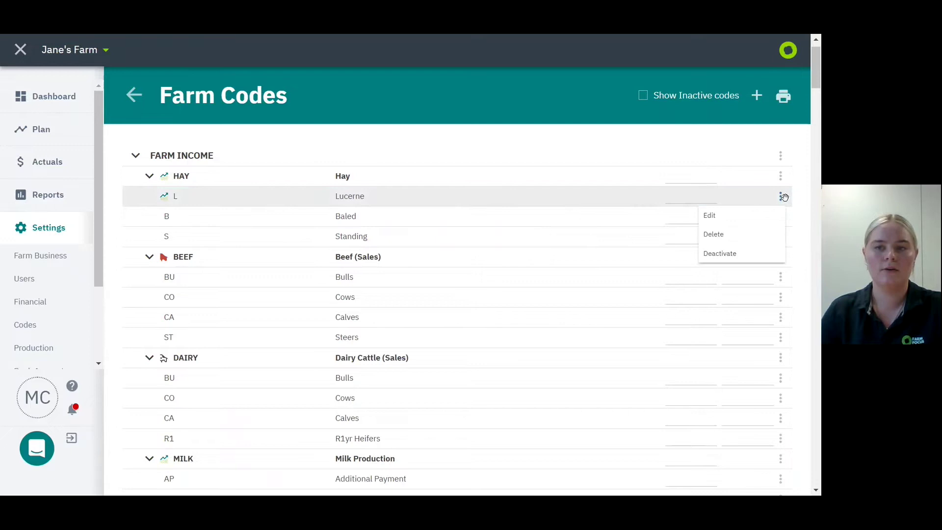
click(758, 249)
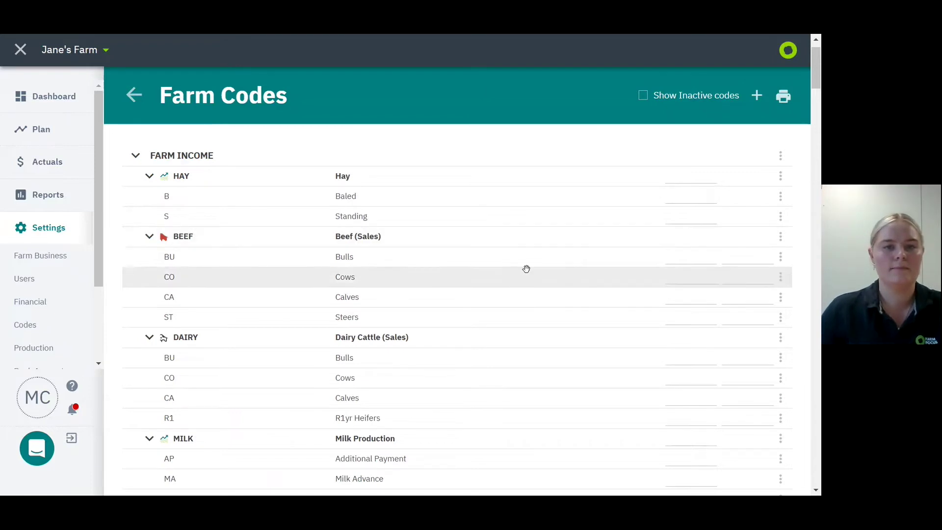
click(647, 96)
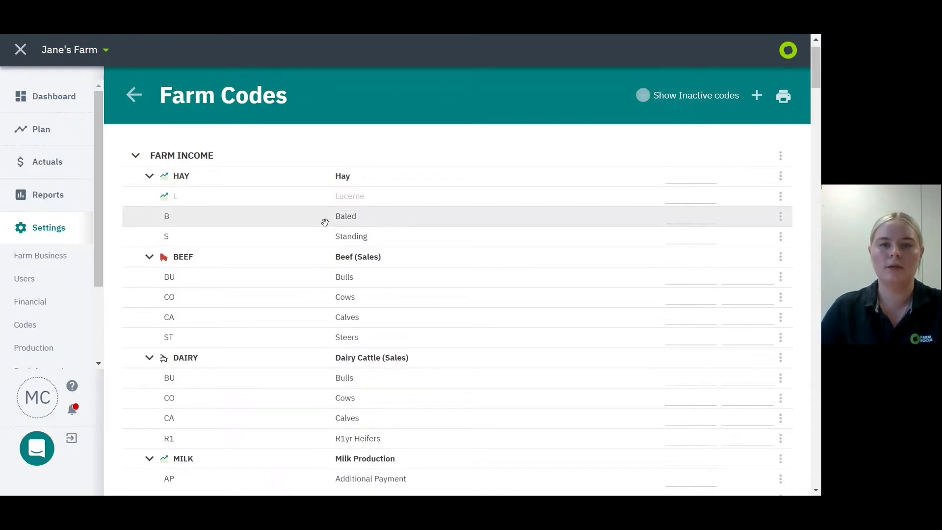
click(783, 198)
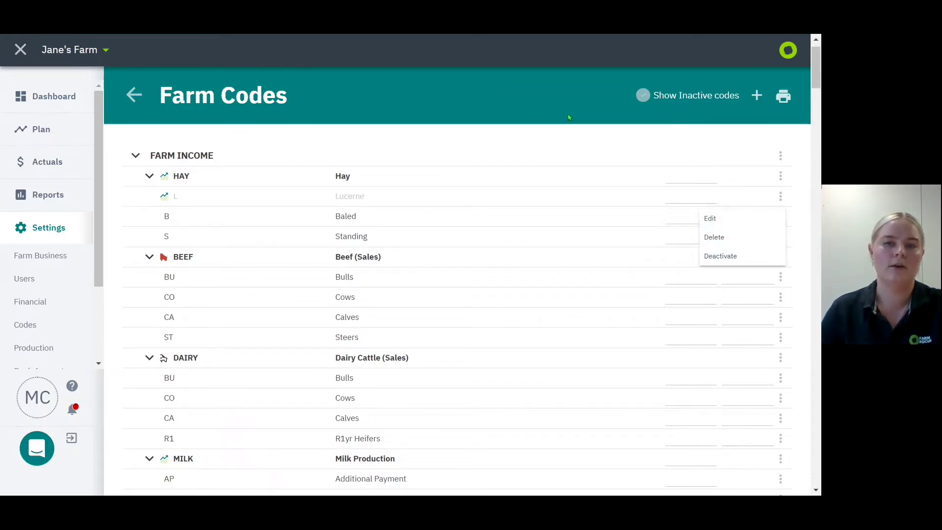
click(642, 97)
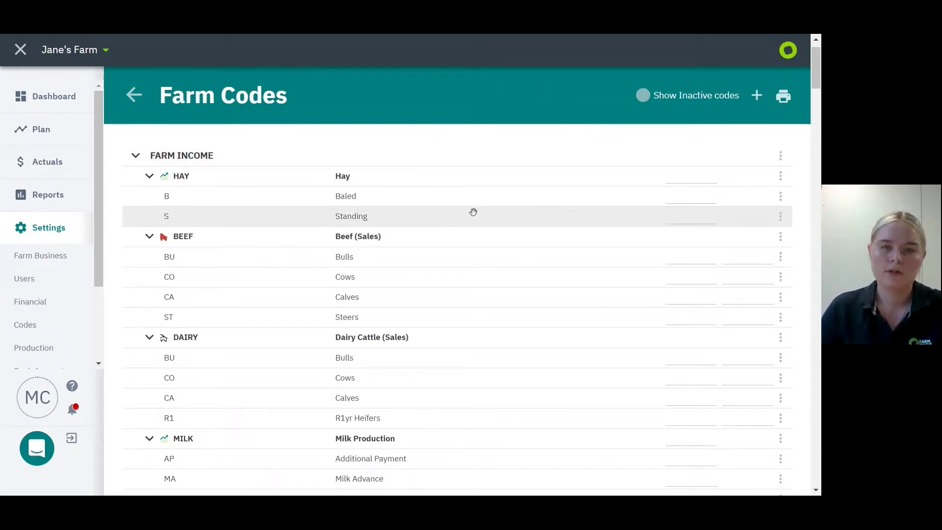
Open the Calves extended code under Beef (Sales) and examine its GST, type, settlement delay, stock units, ageing, breeding and status settings
scroll(500, 282, down, 1)
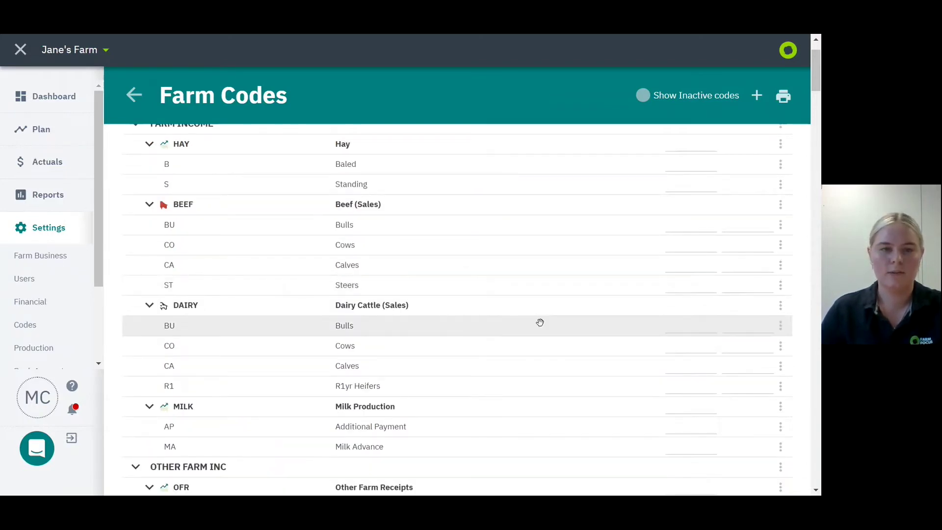
click(402, 269)
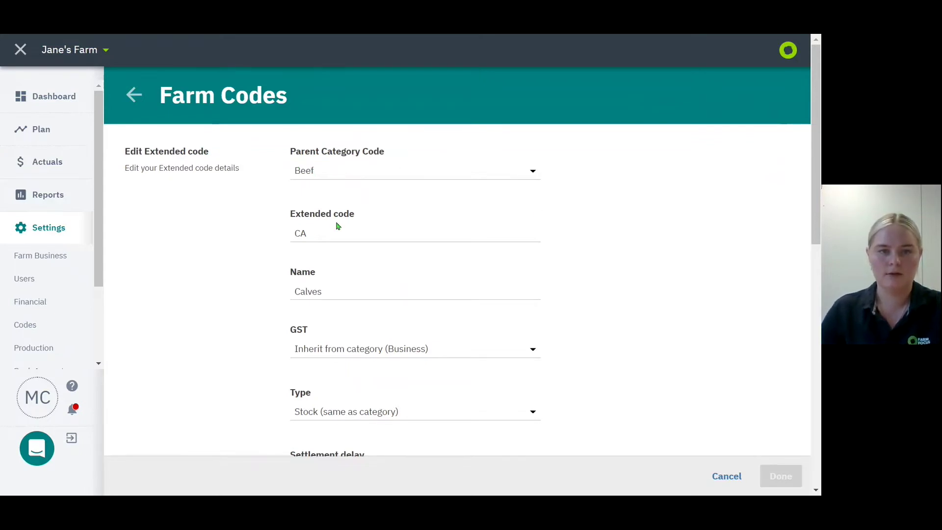
scroll(434, 230, down, 1)
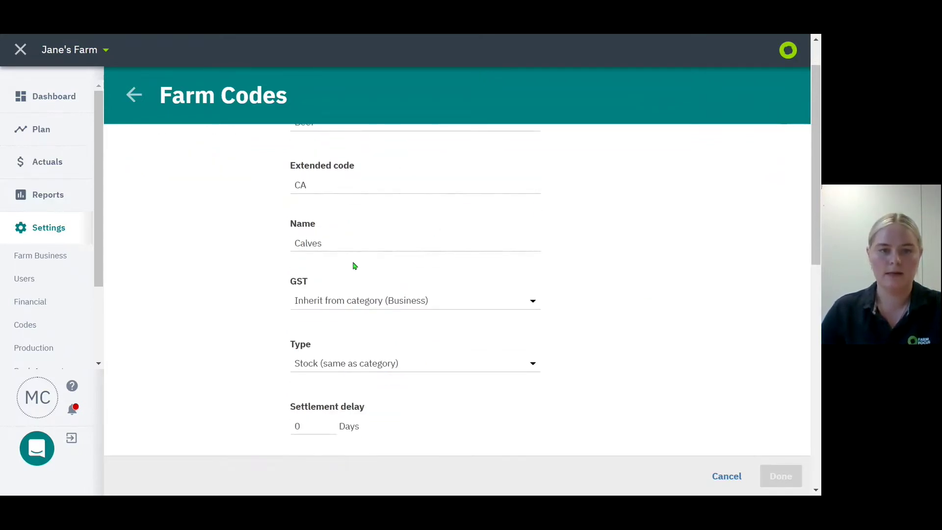
scroll(666, 304, down, 3)
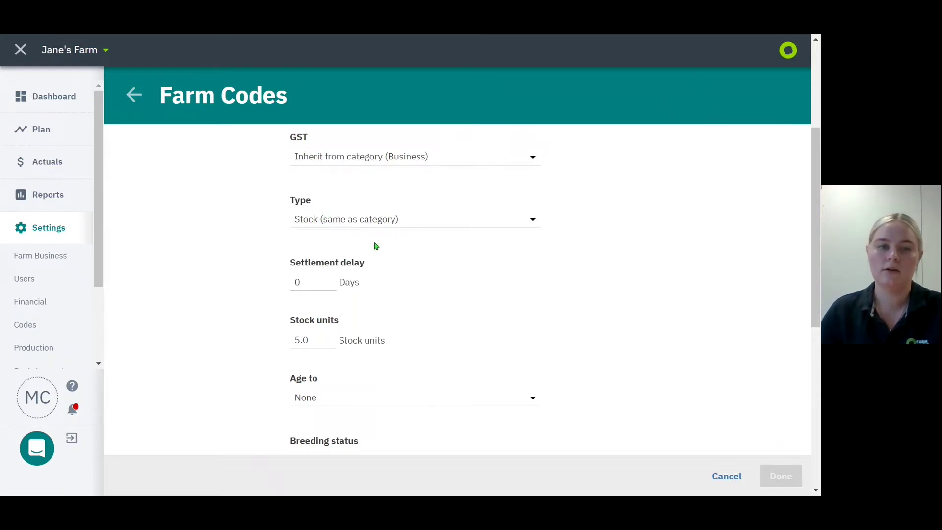
scroll(479, 252, down, 1)
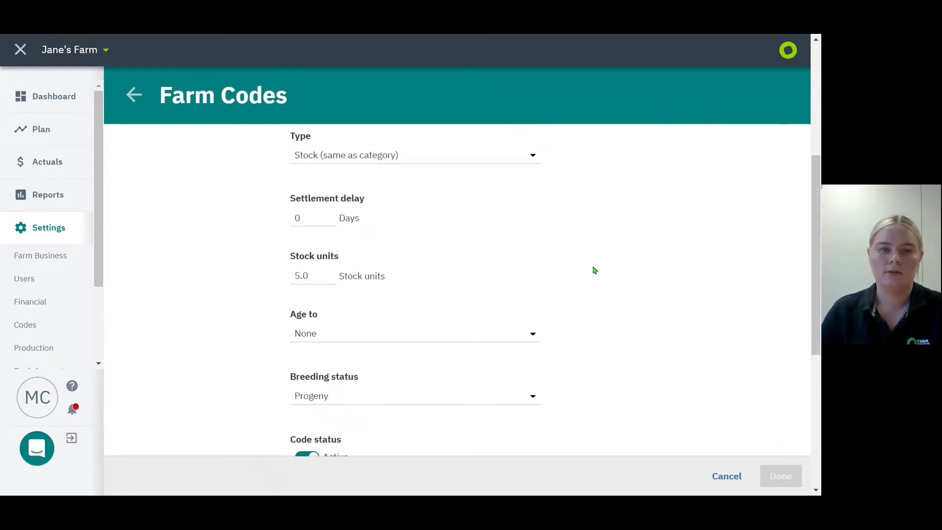
scroll(593, 270, down, 1)
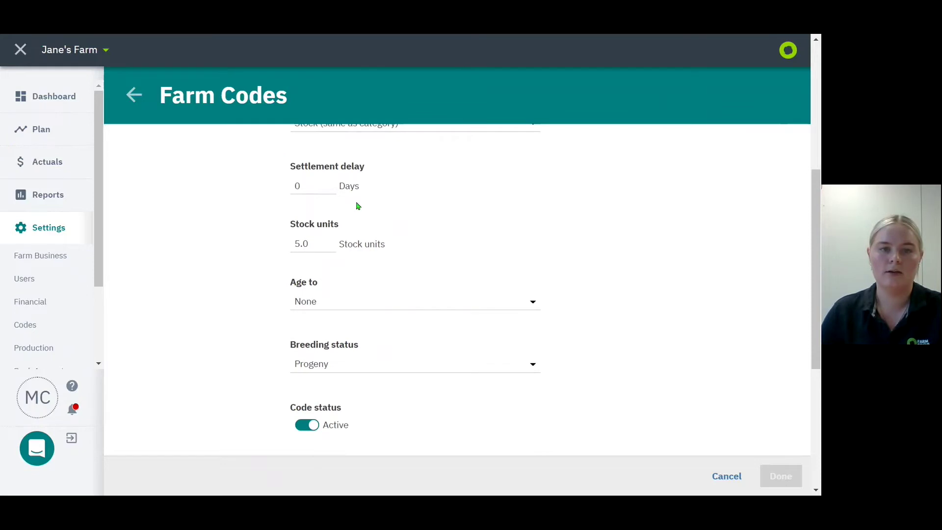
scroll(590, 247, down, 1)
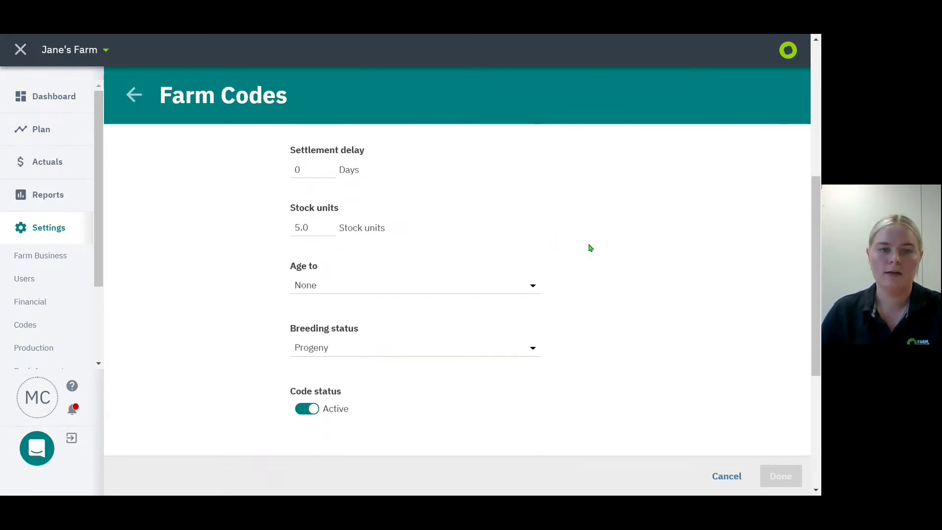
scroll(559, 235, down, 1)
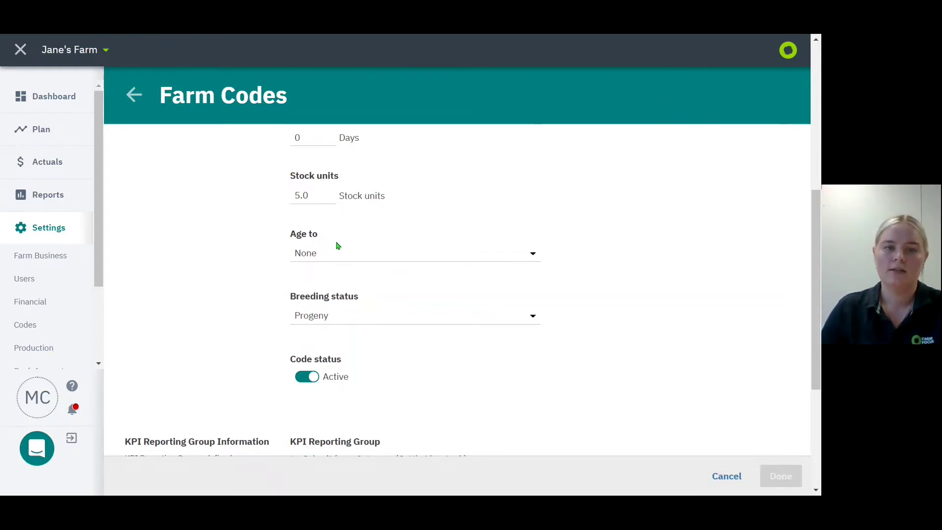
scroll(454, 248, up, 5)
scroll(494, 296, down, 3)
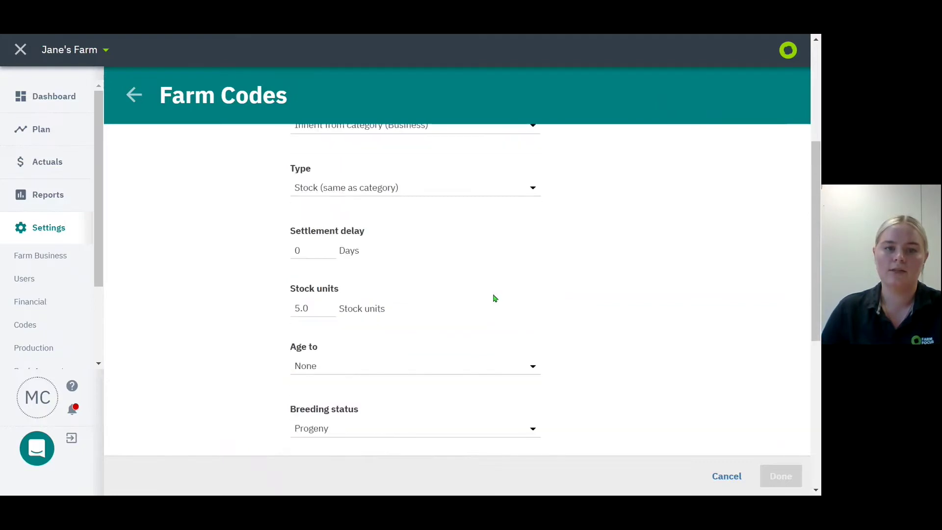
Set the Calves code's Age to option to Cows and view the Breeding status choices
scroll(494, 298, down, 2)
click(341, 253)
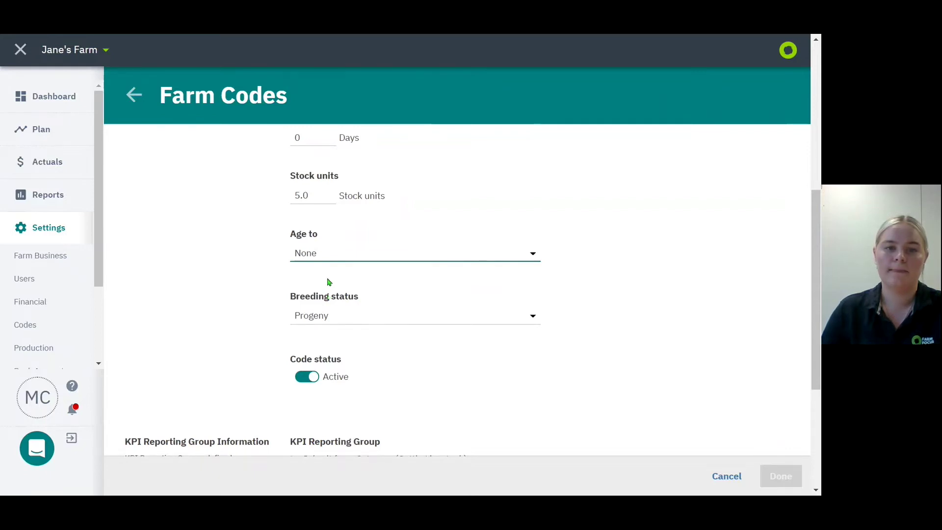
click(325, 283)
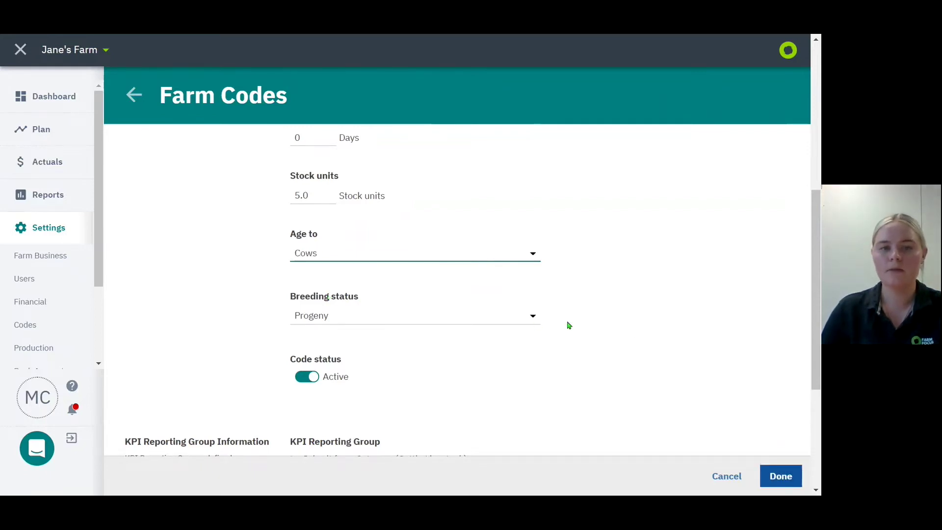
scroll(615, 352, down, 1)
scroll(615, 351, down, 1)
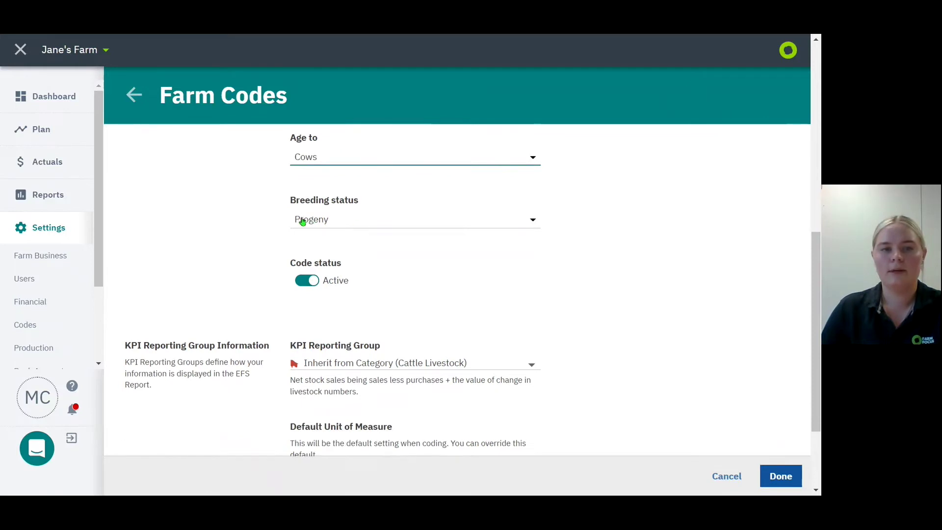
click(348, 221)
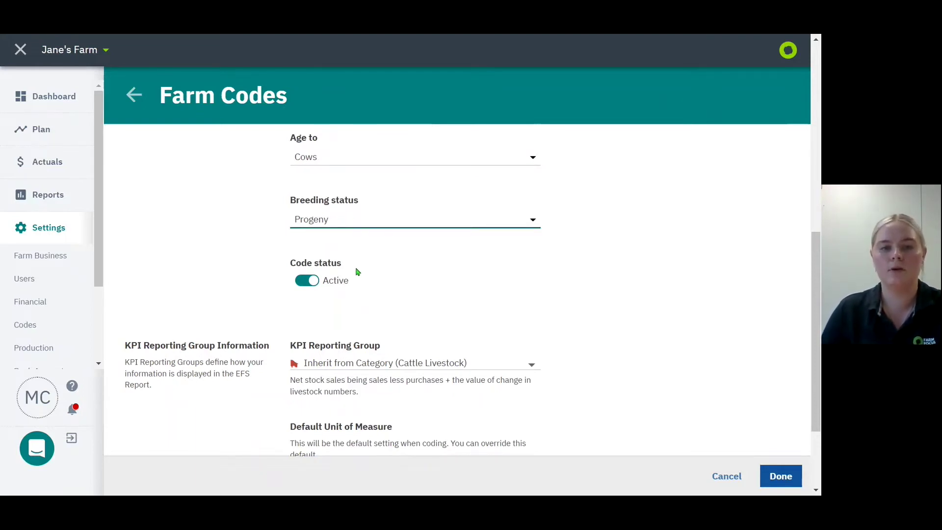
Review the Calves code's status, KPI reporting group and default unit of measure, and return to the farm code list
click(229, 218)
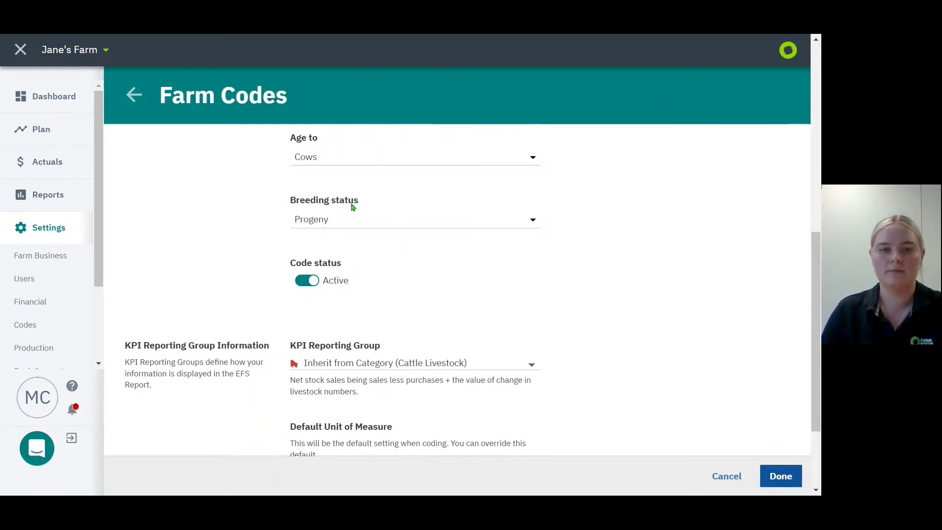
scroll(612, 287, down, 1)
scroll(612, 286, down, 2)
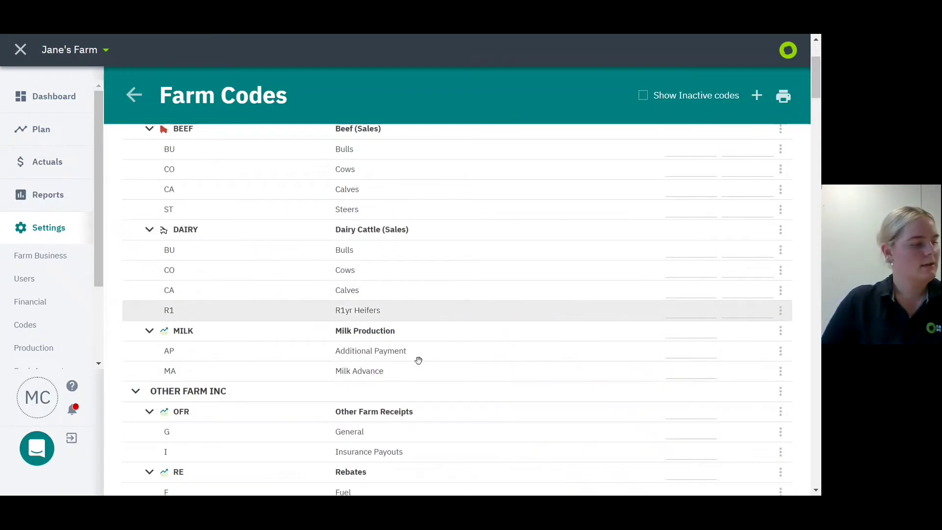
scroll(393, 372, up, 3)
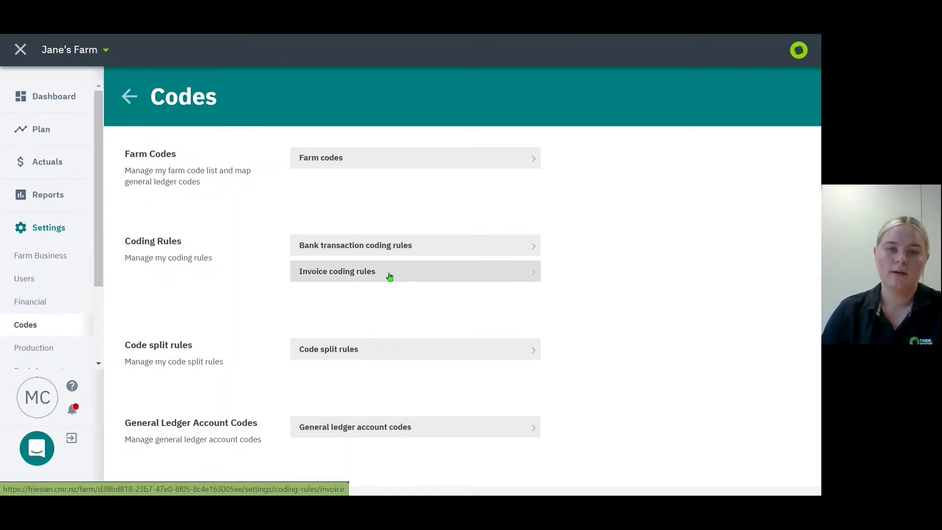
Review the bank transaction coding rules, including the options for the Bank Charges rule, and the code split rules page
click(409, 244)
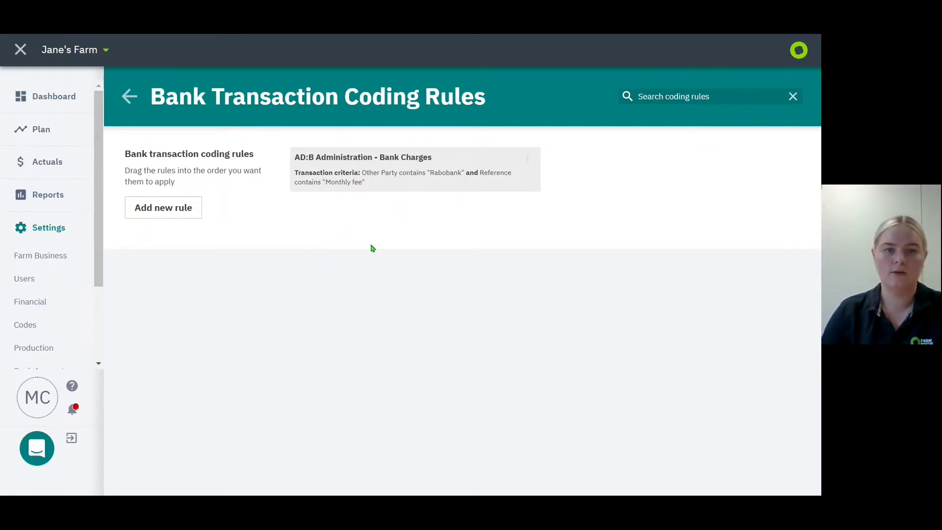
click(528, 158)
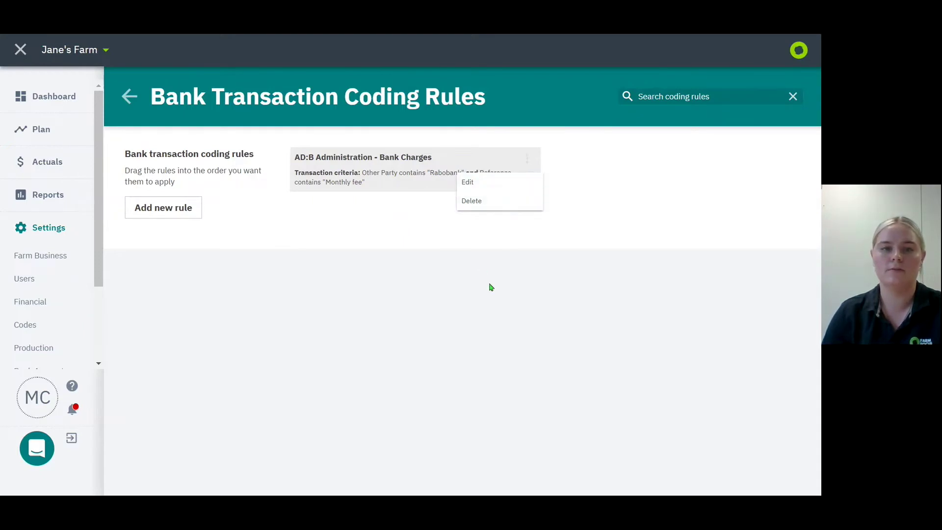
click(129, 97)
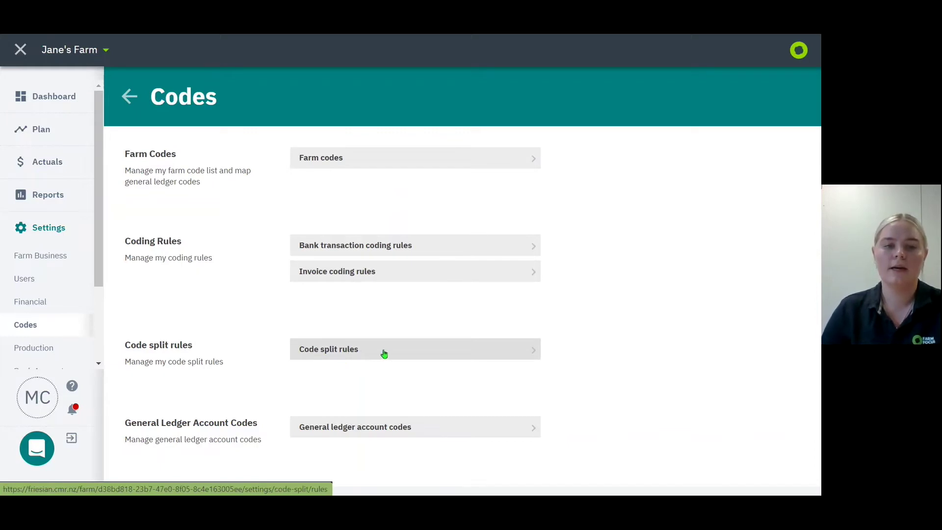
click(342, 349)
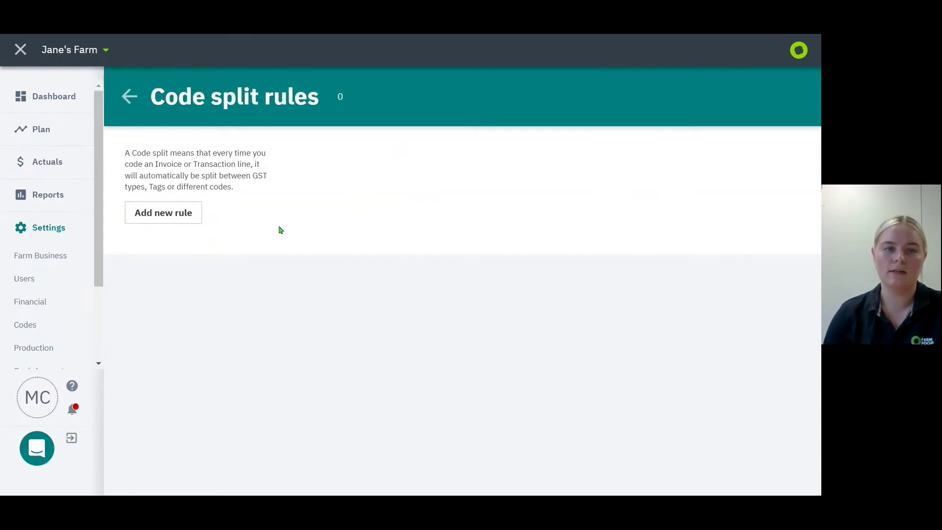
click(131, 98)
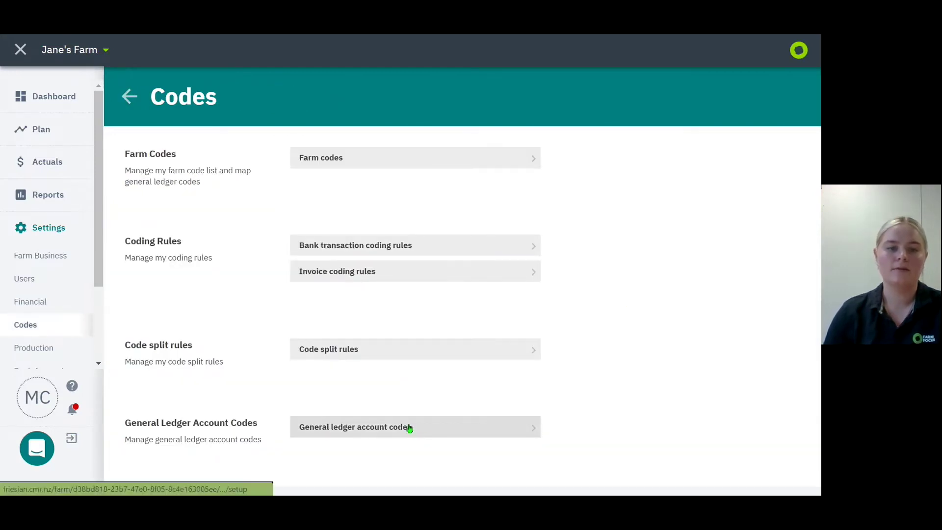
Examine the general ledger account code mappings for bank accounts, payables, receivables, suspense and tax codes, and return to Codes
click(431, 427)
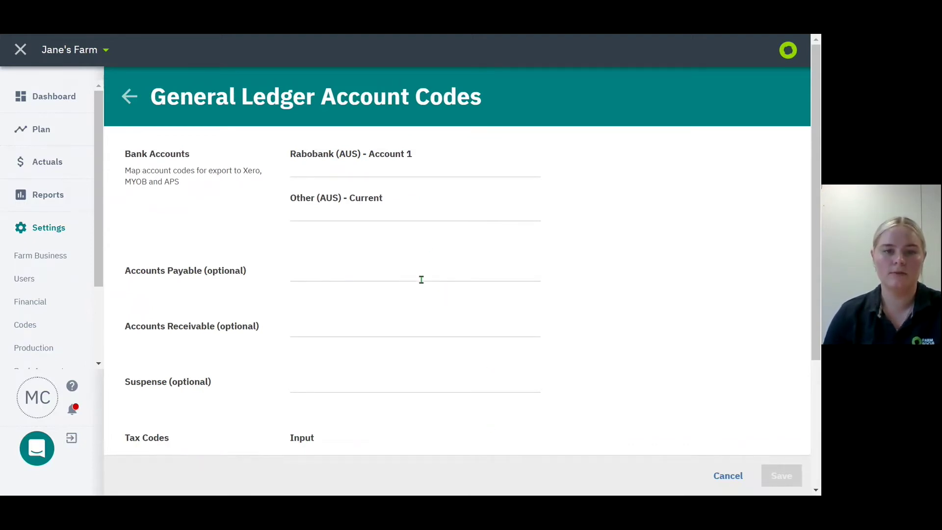
scroll(349, 411, down, 4)
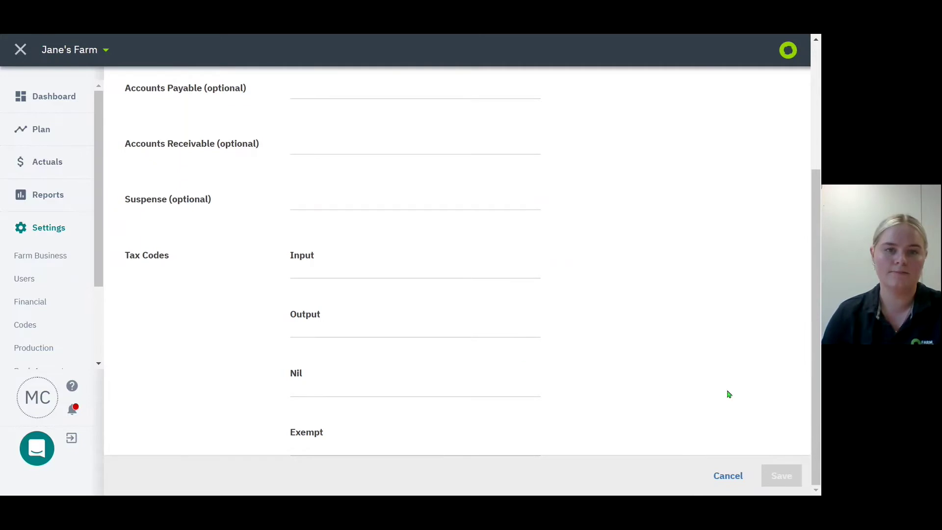
scroll(677, 410, up, 4)
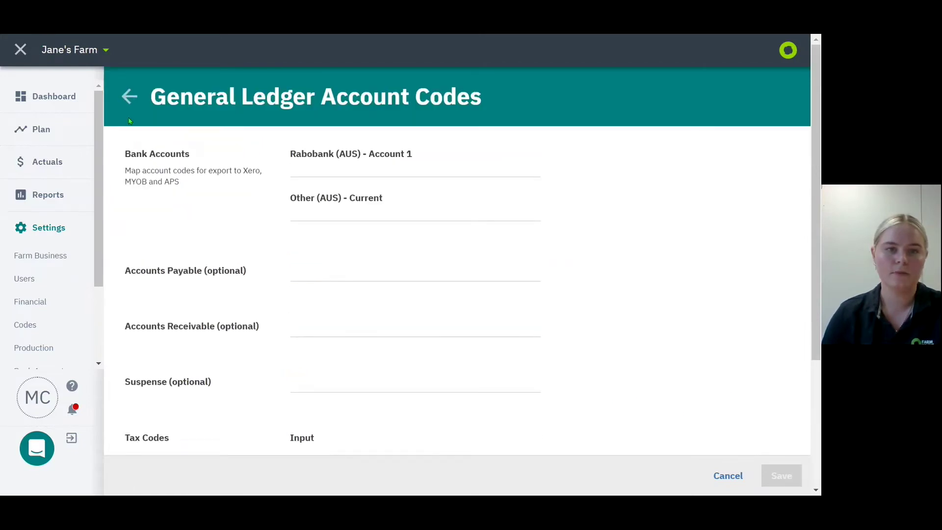
click(129, 98)
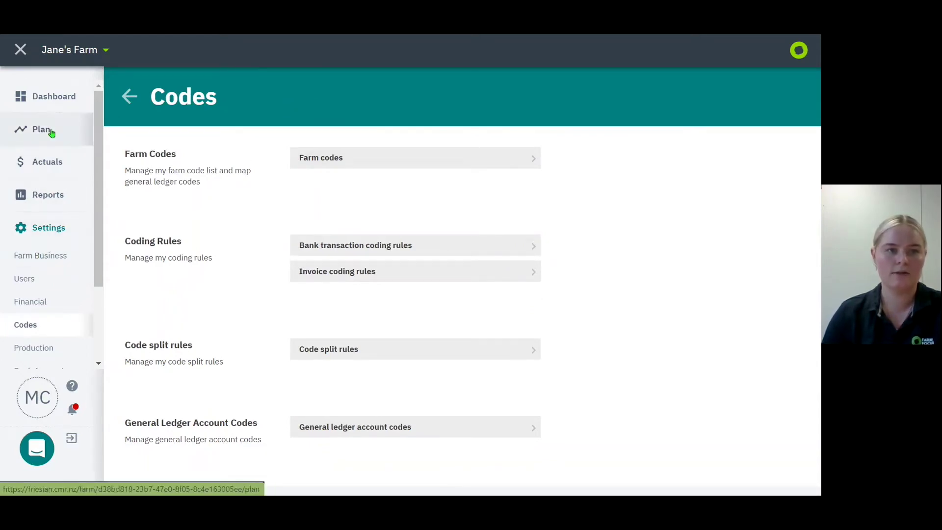
Open the Dashboard and examine its cashflow, bank balances, invoices, trading summary, milk price and Money Earned/Money Spent charts
click(58, 98)
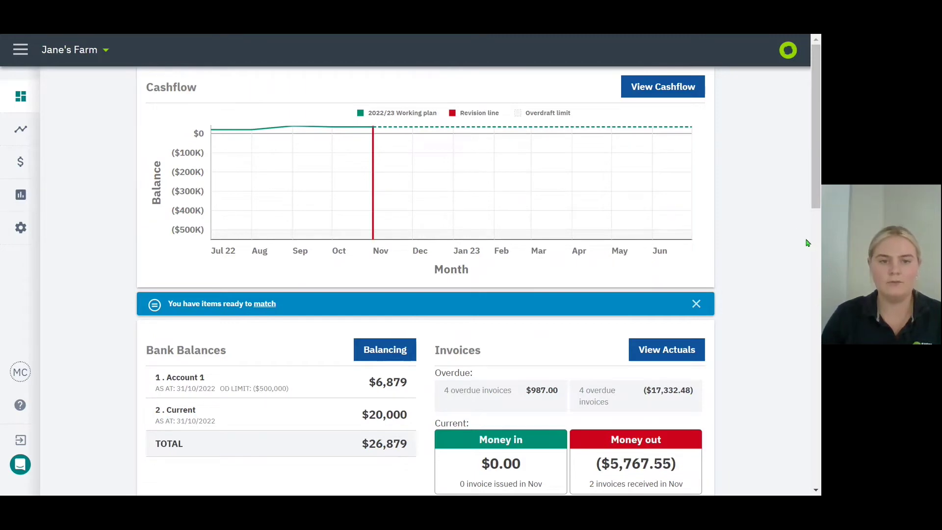
scroll(807, 242, down, 4)
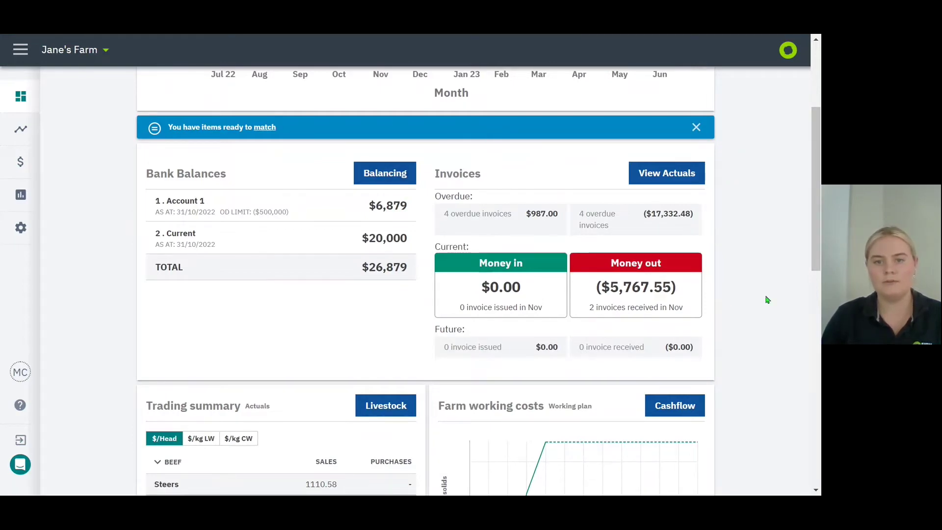
scroll(765, 297, down, 6)
scroll(755, 279, down, 6)
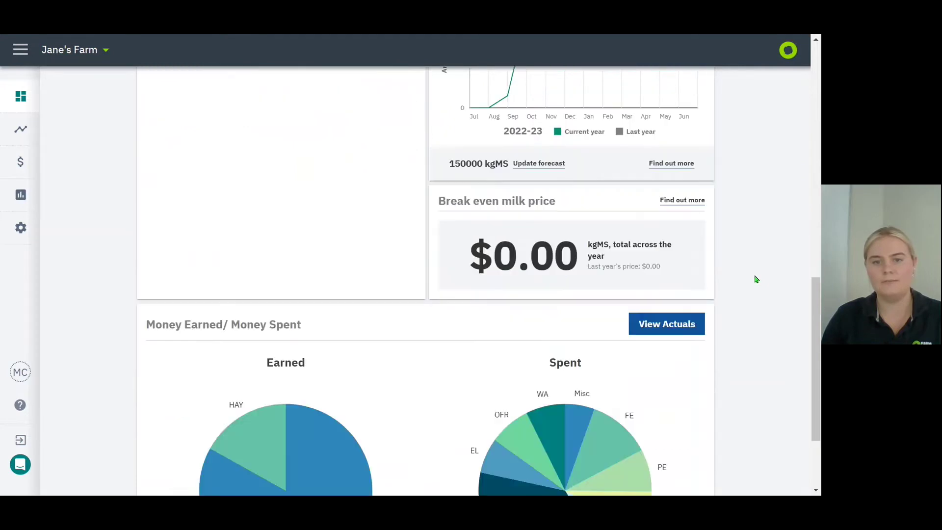
mouse_move(243, 310)
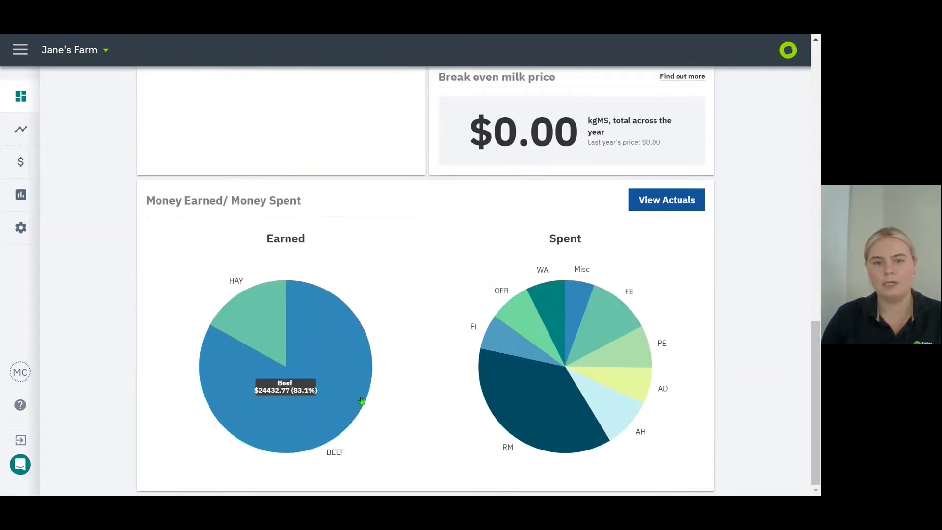
mouse_move(316, 401)
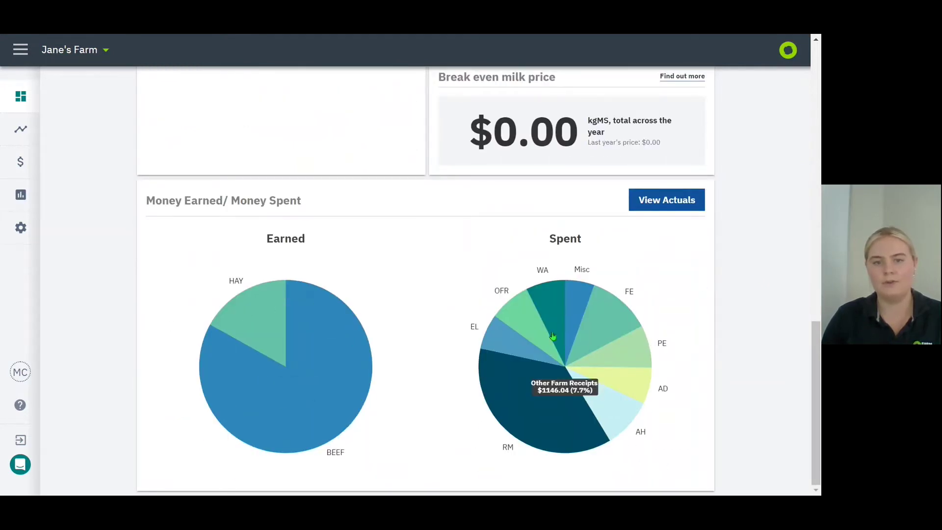
mouse_move(596, 318)
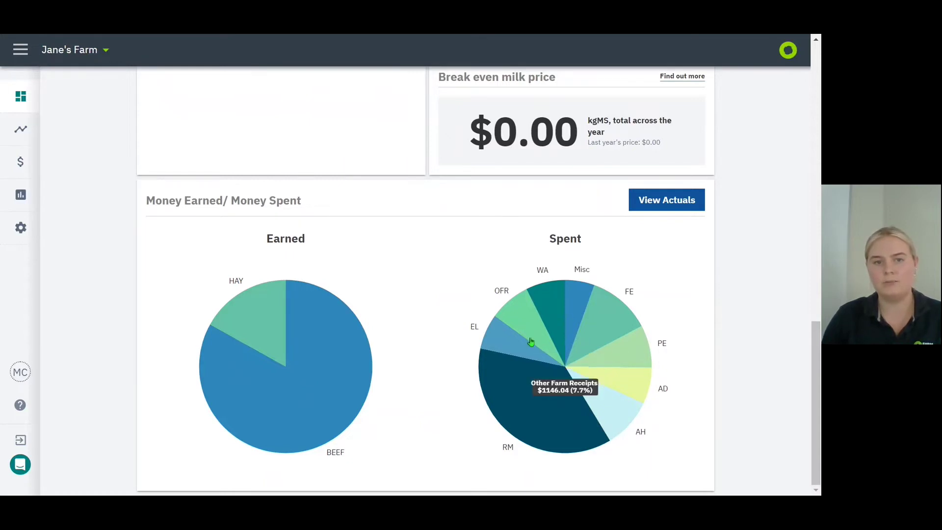
mouse_move(644, 379)
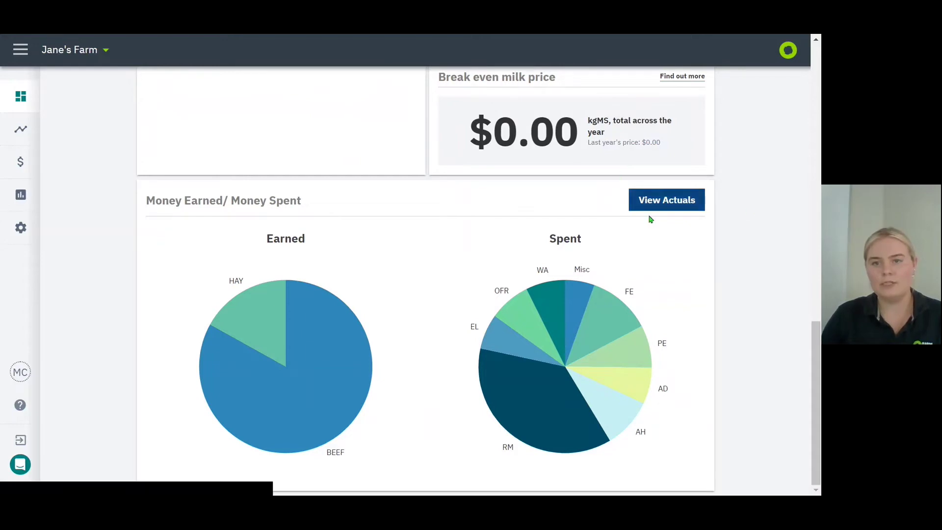
scroll(768, 280, up, 9)
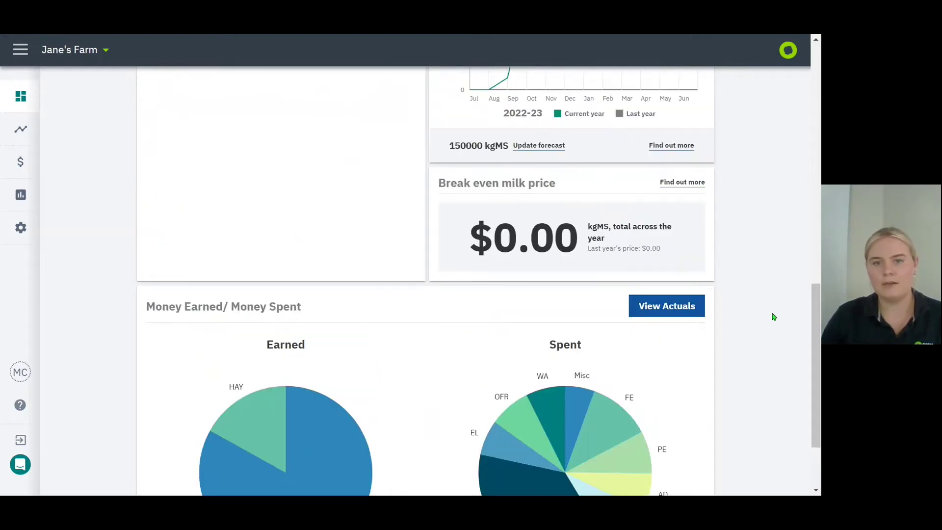
scroll(785, 329, up, 5)
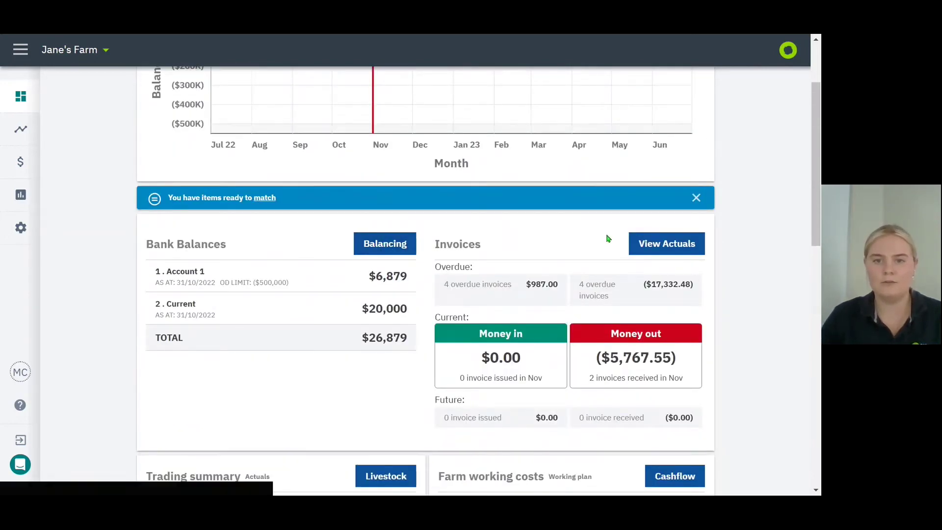
scroll(707, 285, up, 2)
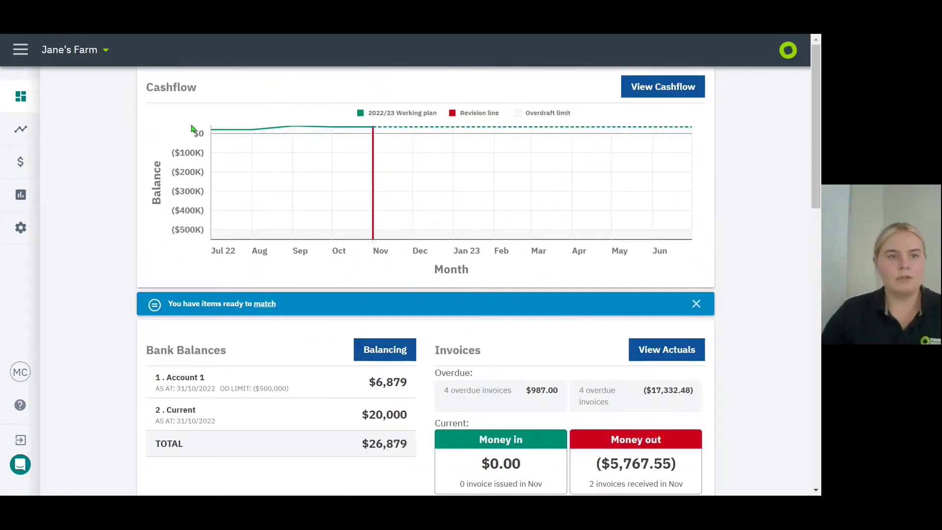
Review the invoices and bank transactions needing action in Actuals, and view the upload choices for a bank transaction file
mouse_move(23, 153)
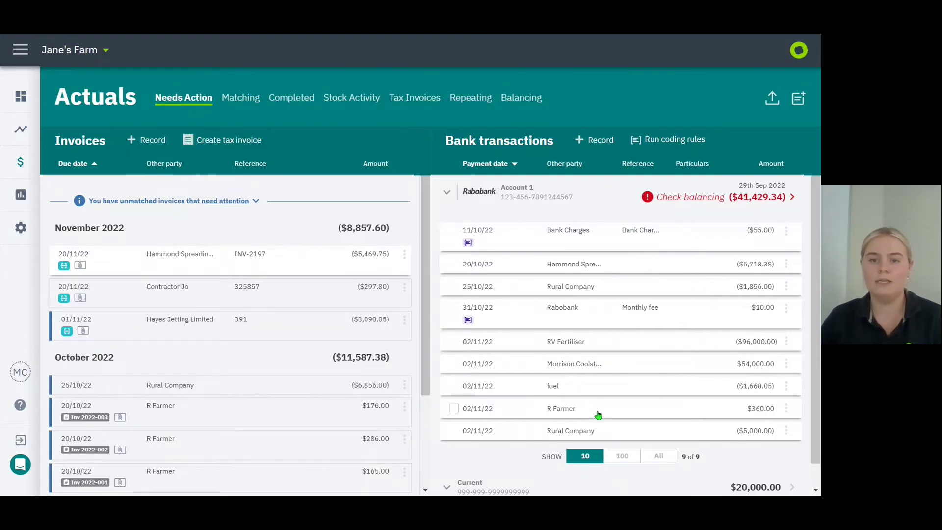
scroll(598, 415, down, 1)
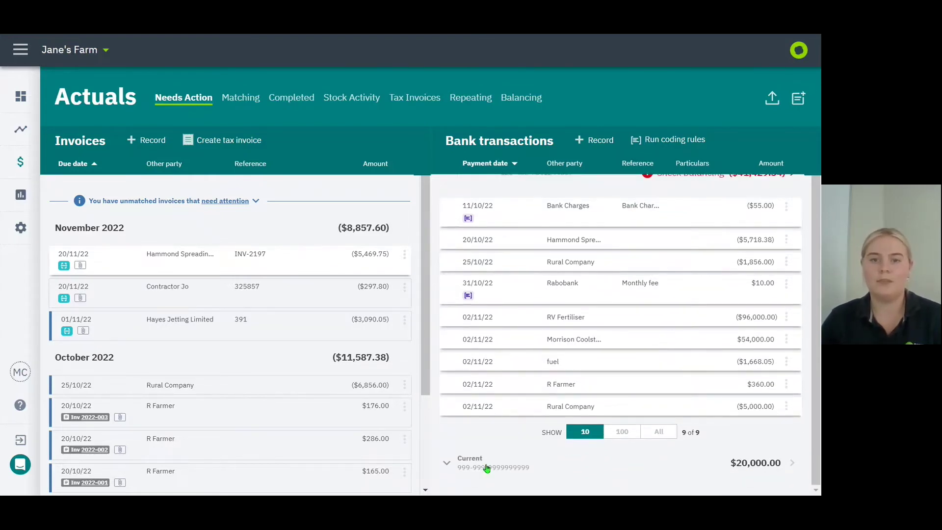
scroll(504, 459, up, 1)
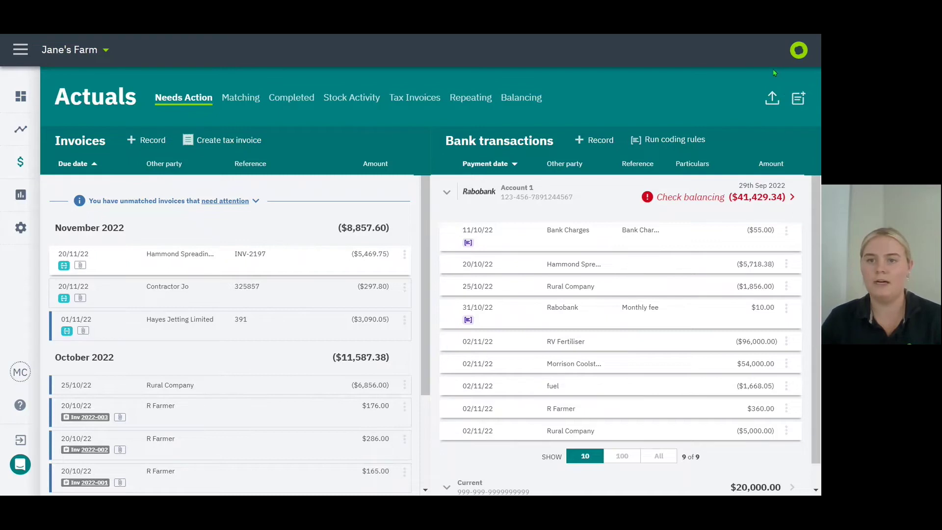
click(773, 99)
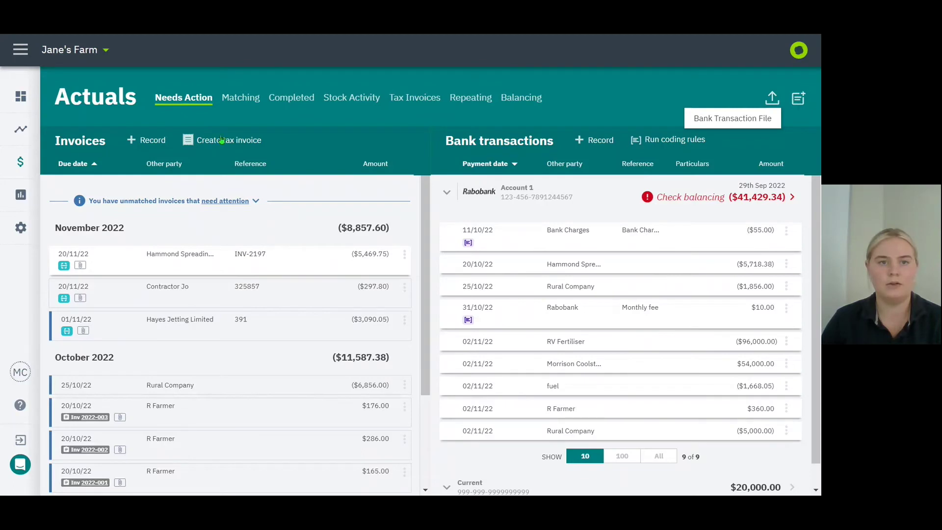
Create a draft tax invoice dated 30/09/22, due 20/10/22, with the existing contact as the other party
click(221, 141)
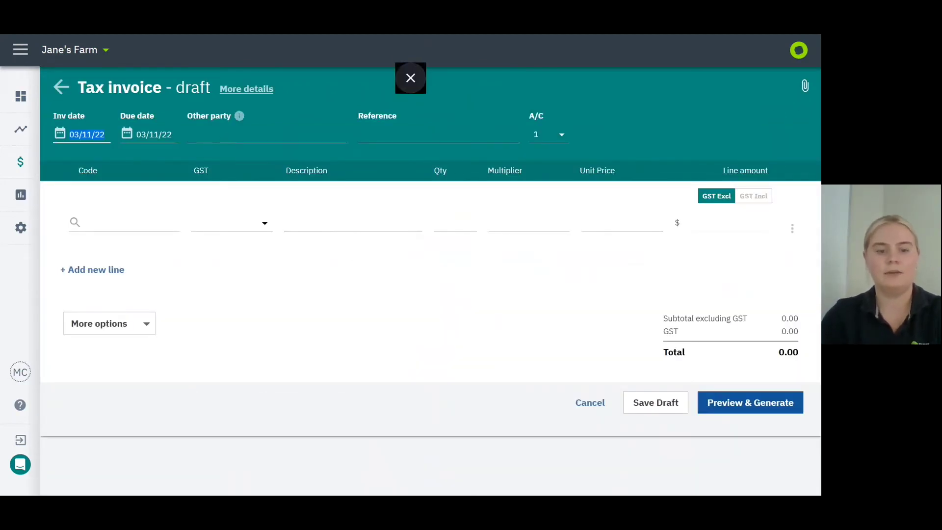
text(30/09/22)
key(Tab)
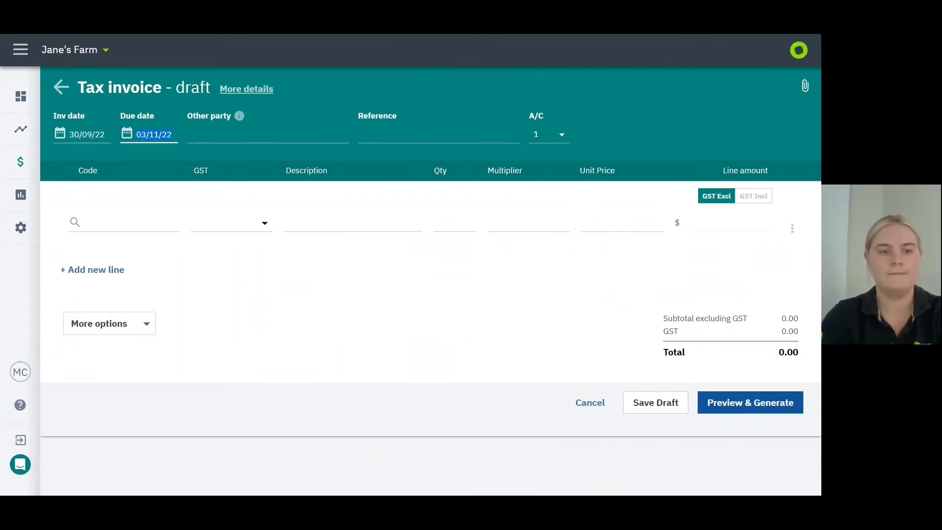
text(20/)
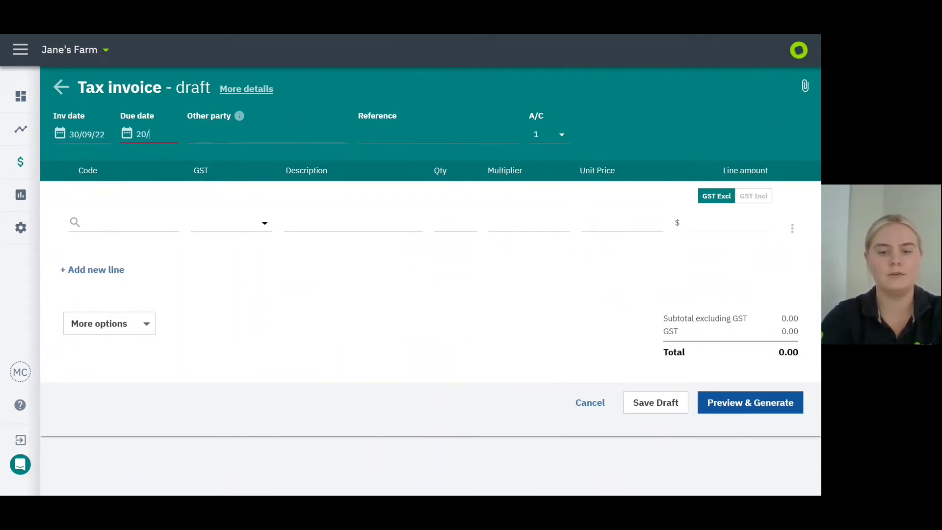
text(10/22)
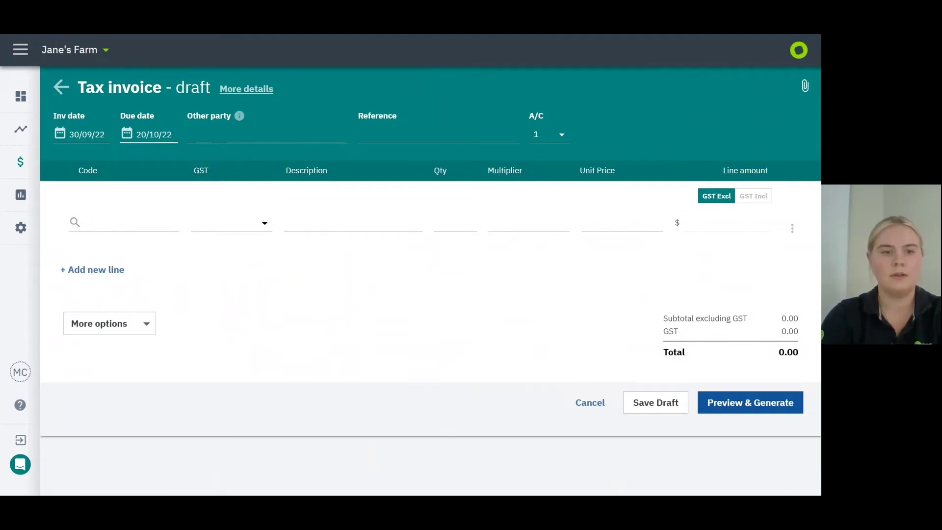
key(Tab)
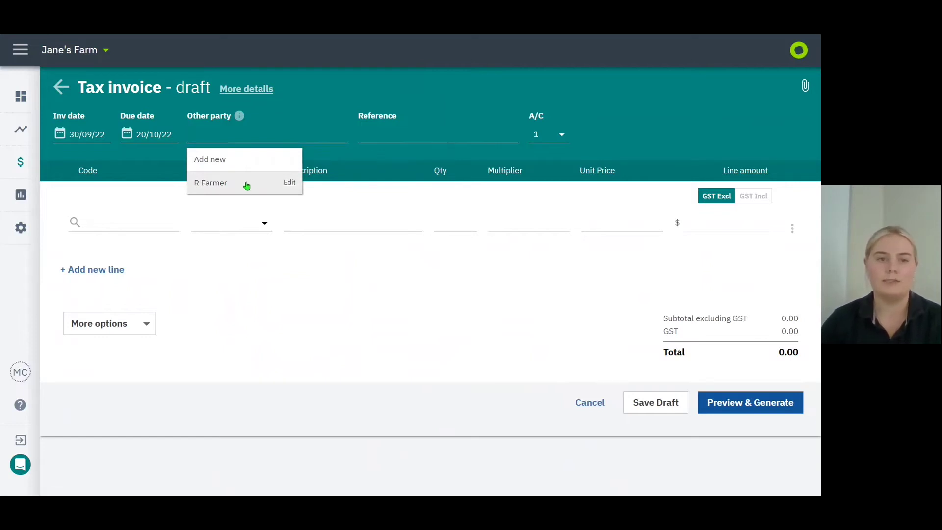
click(219, 182)
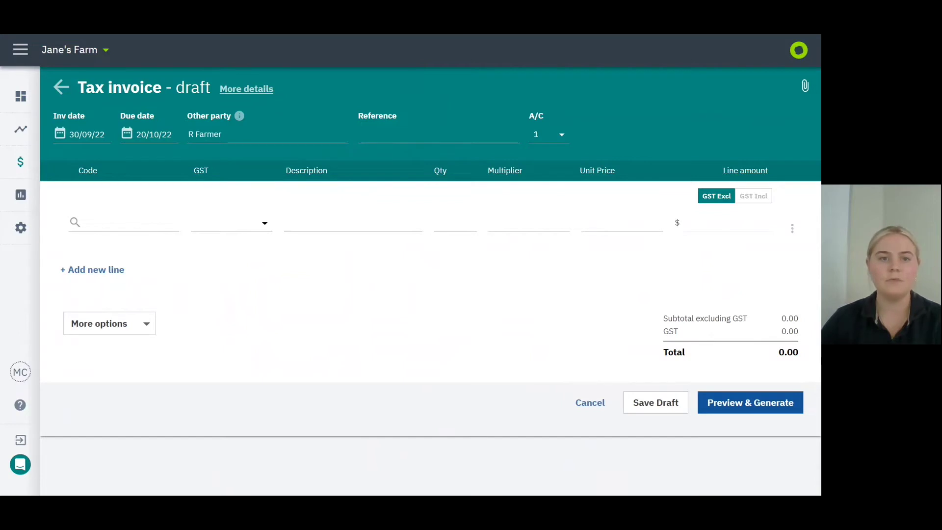
Add an invoice line coded to HAY with description Meadow, quantity 10 and unit price 10
click(113, 225)
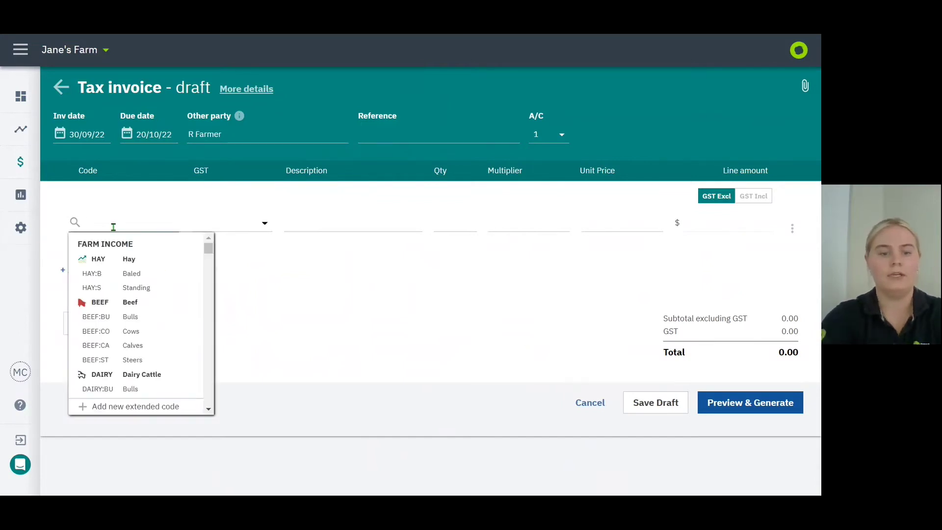
text(hay)
key(Return)
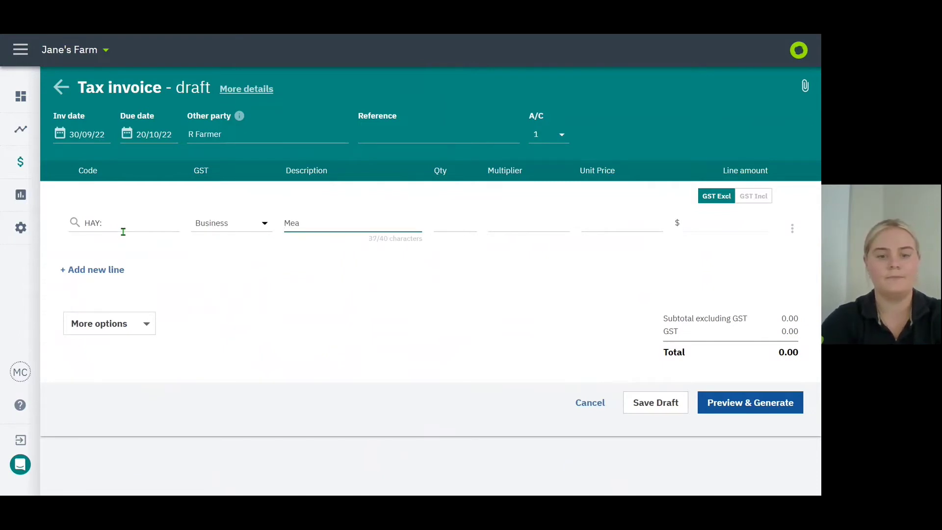
key(Tab)
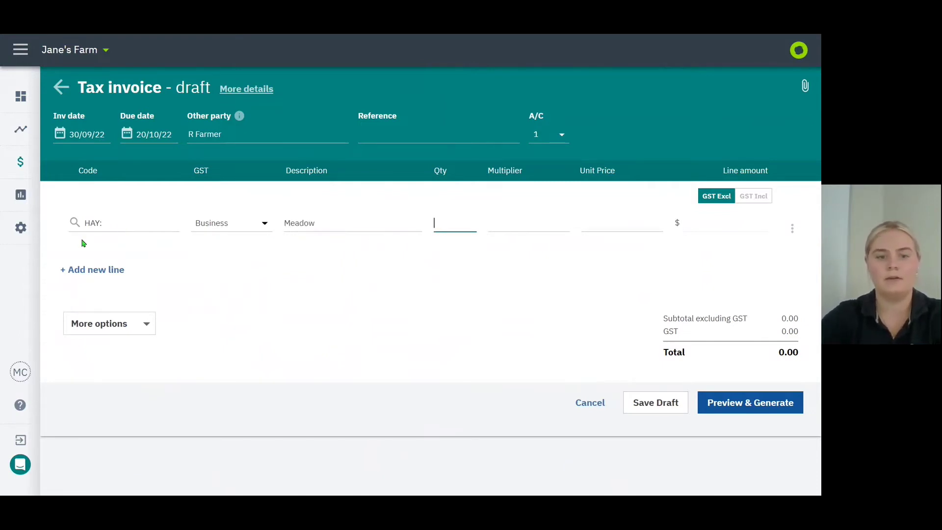
text(10)
key(Tab)
key(Tab)
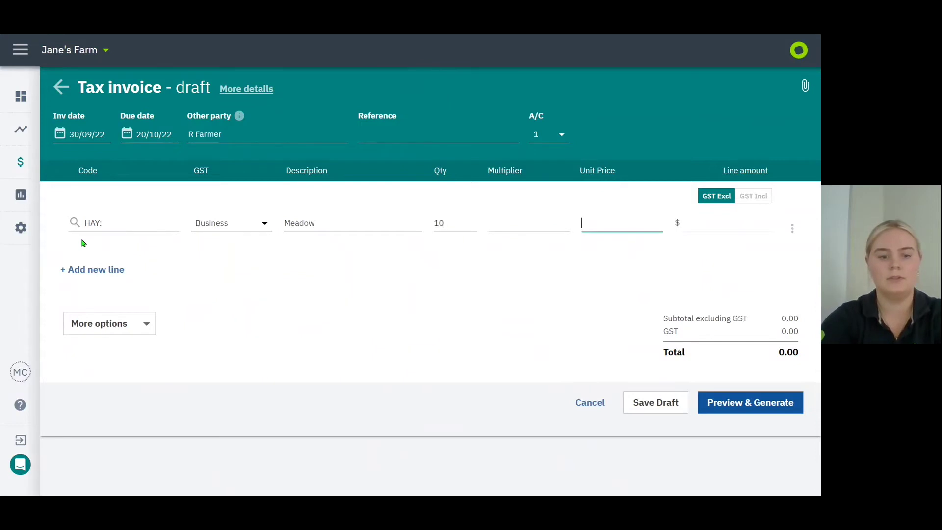
text(10)
key(Tab)
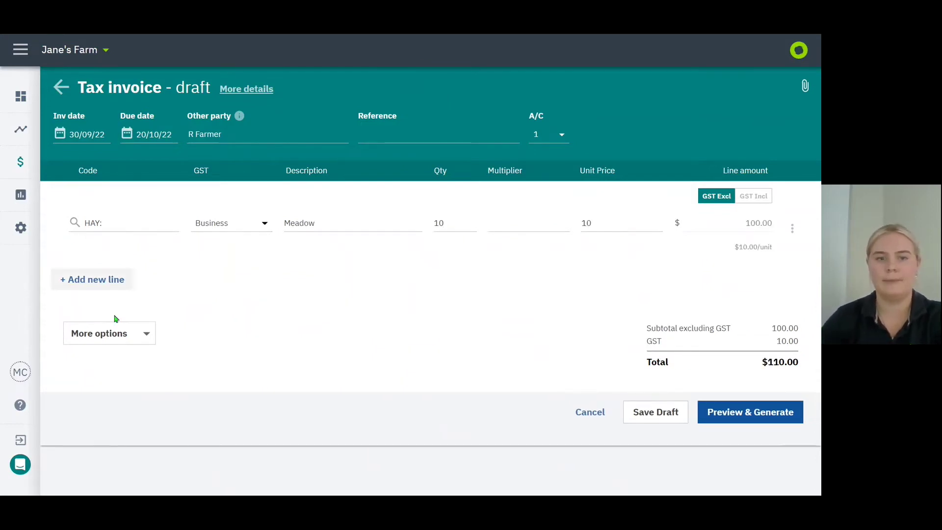
click(302, 306)
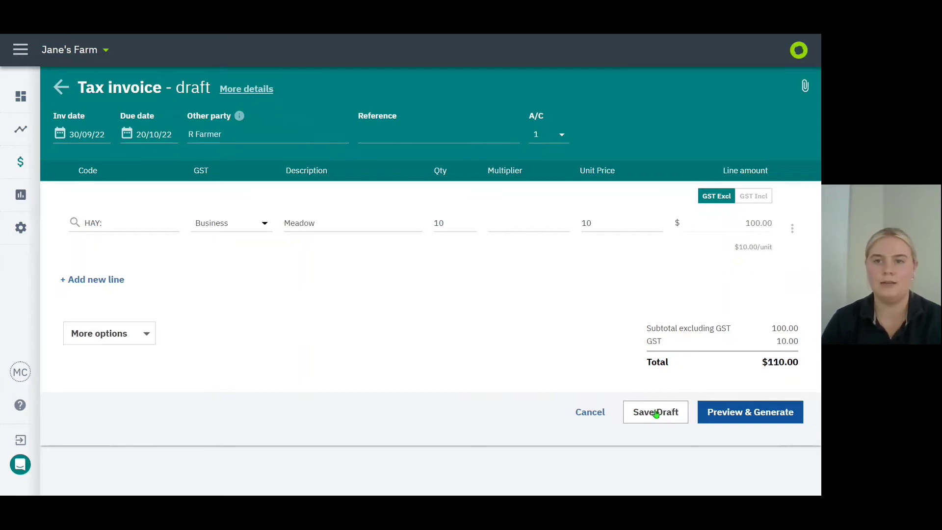
Preview the tax invoice down to its payment details, generate and email it, and dismiss the download notice
click(768, 411)
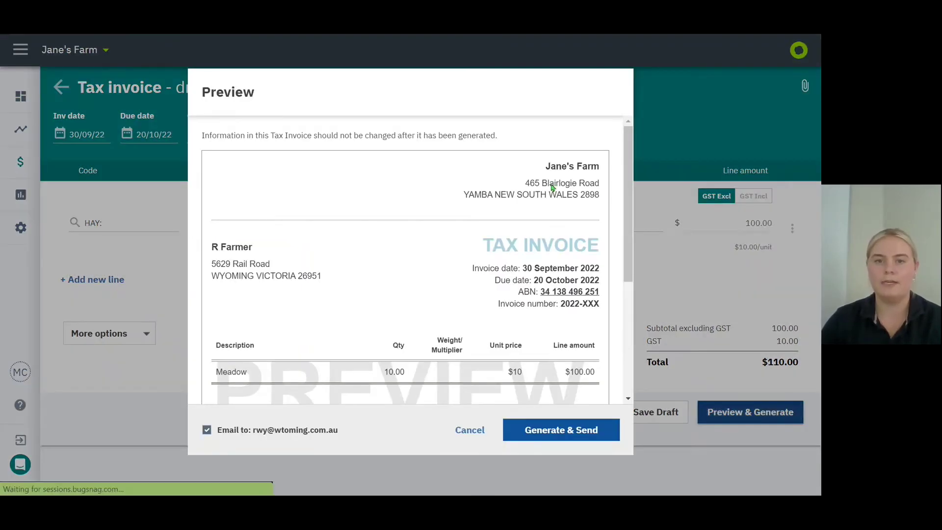
drag(630, 169, 623, 325)
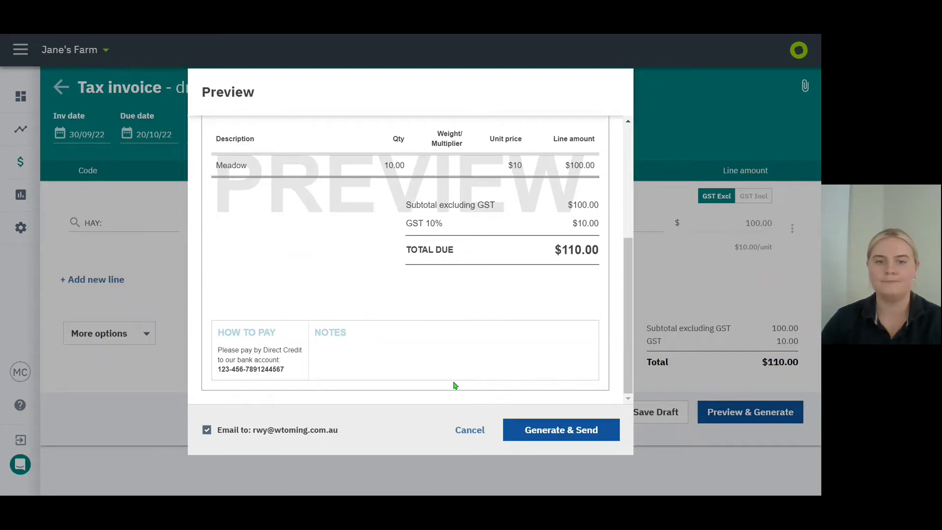
click(558, 426)
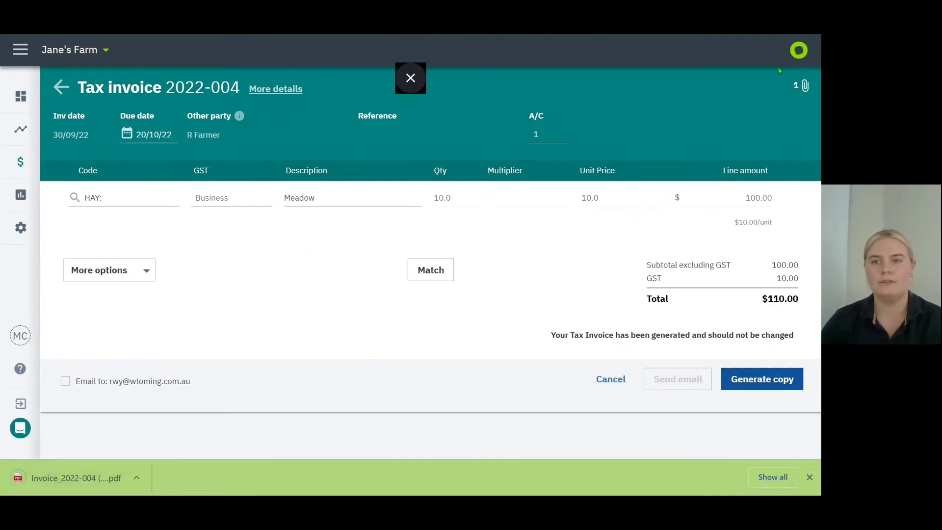
click(810, 477)
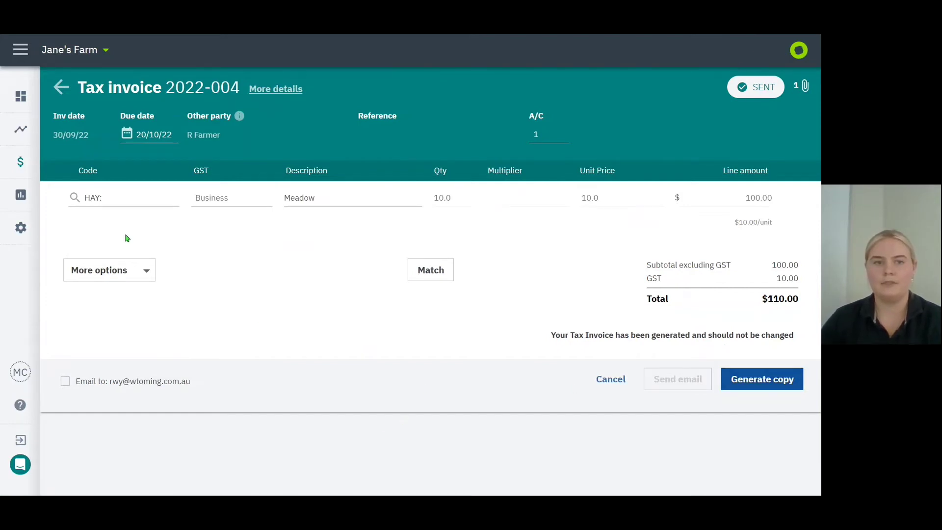
Code the Hammond Spreading Limited invoice due 20/11/22 in Actuals to CE:FE Fertilisers and save it
click(19, 161)
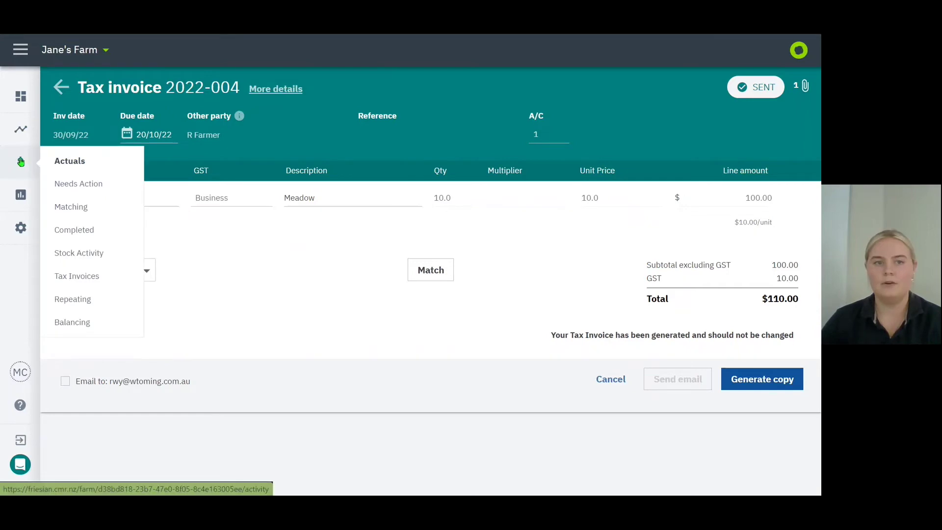
click(70, 160)
scroll(260, 361, down, 3)
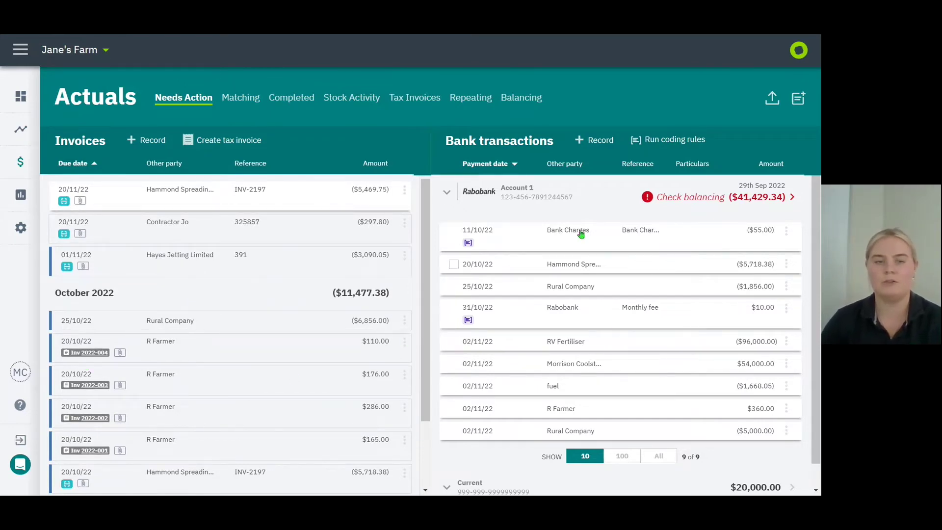
scroll(370, 375, up, 1)
scroll(369, 375, up, 1)
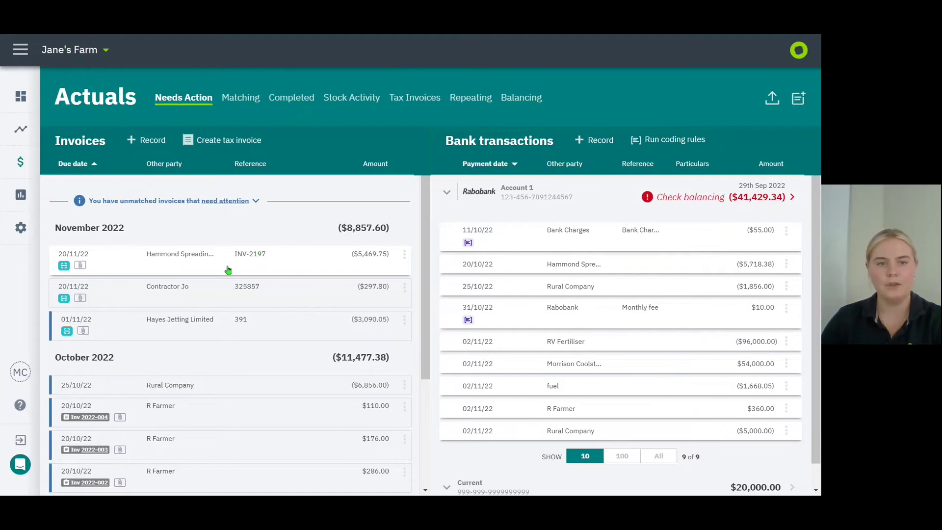
click(120, 258)
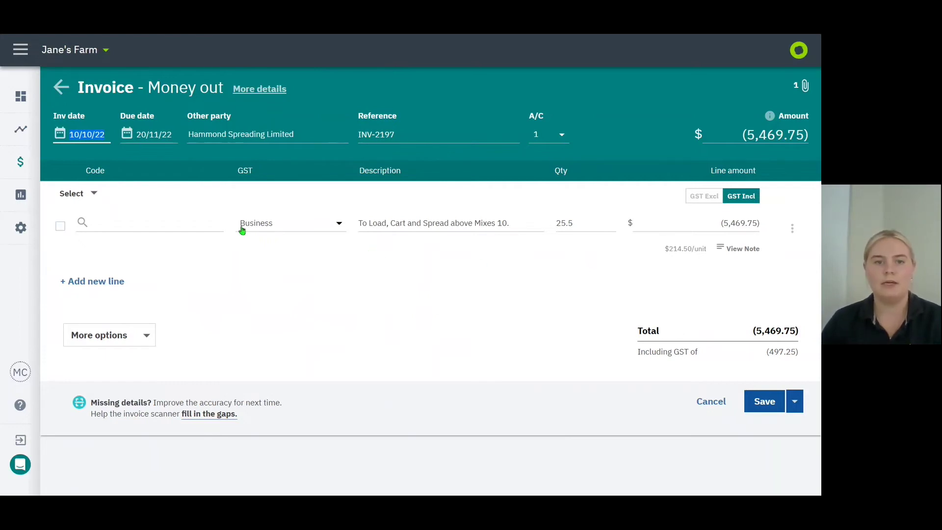
click(154, 227)
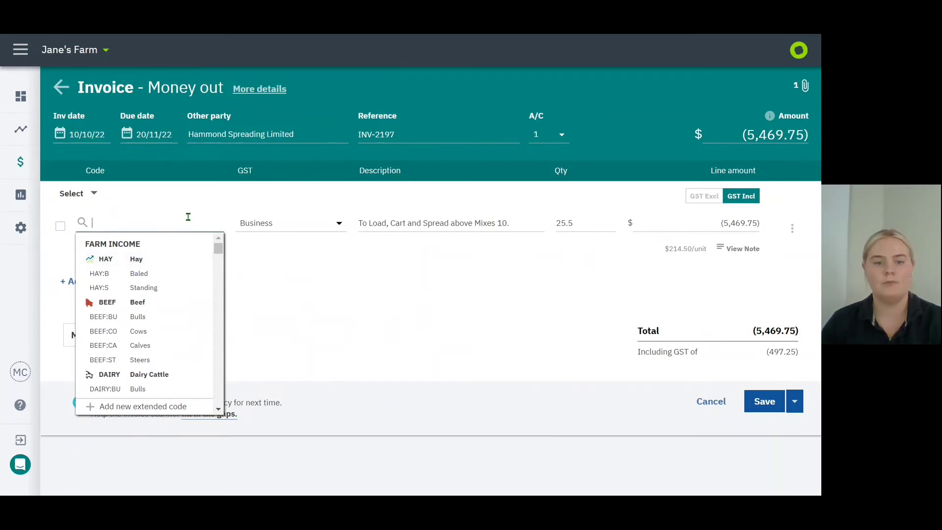
text(fer)
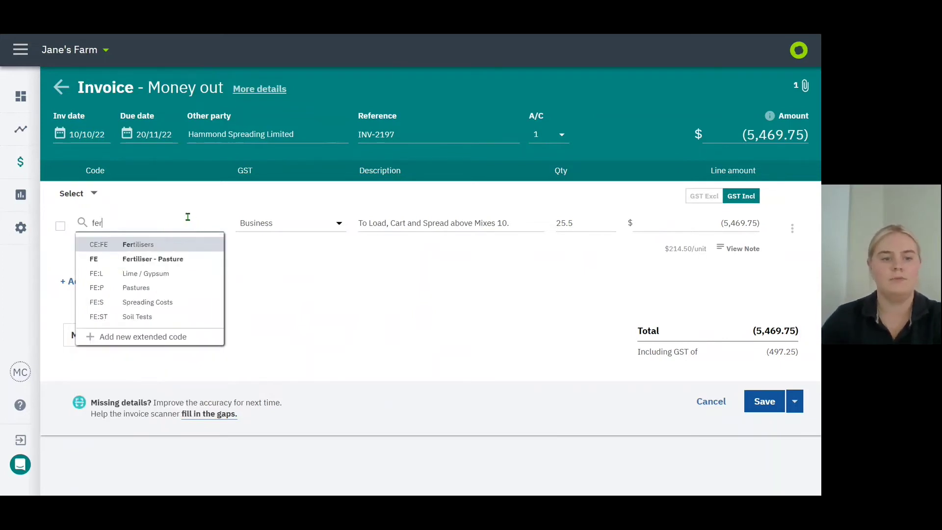
key(Return)
key(Tab)
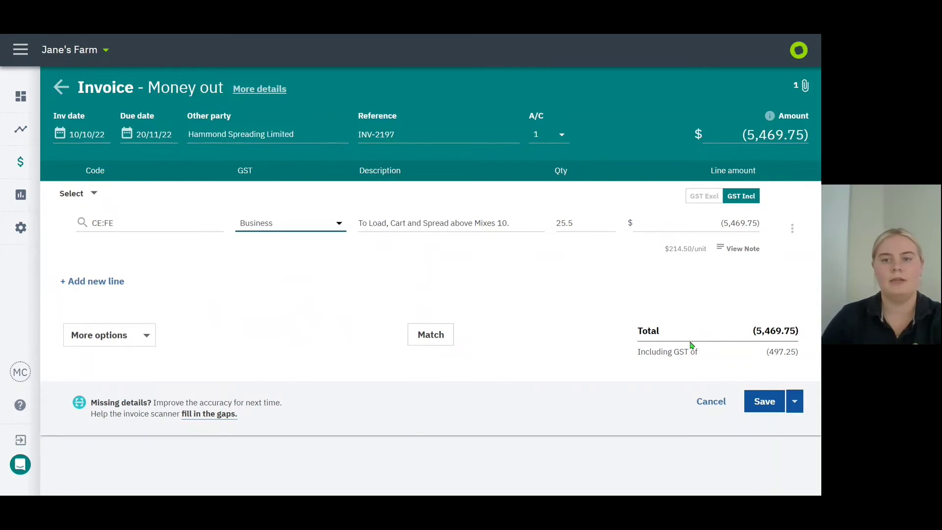
click(774, 403)
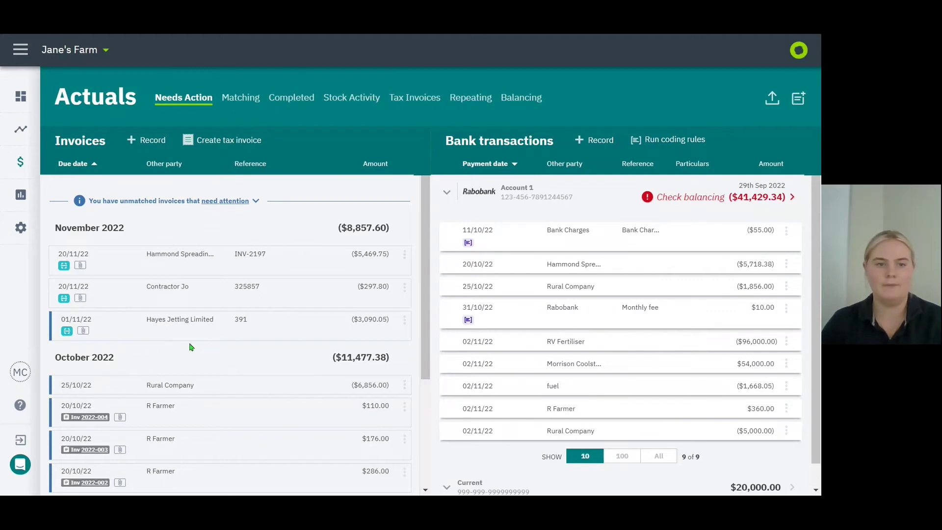
Open the contractor's invoice due 20/11/22 and code both filter lines together to RM, Repairs - Machinery
scroll(156, 342, down, 3)
click(271, 408)
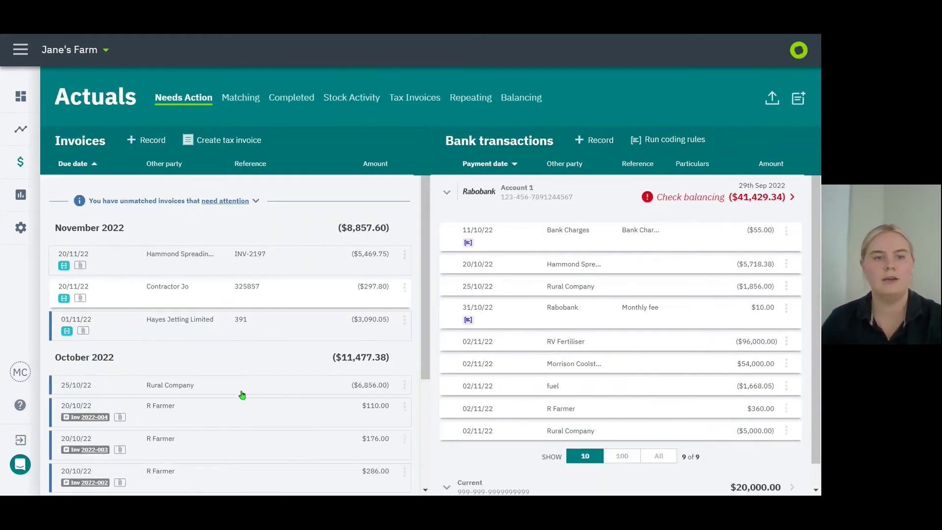
click(208, 287)
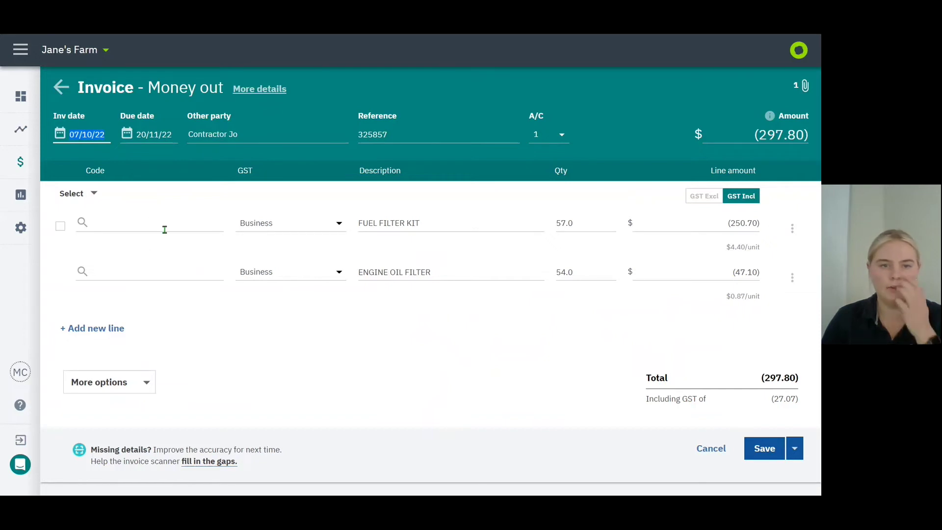
click(60, 227)
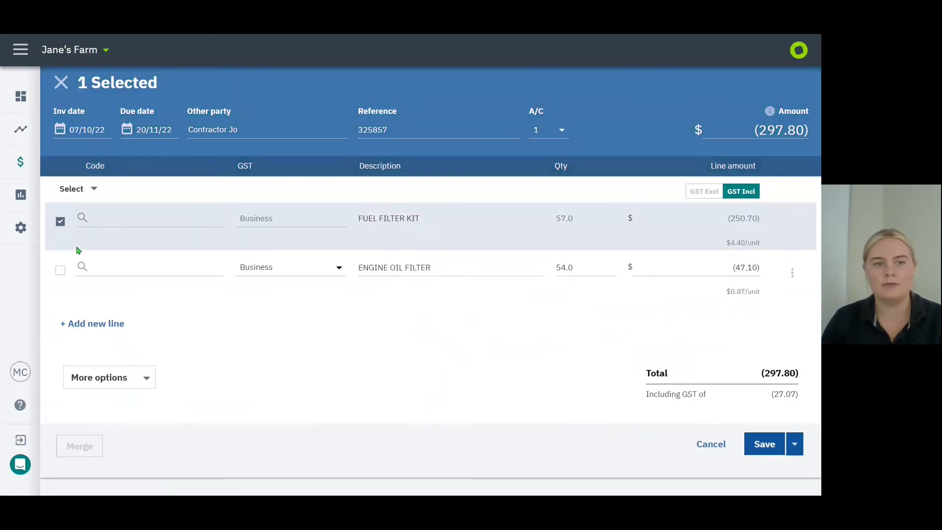
click(59, 270)
click(162, 222)
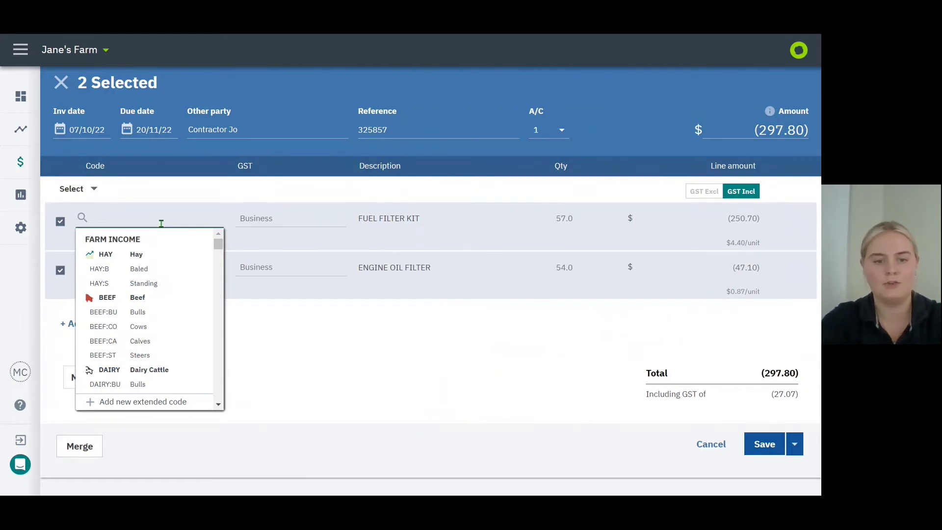
text(rm)
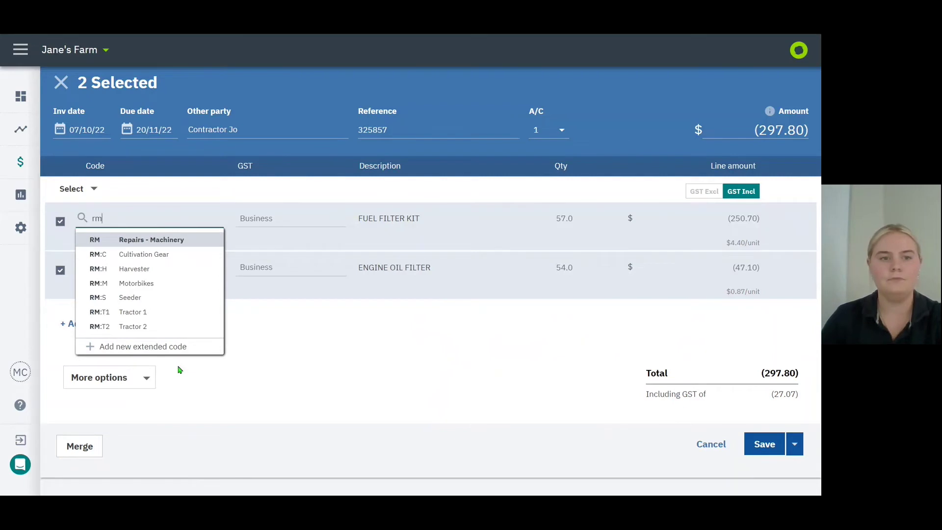
click(183, 319)
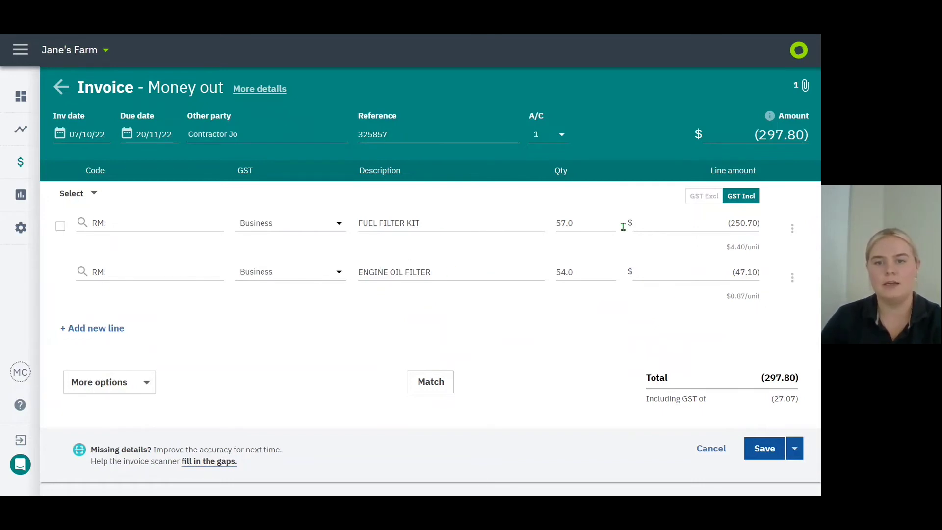
Create a coding rule from the FUEL FILTER KIT line, removing the Reference criterion and keeping the full amount coded to RM
click(791, 227)
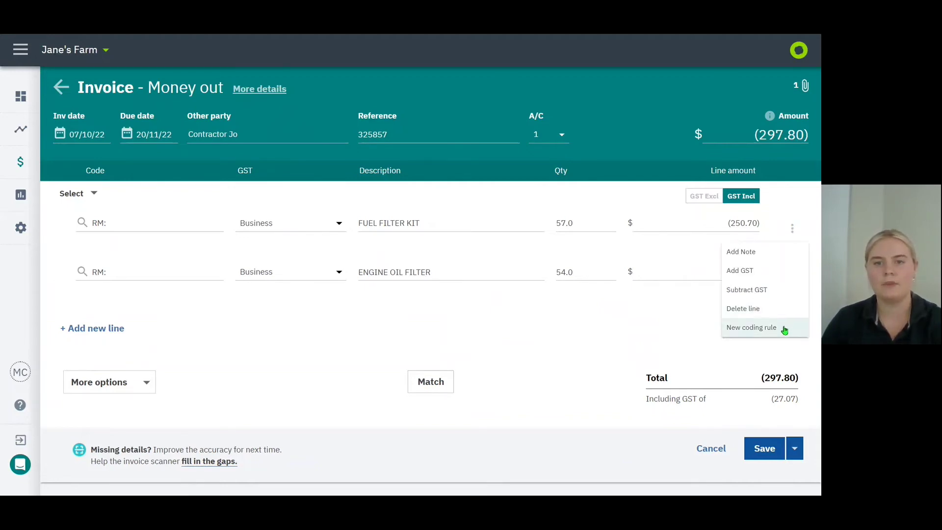
click(784, 328)
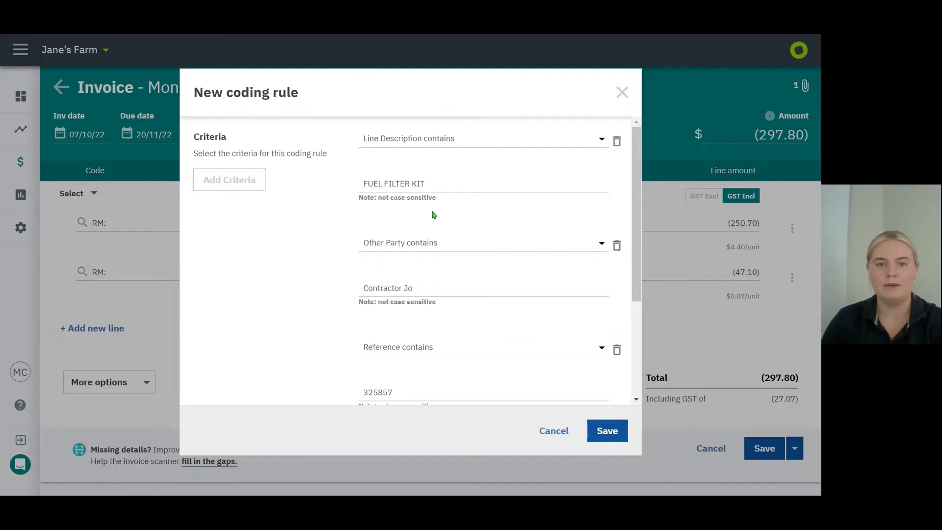
scroll(465, 263, down, 1)
scroll(465, 263, down, 2)
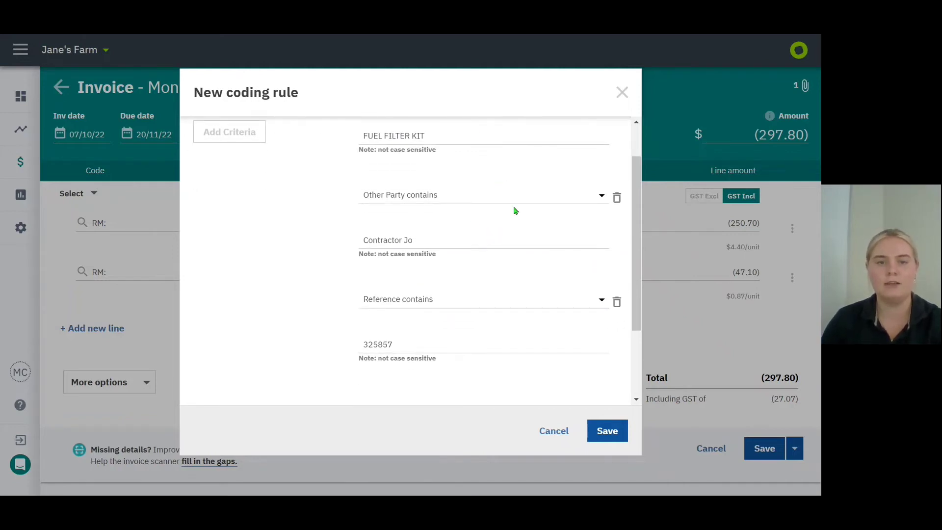
scroll(507, 213, down, 5)
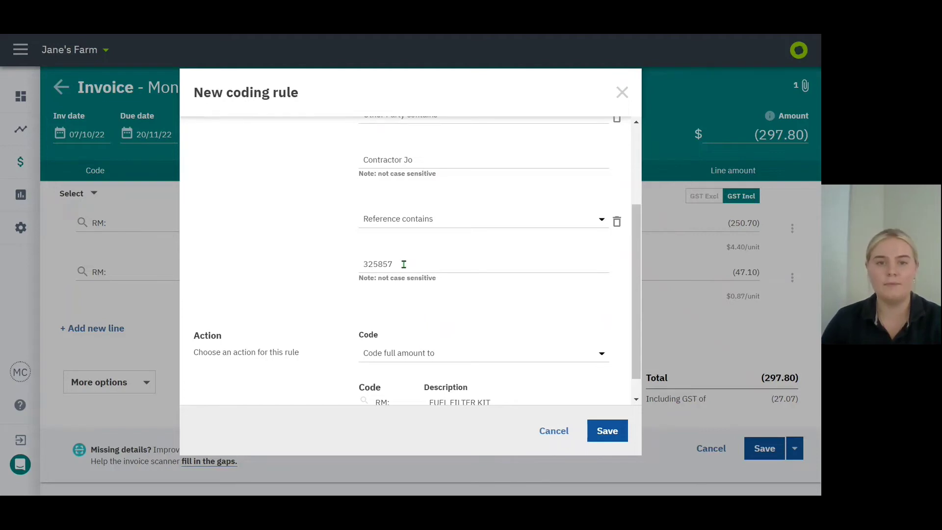
click(617, 222)
scroll(479, 284, up, 2)
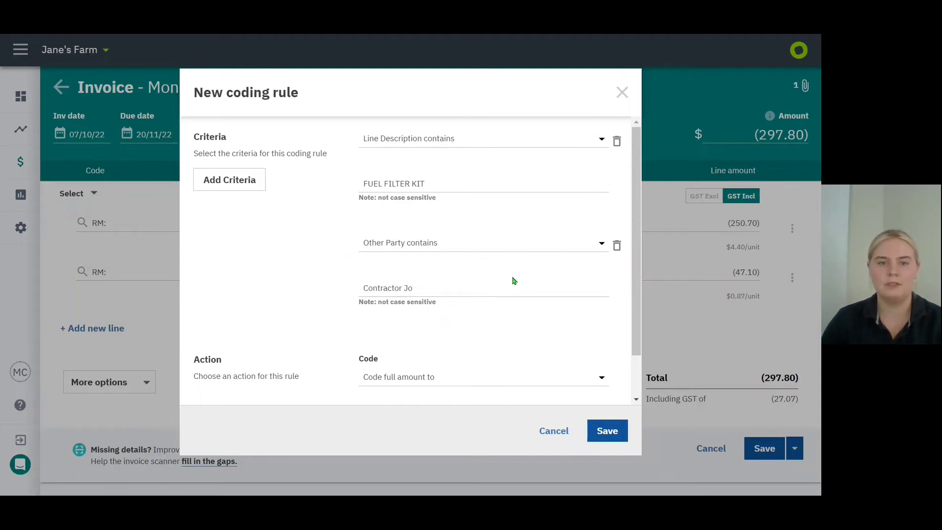
scroll(514, 280, down, 1)
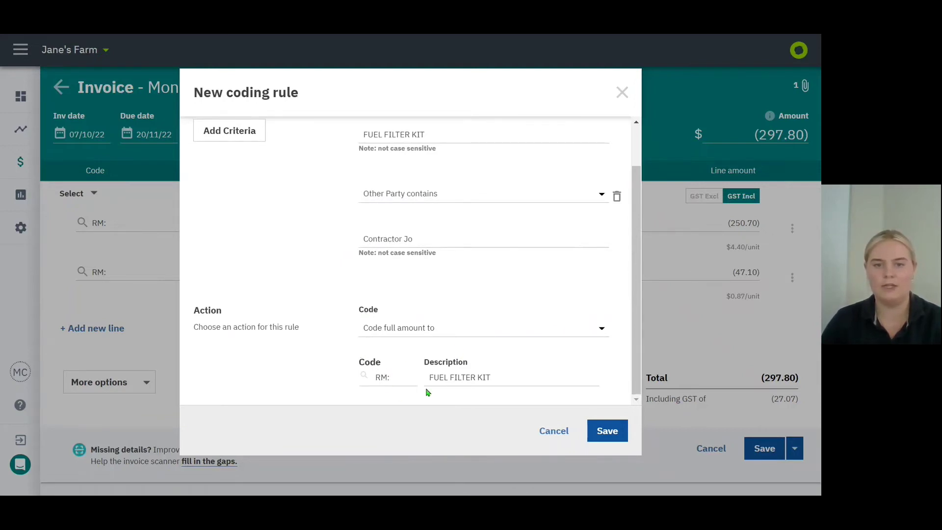
click(610, 430)
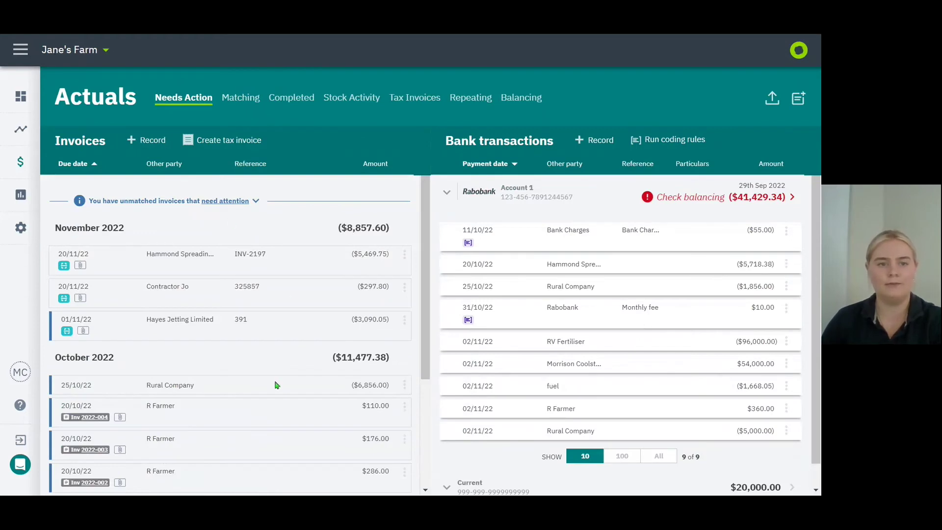
Open the Matching page in Actuals and filter its invoices by the tax invoice contact's surname
scroll(260, 422, down, 3)
scroll(259, 423, up, 3)
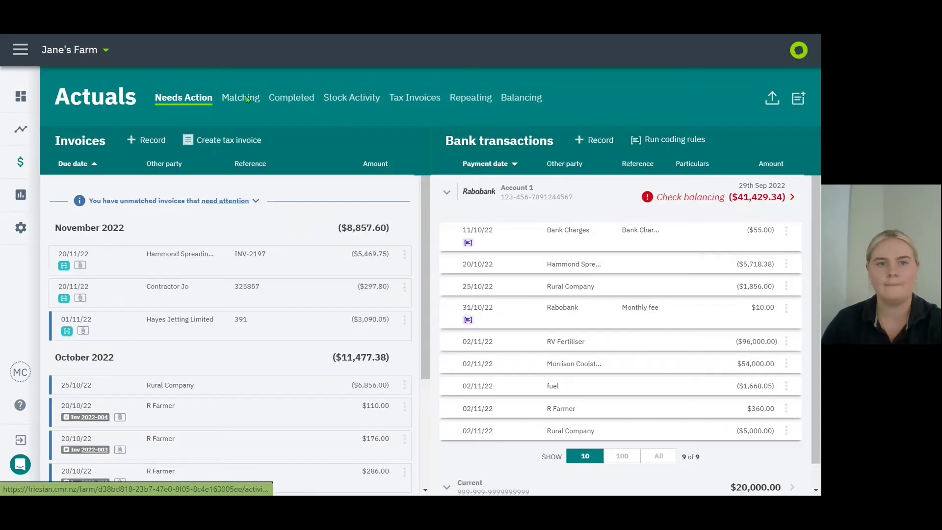
click(244, 97)
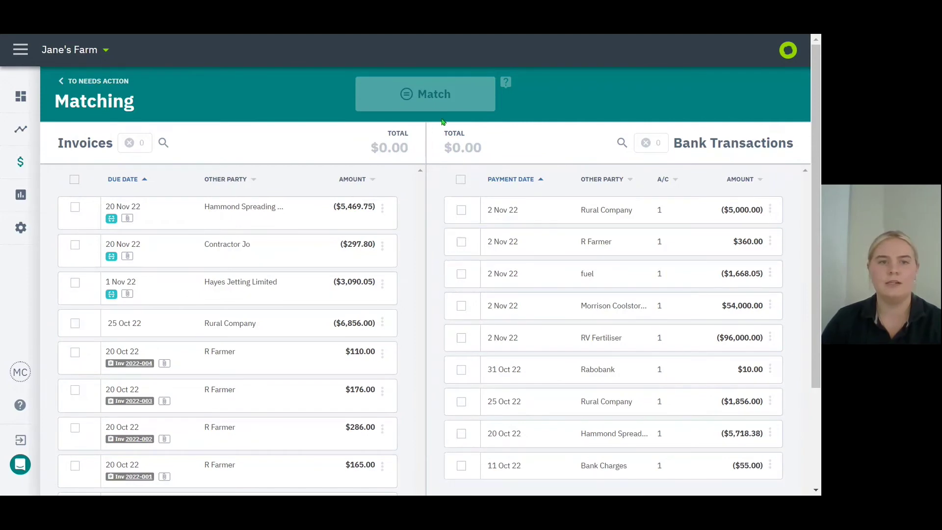
click(165, 143)
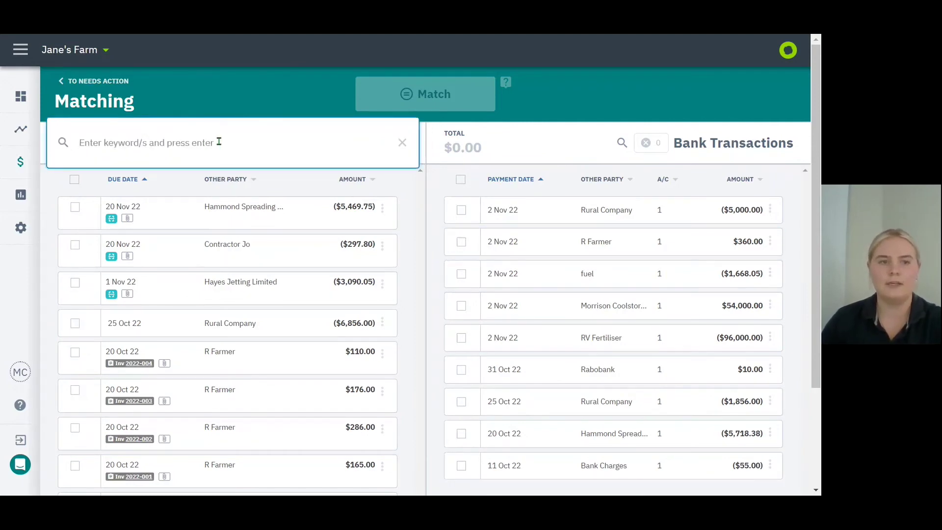
text(farmer)
key(Return)
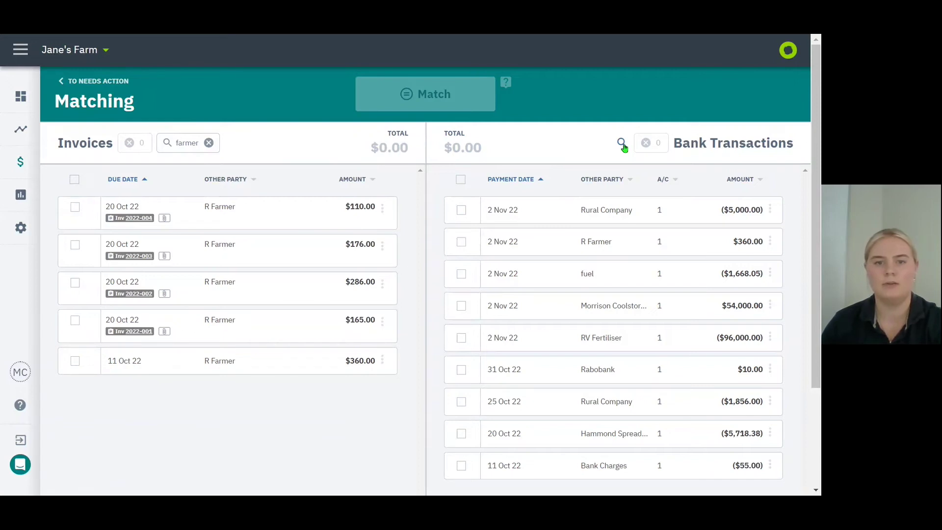
Match the $360.00 invoice due 11 Oct 22 to the same party's bank transaction dated 2 Nov 22
click(137, 362)
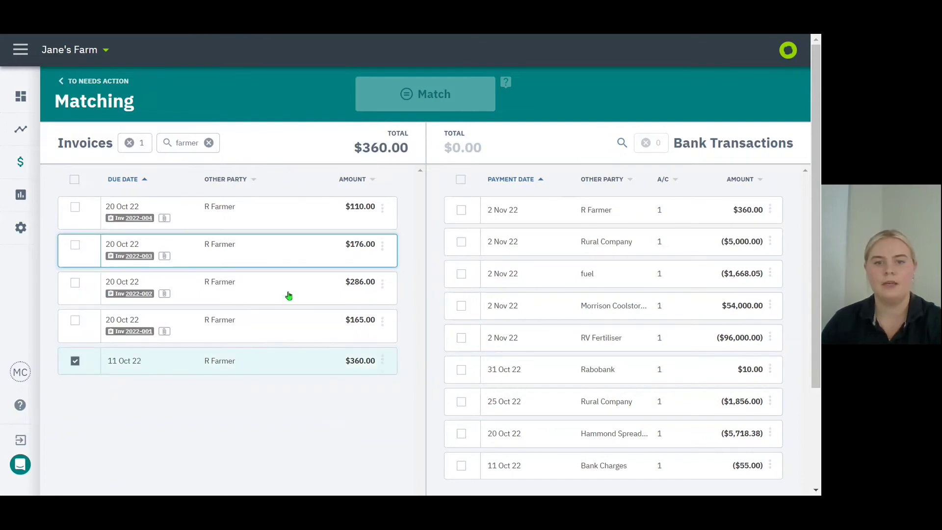
click(608, 209)
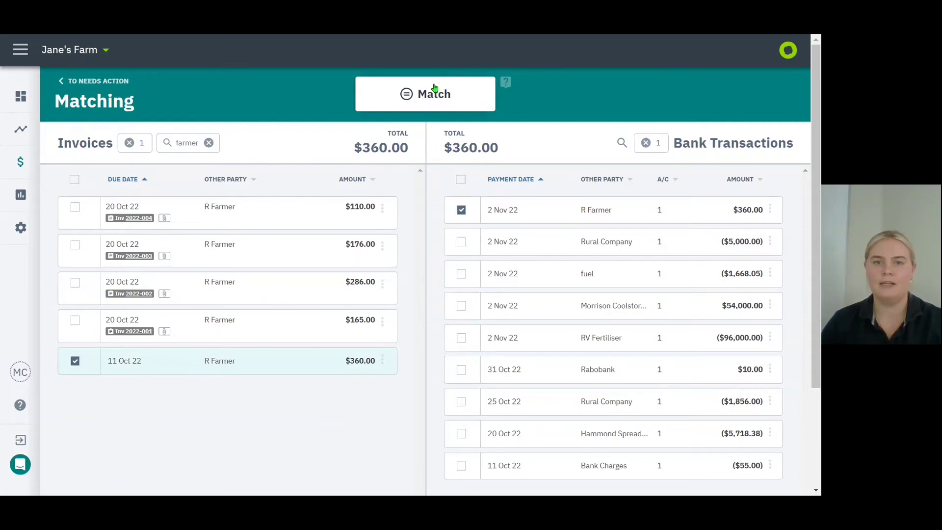
click(433, 92)
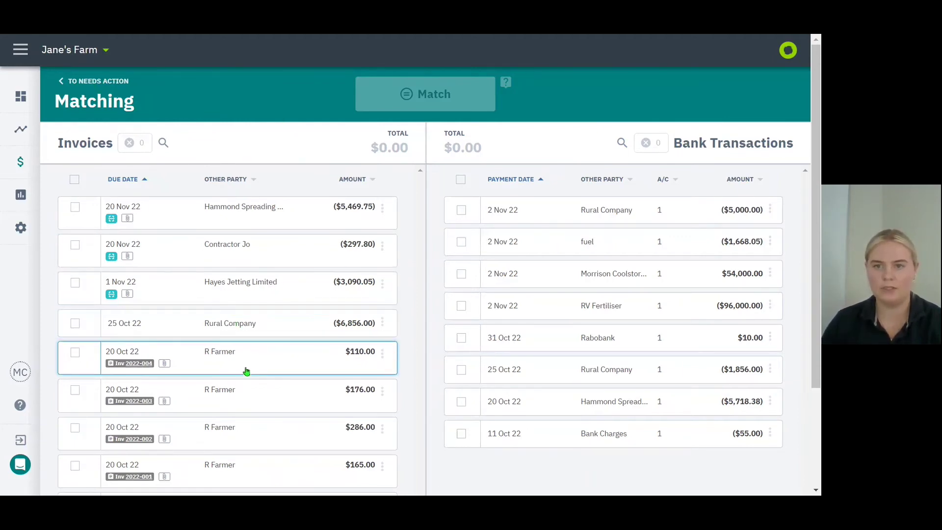
Match the Hammond Spreading invoice due 20 Oct 22 to the Hammond Spreading bank transaction of the same date
scroll(243, 409, down, 3)
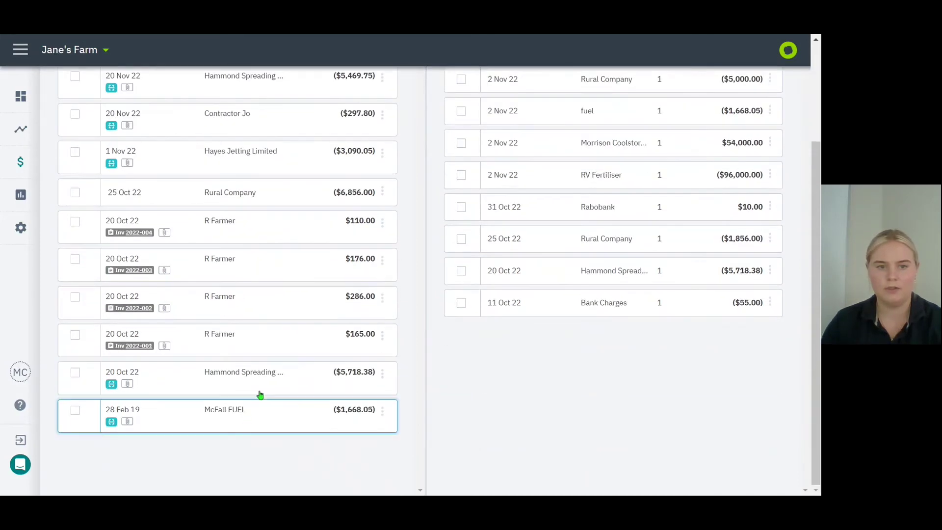
click(261, 382)
scroll(269, 391, up, 3)
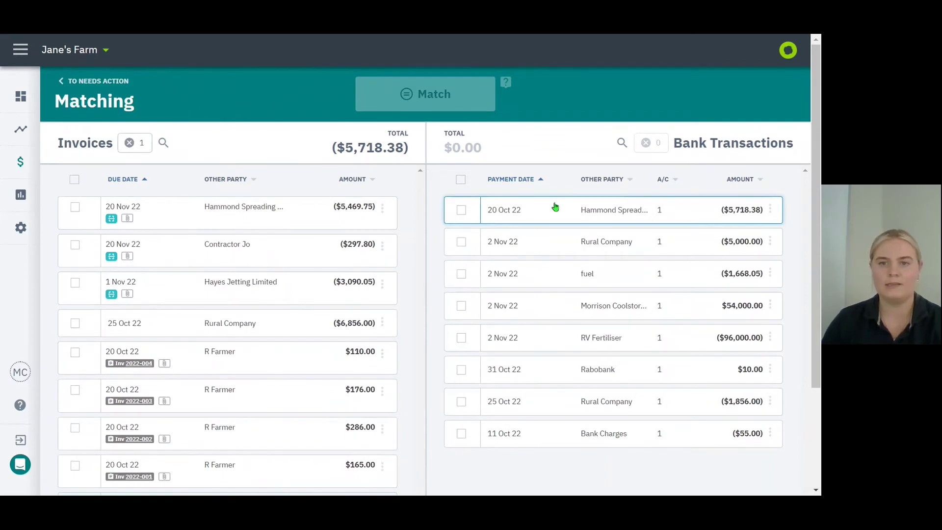
click(621, 212)
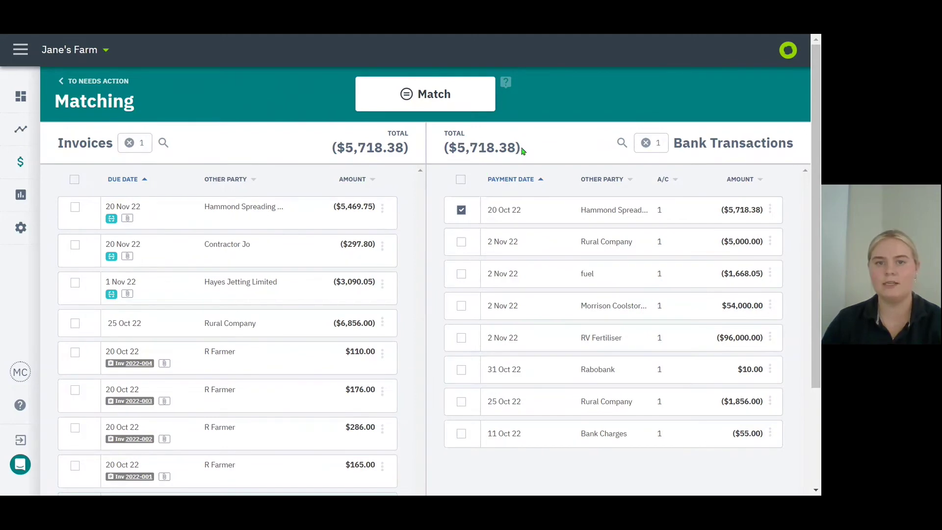
click(465, 99)
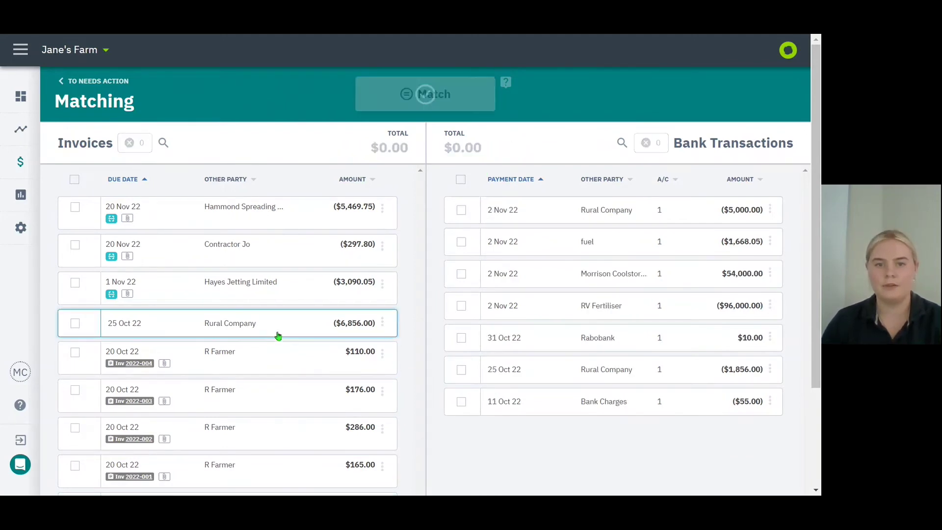
Match the McFall FUEL invoice due 28 Feb 19 to the fuel bank transaction dated 2 Nov 22
scroll(240, 406, down, 2)
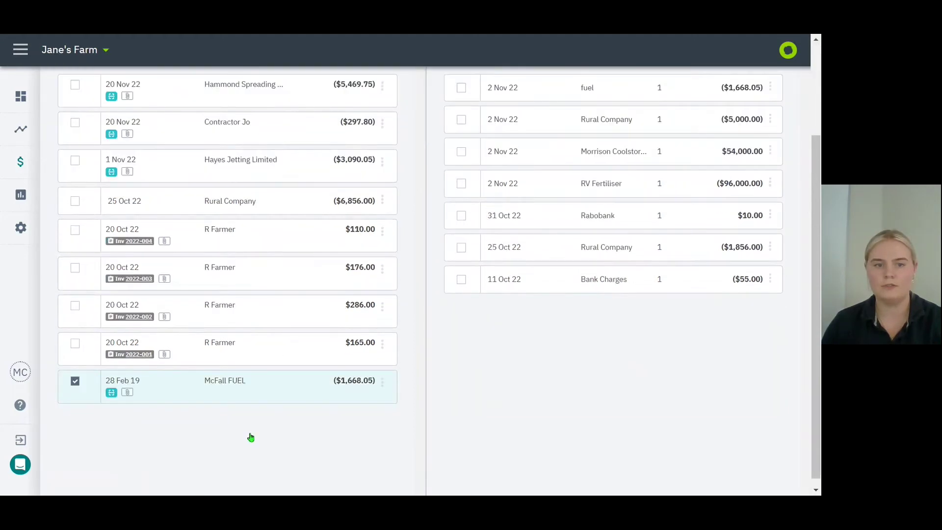
scroll(316, 403, up, 2)
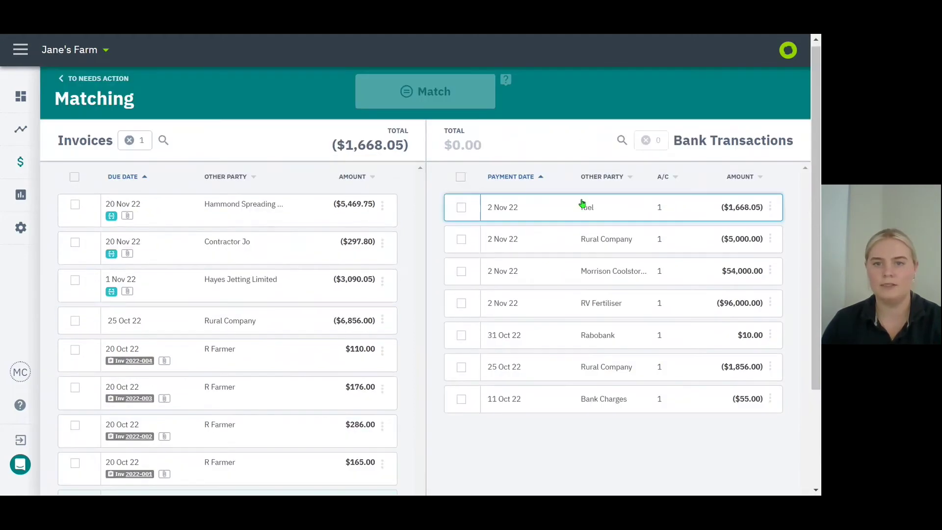
click(625, 211)
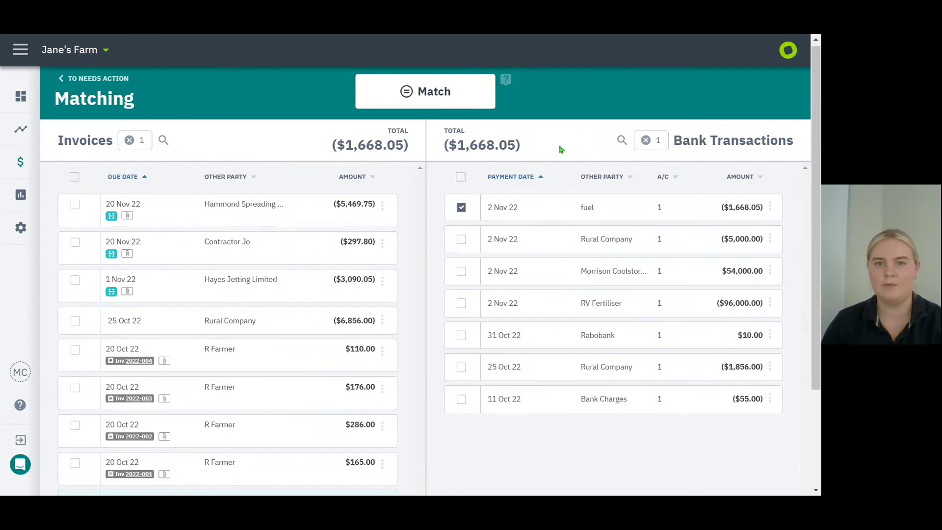
click(459, 98)
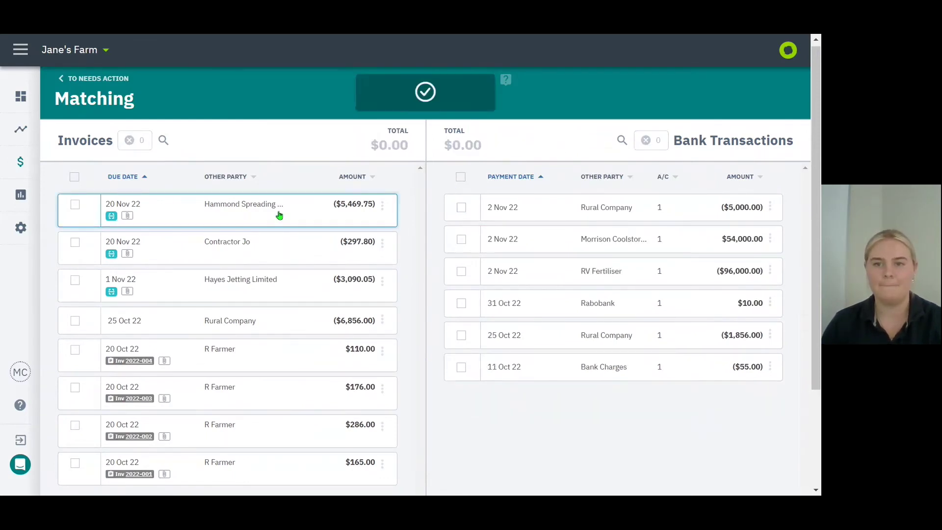
scroll(304, 356, down, 1)
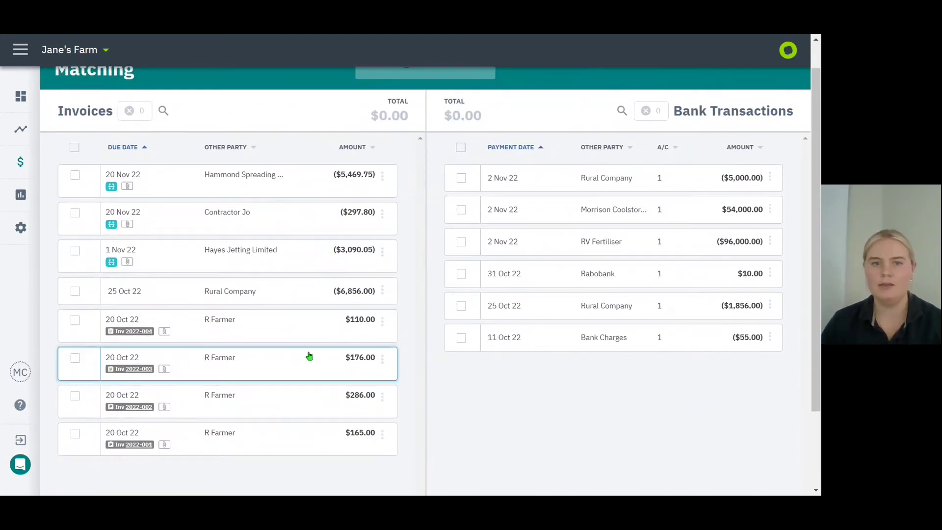
scroll(305, 358, up, 1)
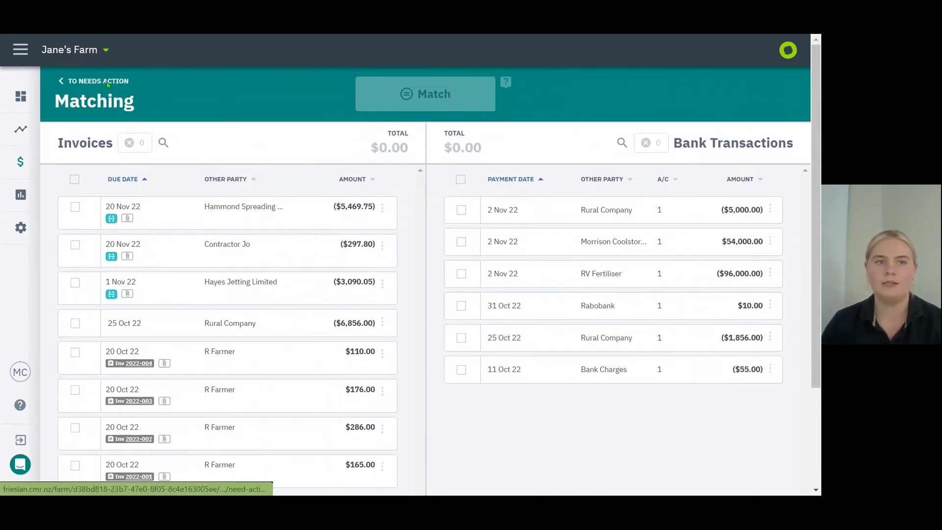
Return to Needs Action, code the 02/11/22 Rural Company bank transaction to AD, Administration, and save it
click(106, 84)
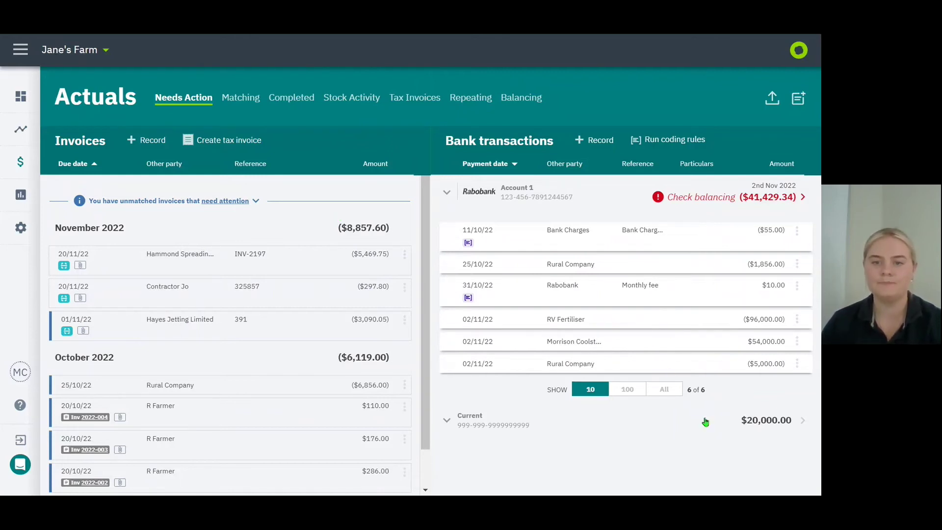
click(527, 363)
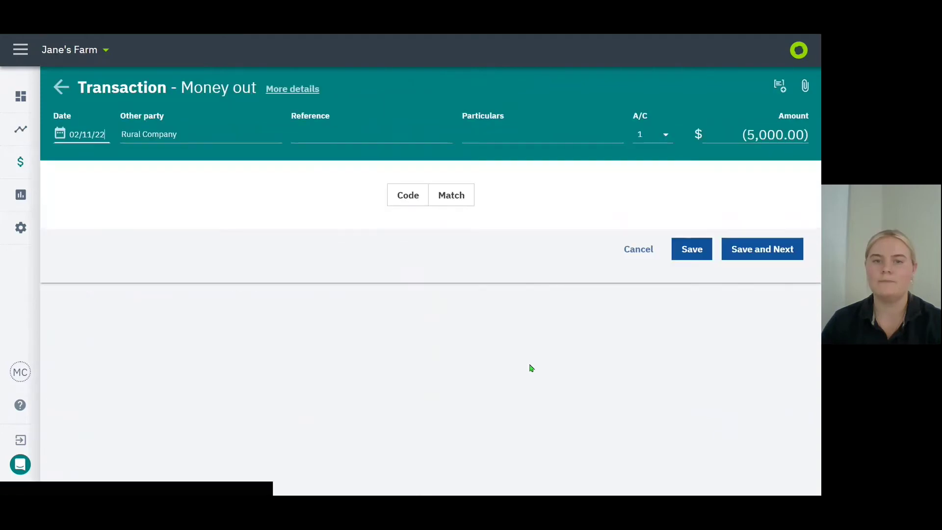
click(411, 194)
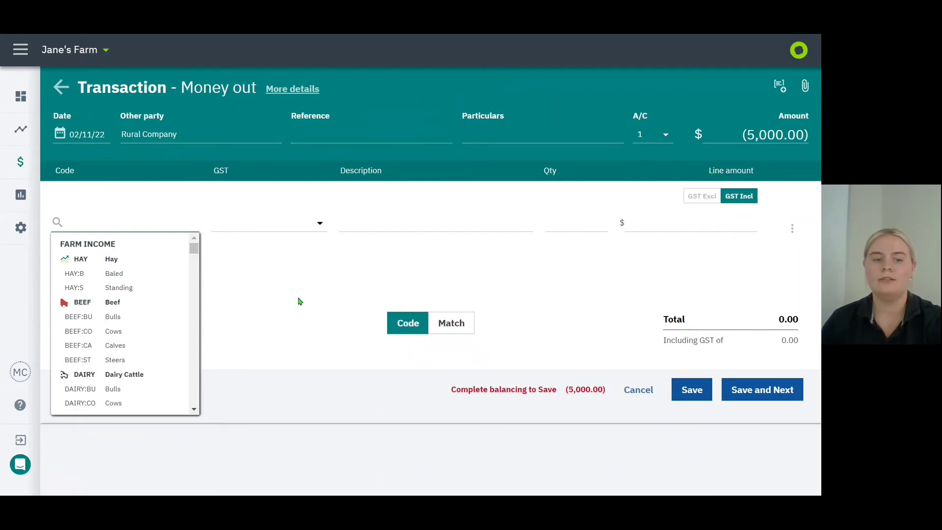
text(ad)
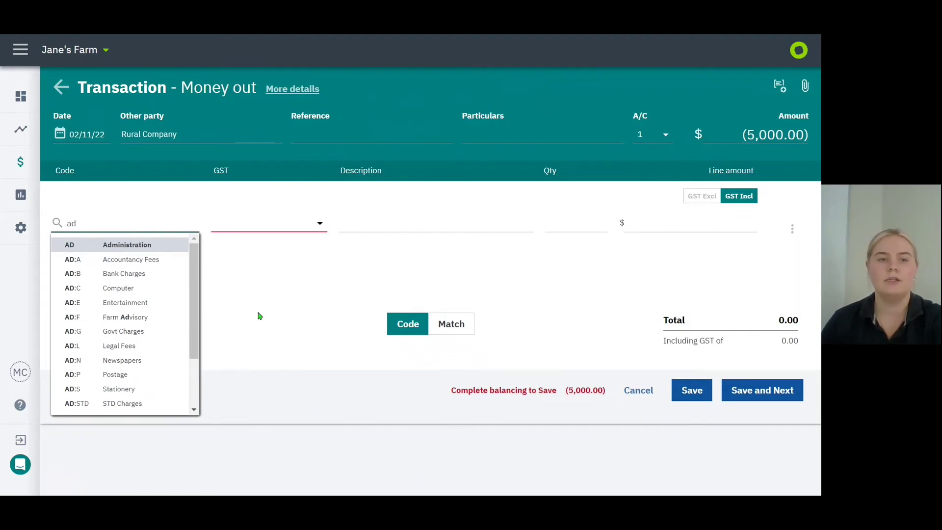
key(Return)
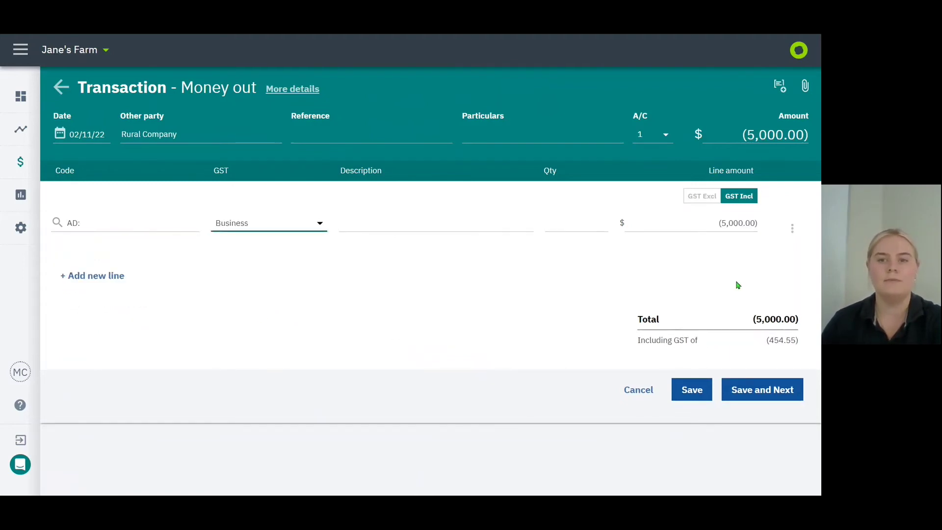
click(689, 390)
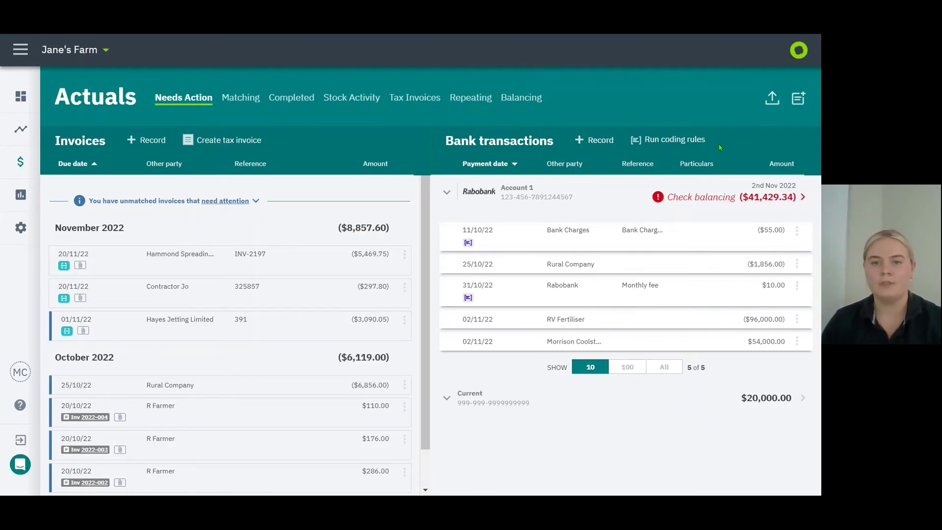
Open the 25/10/22 Rural Company bank transaction and code it to FW:G with the description General
click(509, 263)
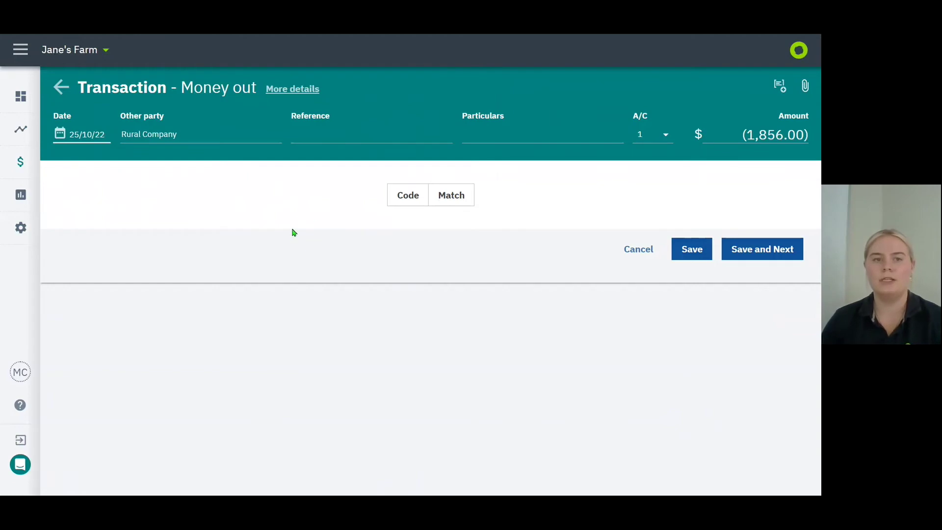
click(403, 196)
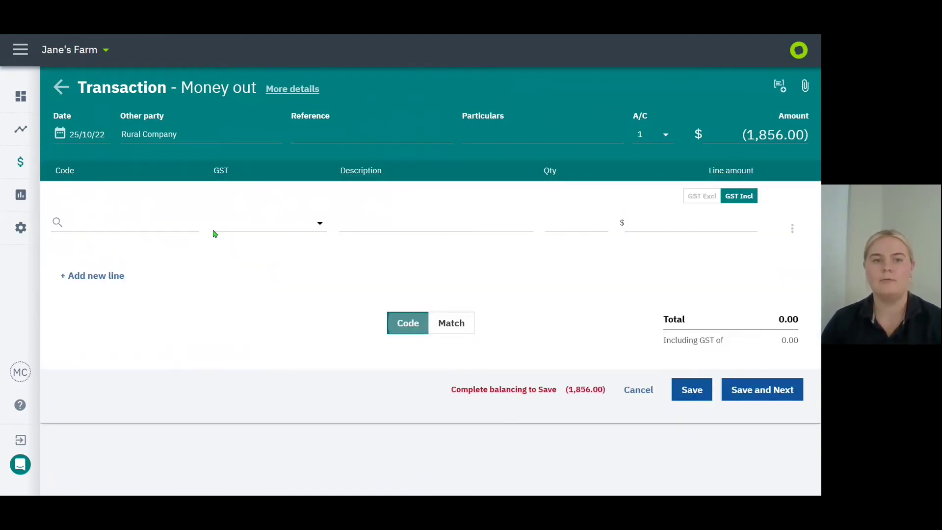
click(151, 221)
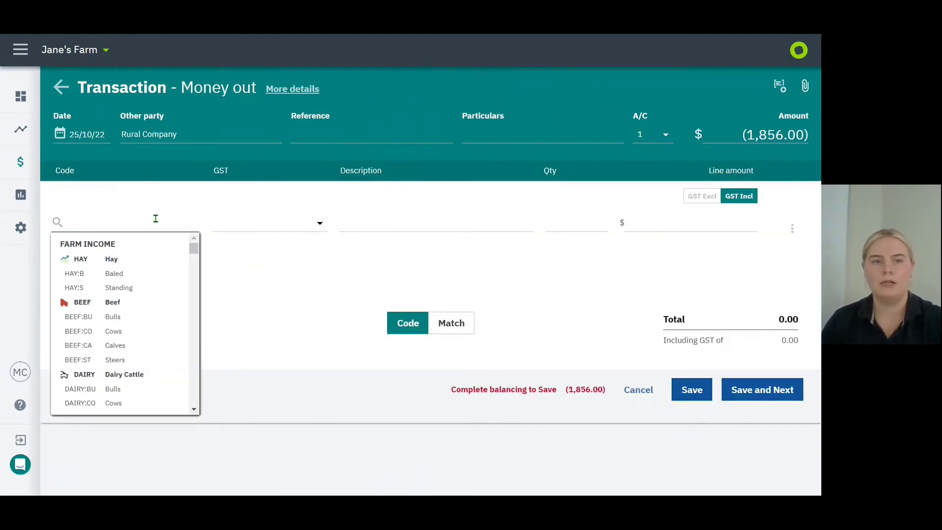
text(fw)
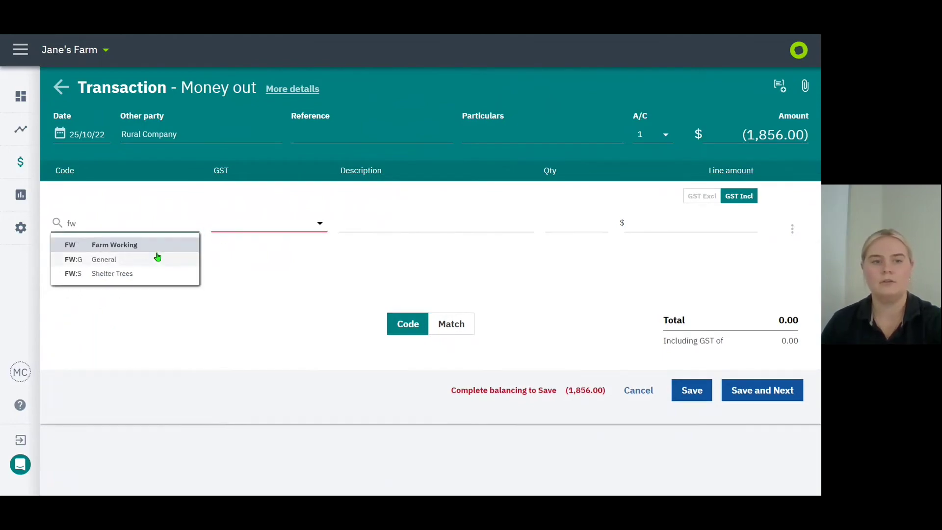
click(139, 260)
click(371, 226)
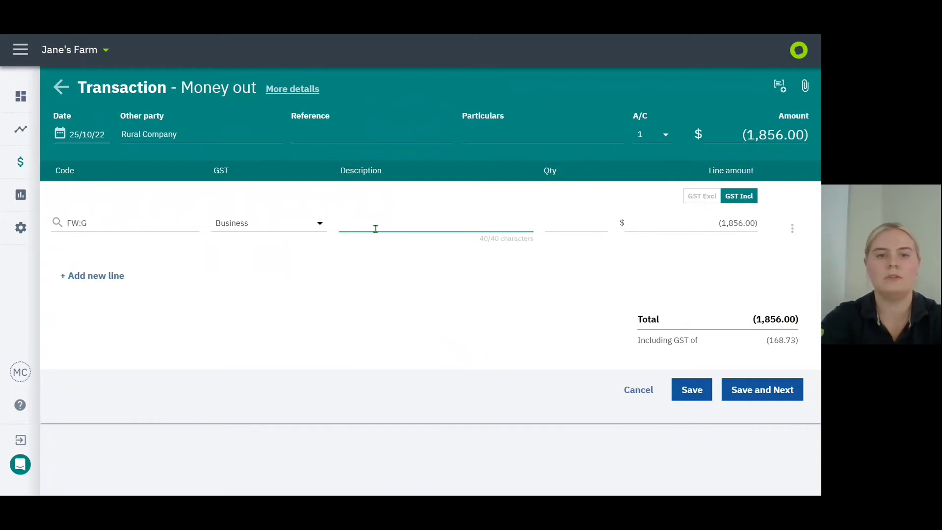
text(General)
click(434, 296)
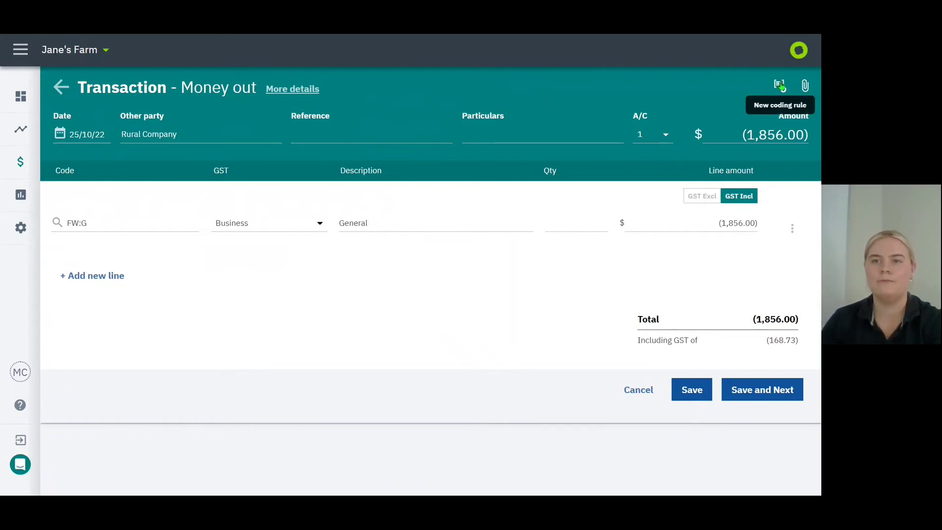
Create a coding rule from the Rural Company transaction, reviewed as part of a group, and save both the rule and the transaction
click(780, 85)
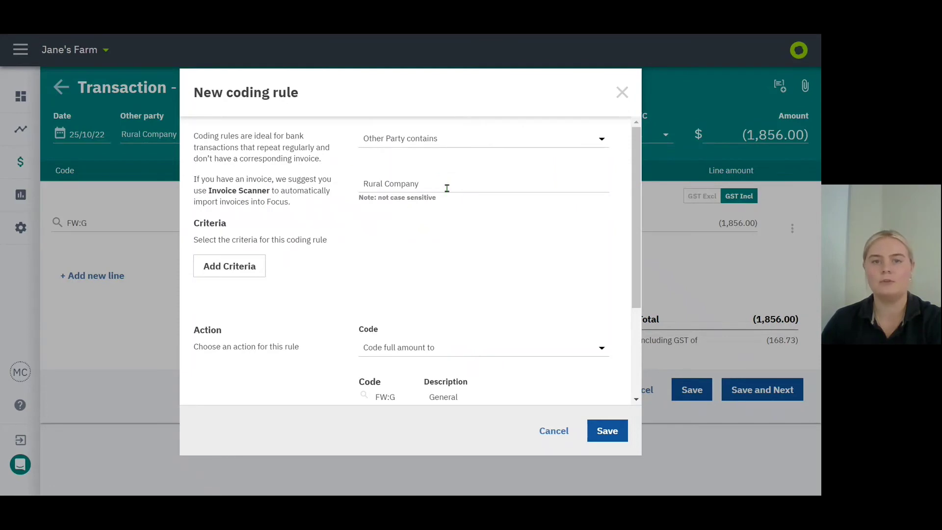
scroll(546, 315, down, 3)
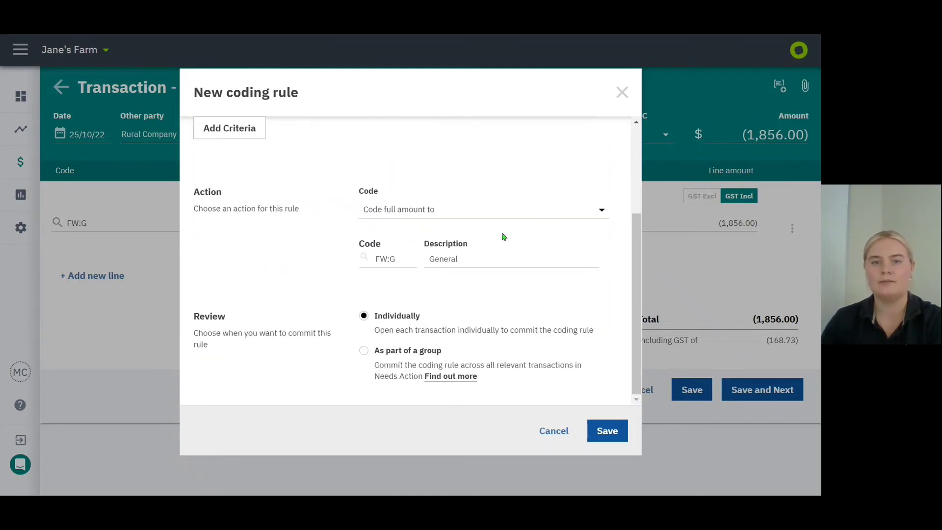
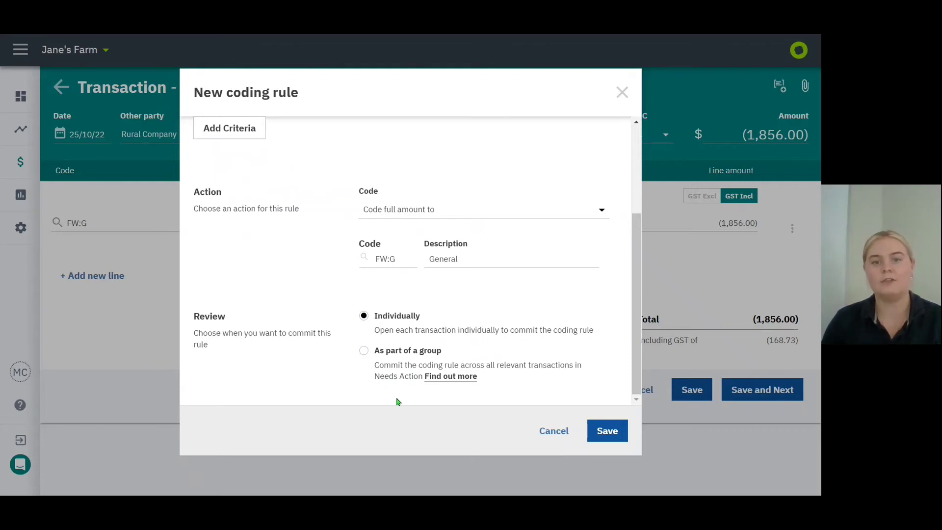
click(364, 351)
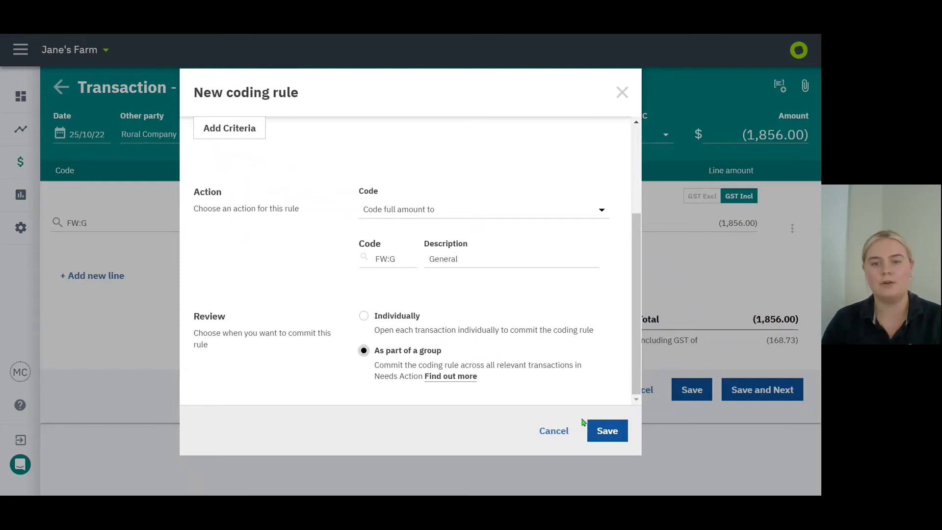
click(607, 430)
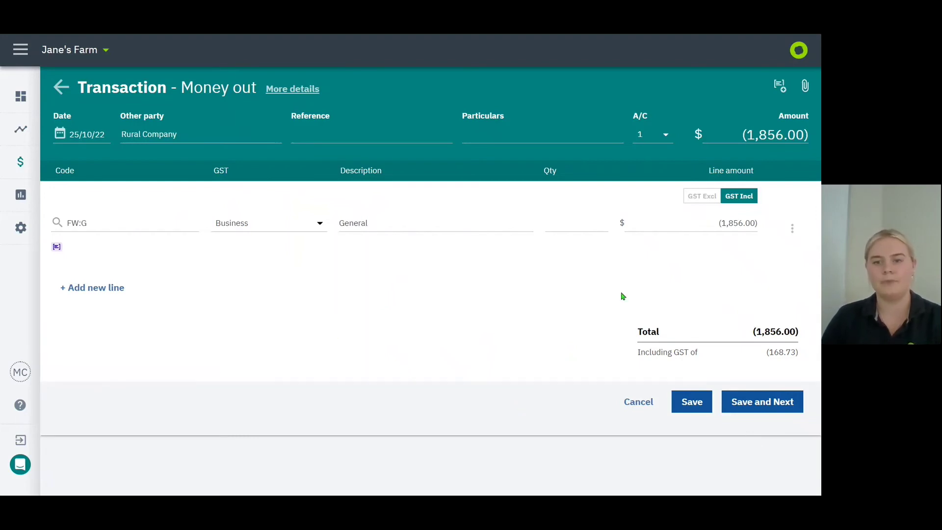
click(692, 406)
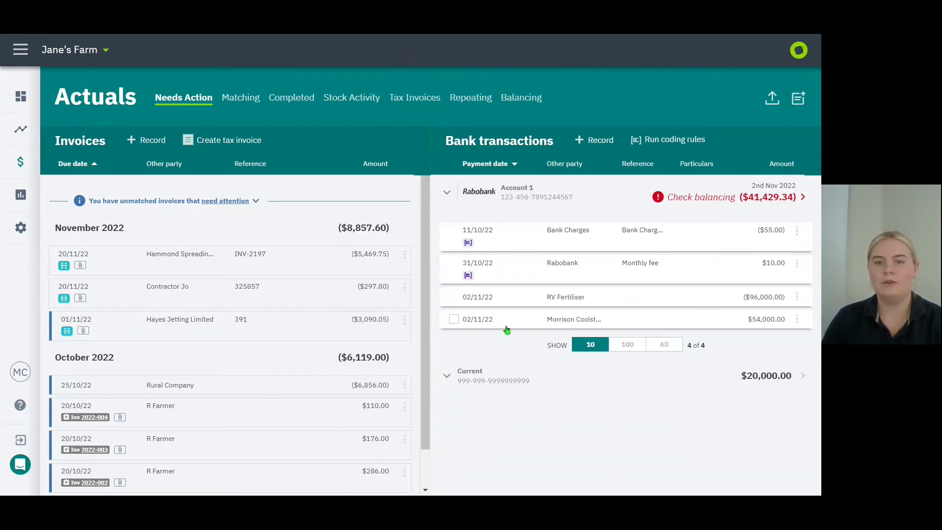
Try to run the coding rules across the bank transactions in Needs Action
click(699, 140)
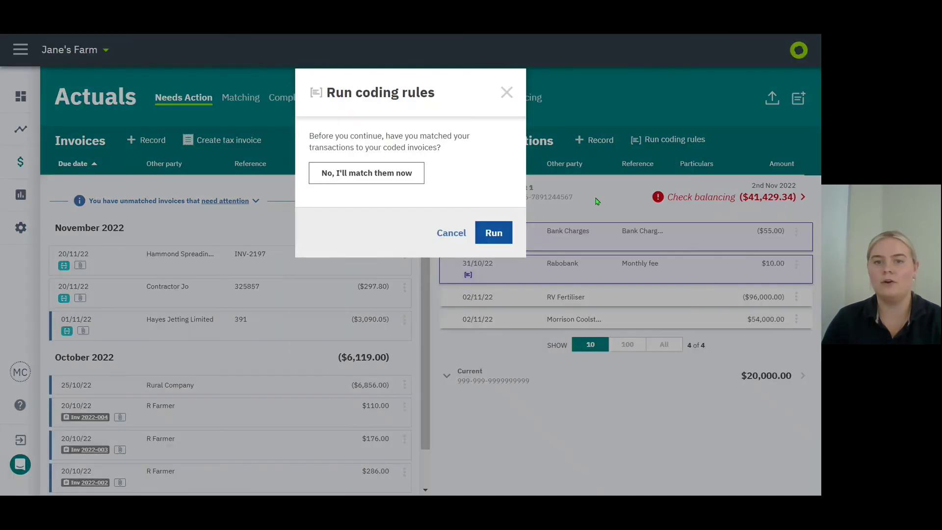
click(509, 228)
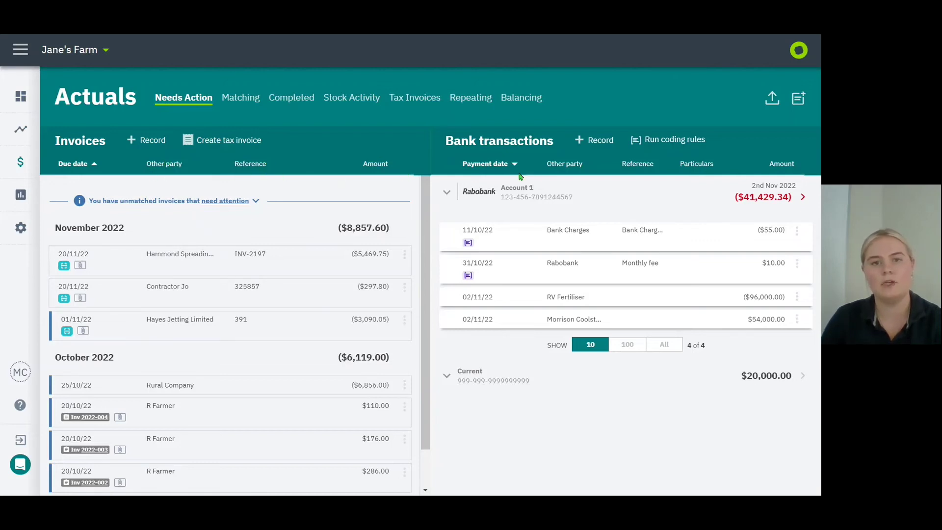
Sort the Needs Action invoices by other party, and finally by due date with the earliest month first
click(167, 164)
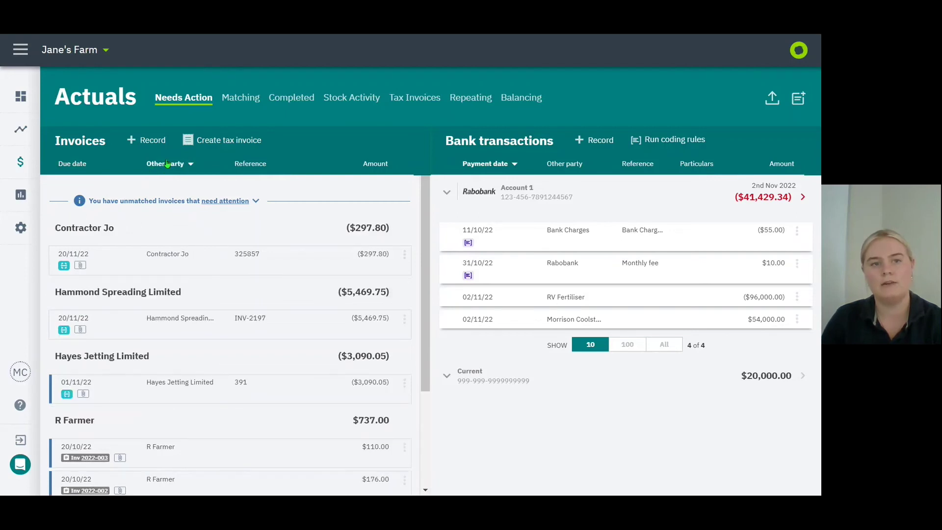
click(157, 166)
click(72, 165)
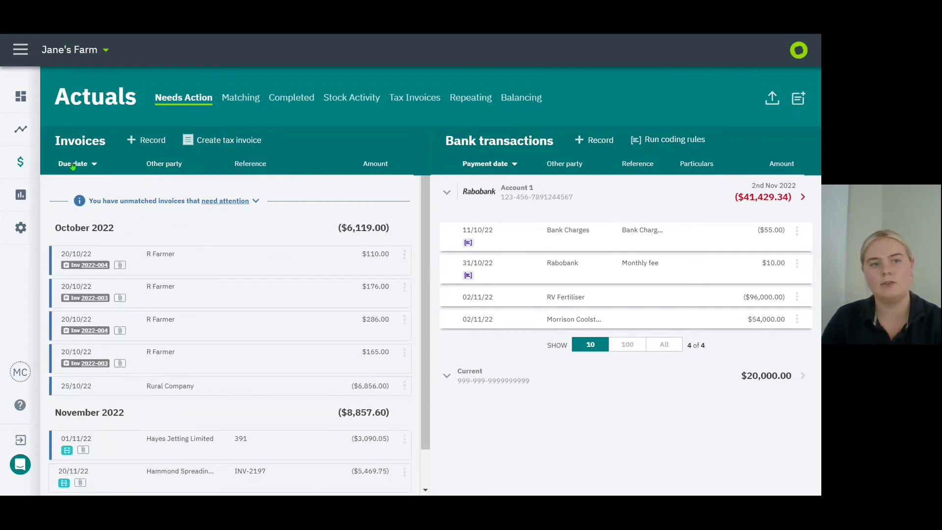
Sort the Needs Action invoices by due date with the latest month first, and view the manual record options for bank transactions and invoices
click(74, 164)
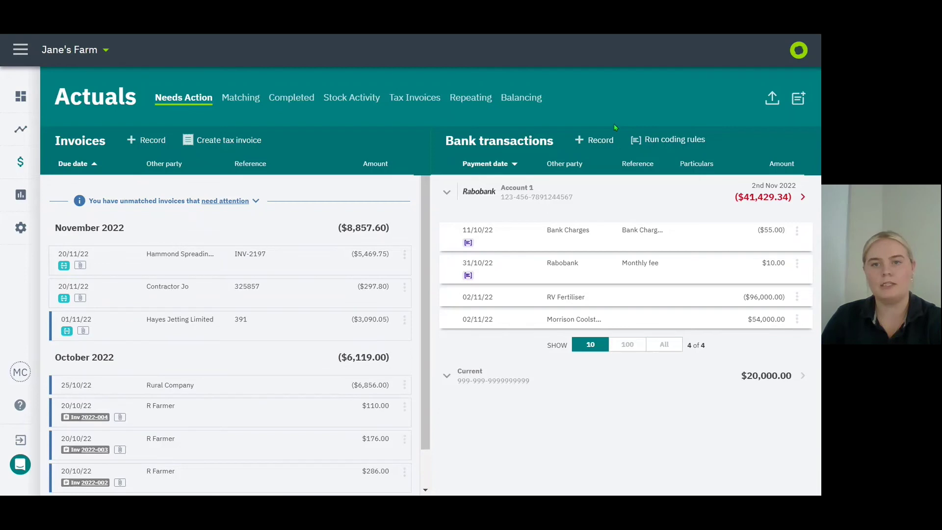
click(602, 141)
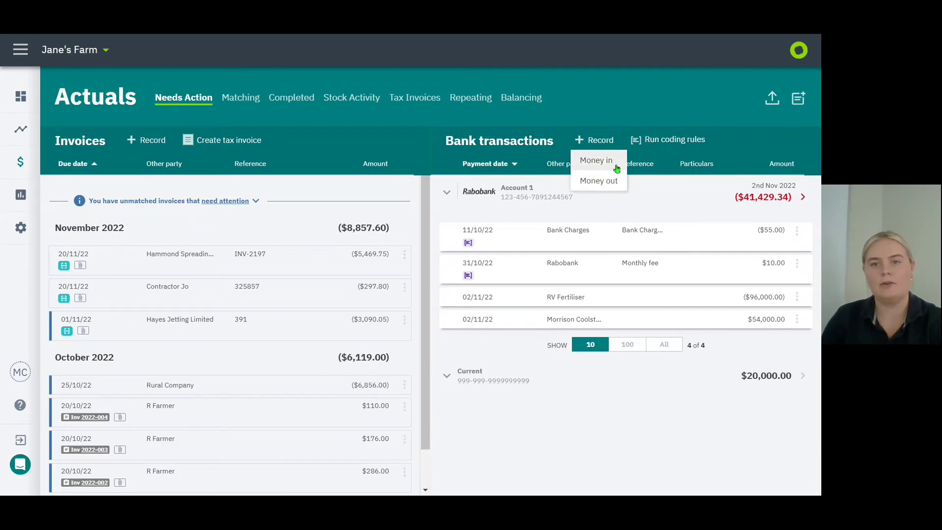
click(691, 113)
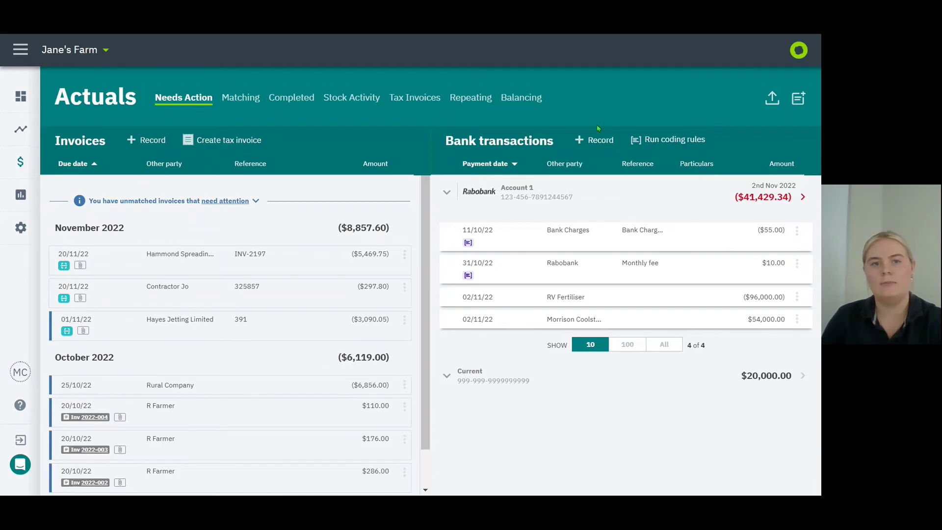
click(154, 140)
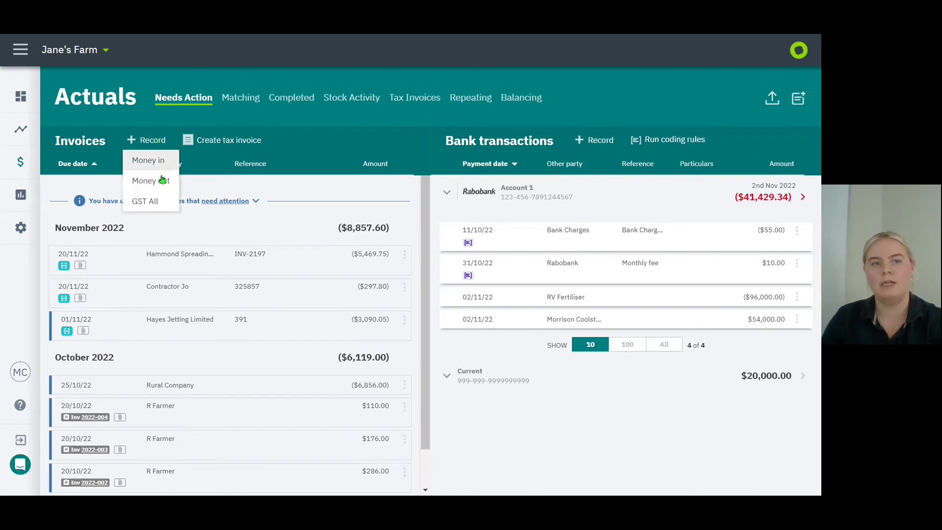
click(318, 118)
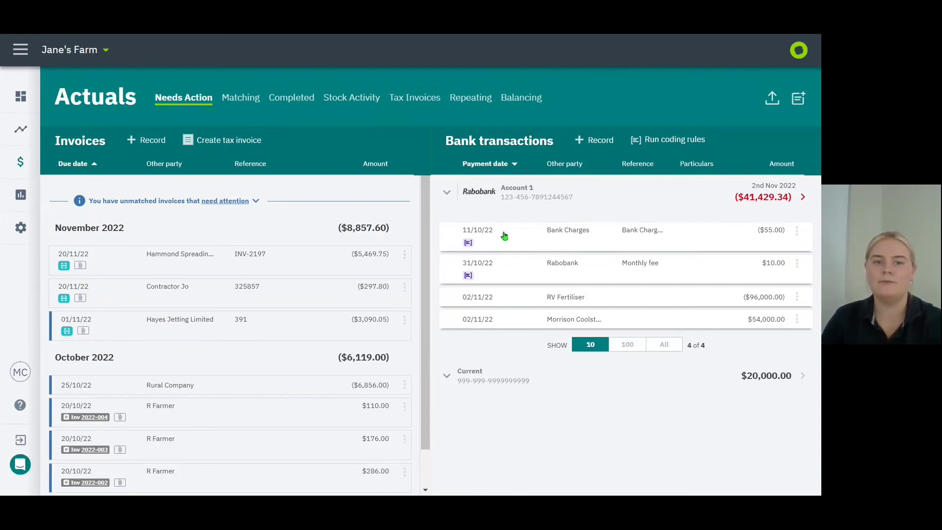
Open the 02/11/22 RV Fertiliser bank transaction, view its file attachment option, and return to the Needs Action list
click(532, 297)
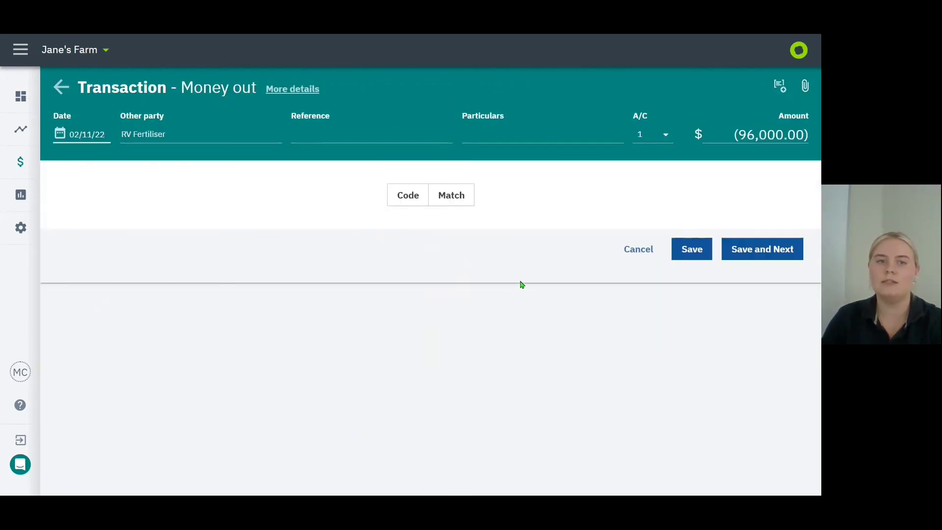
click(804, 85)
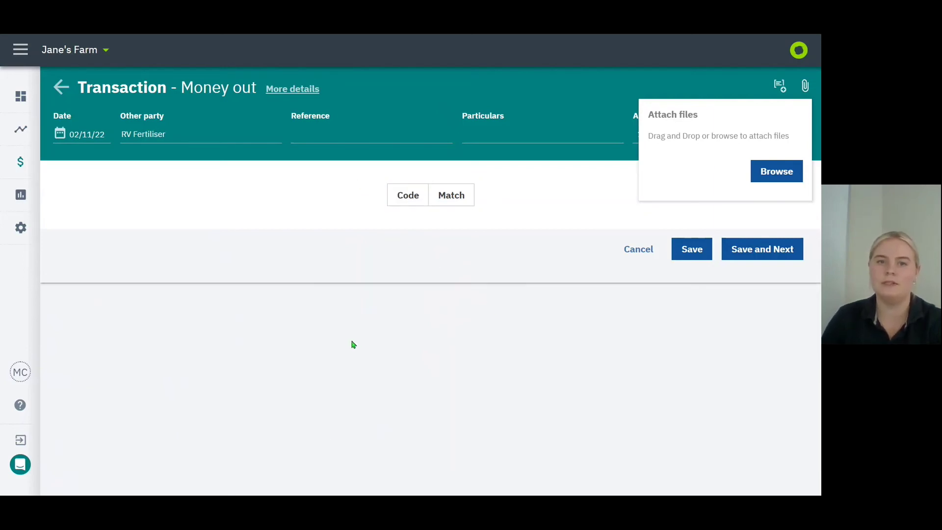
click(61, 87)
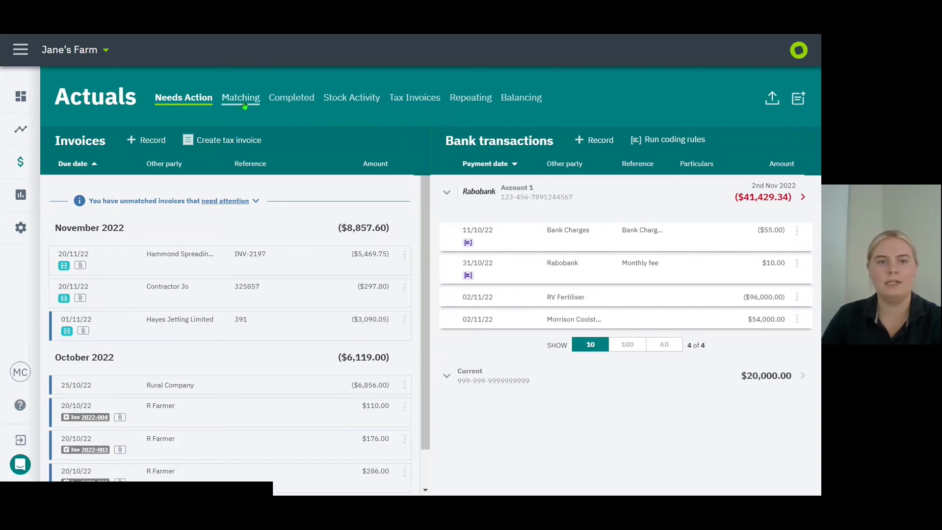
Show the completed coded lines in Actuals and view the available financial year options
click(293, 98)
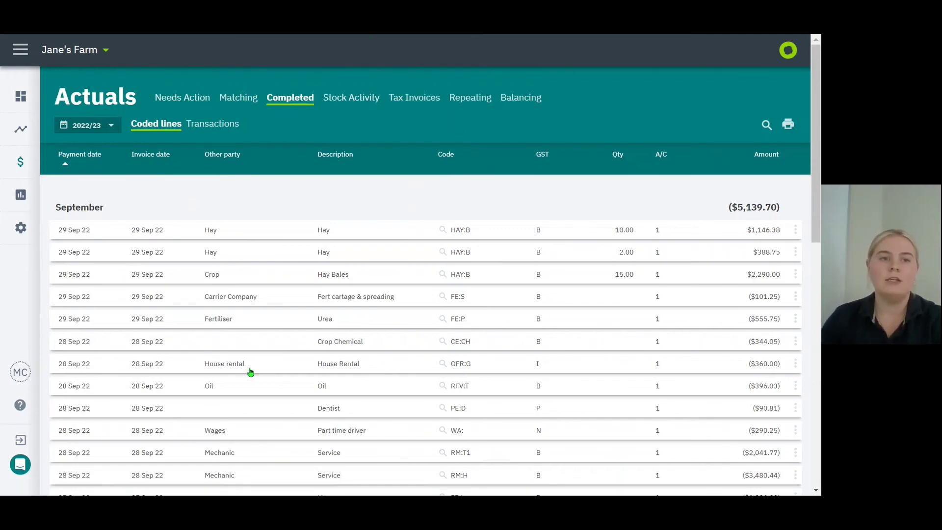
click(106, 125)
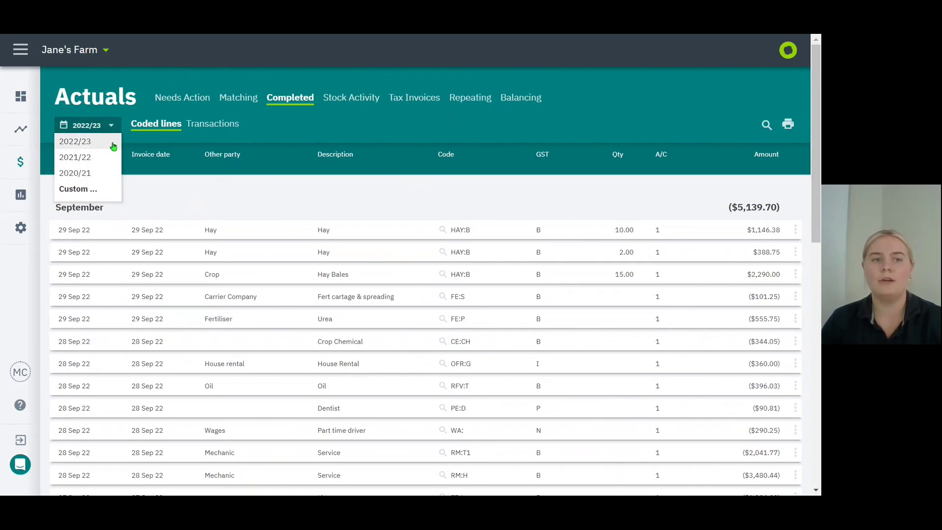
click(300, 123)
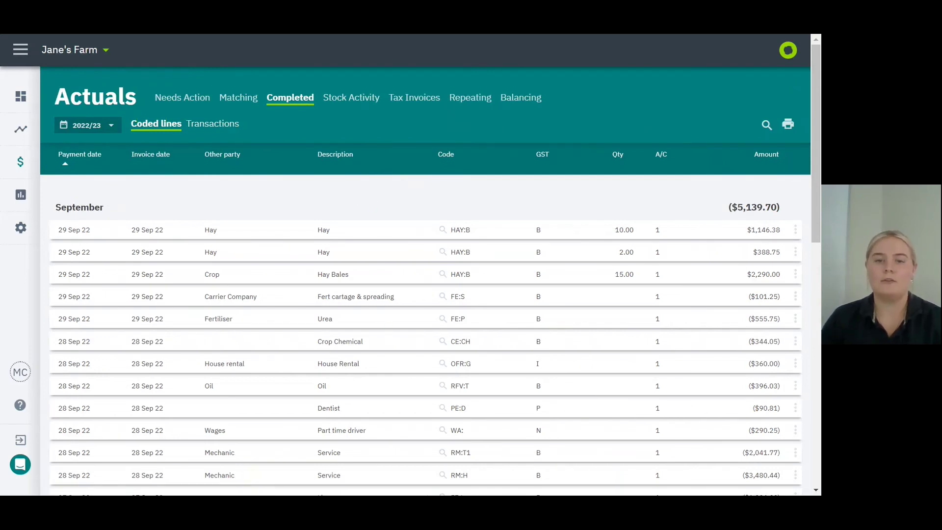
Show the completed transactions and sort them by other party in reverse alphabetical order
click(224, 126)
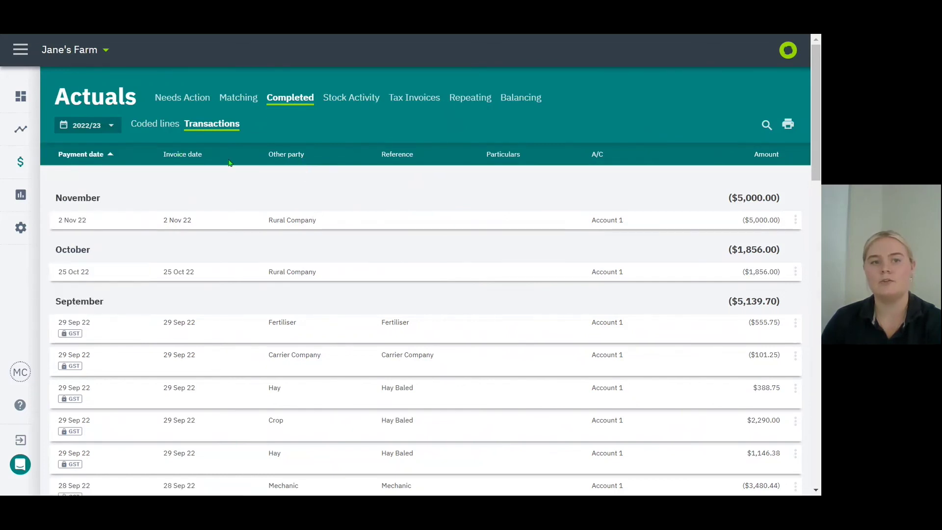
click(286, 155)
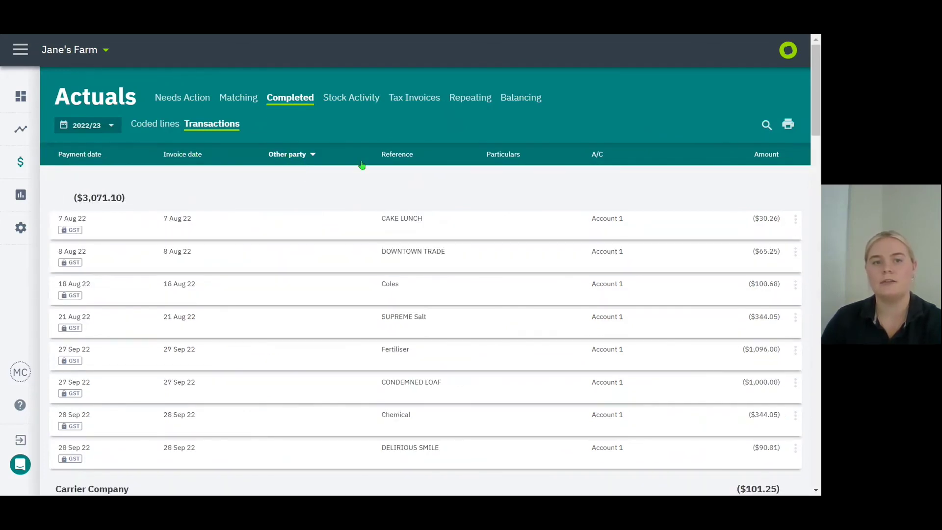
click(281, 158)
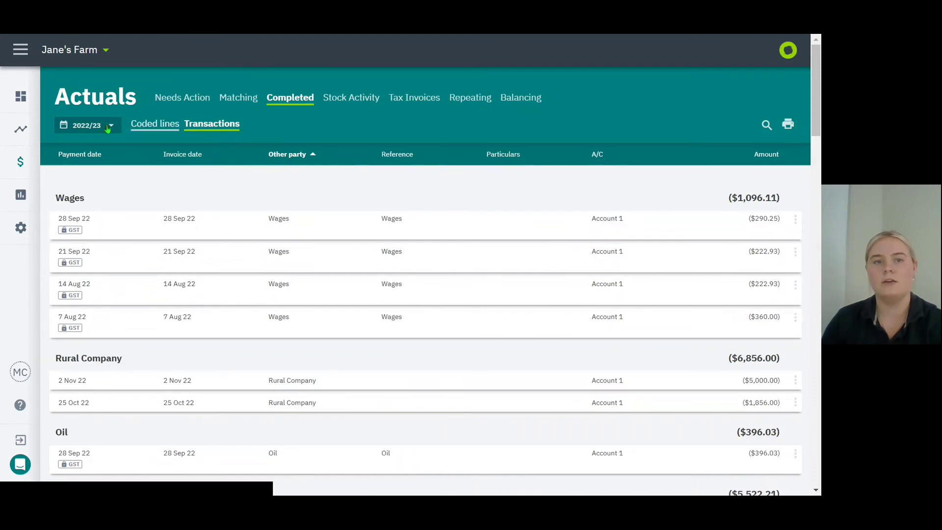
Sort the completed coded lines alphabetically by code and search them for "meat"
click(148, 126)
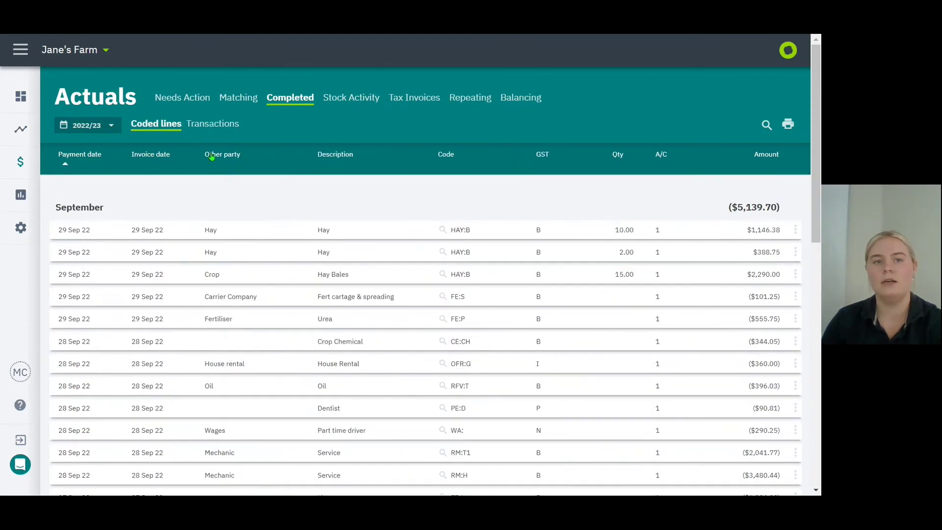
click(446, 155)
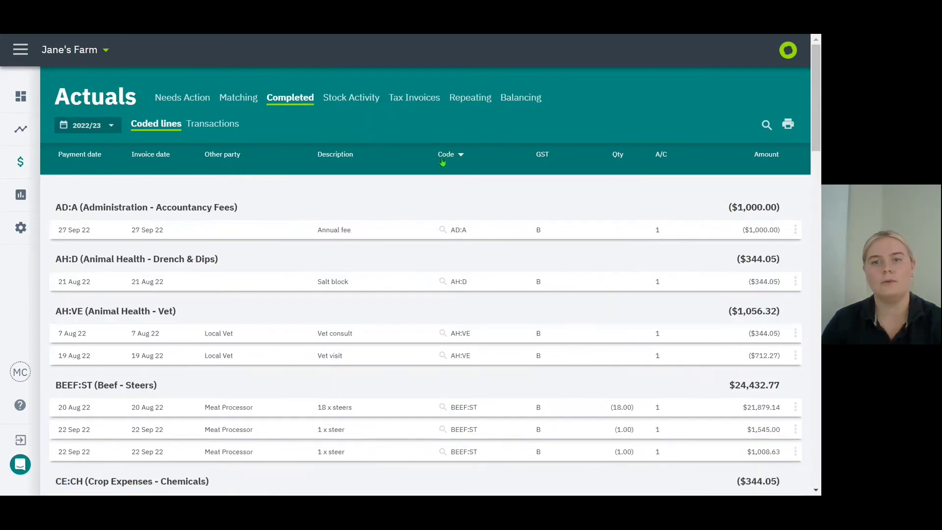
click(766, 125)
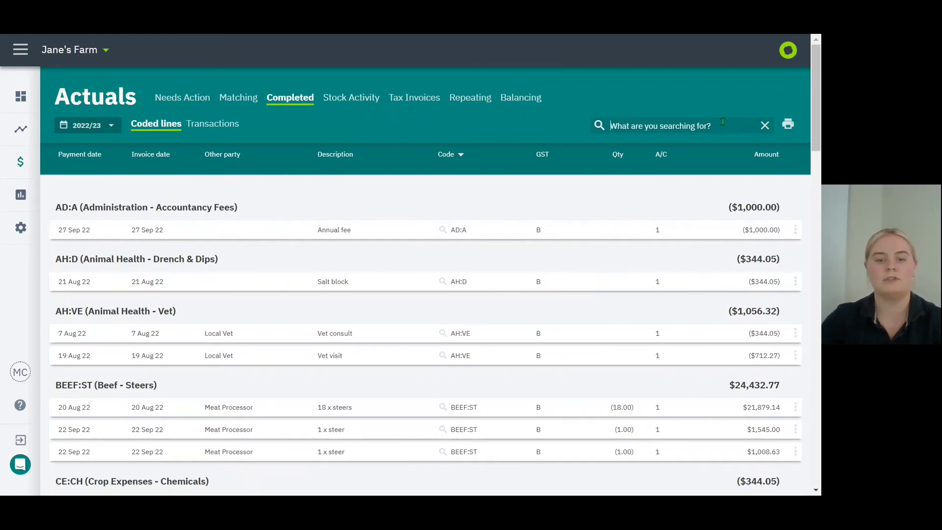
text(meat)
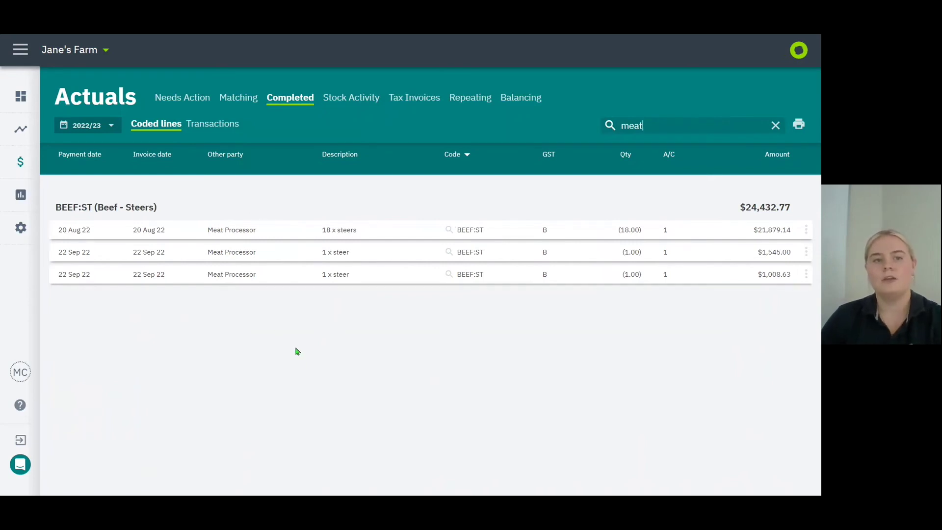
Look up the beef codes available for recoding the 20 Aug 22 Meat Processor line, discard the edit, and clear the search
click(450, 231)
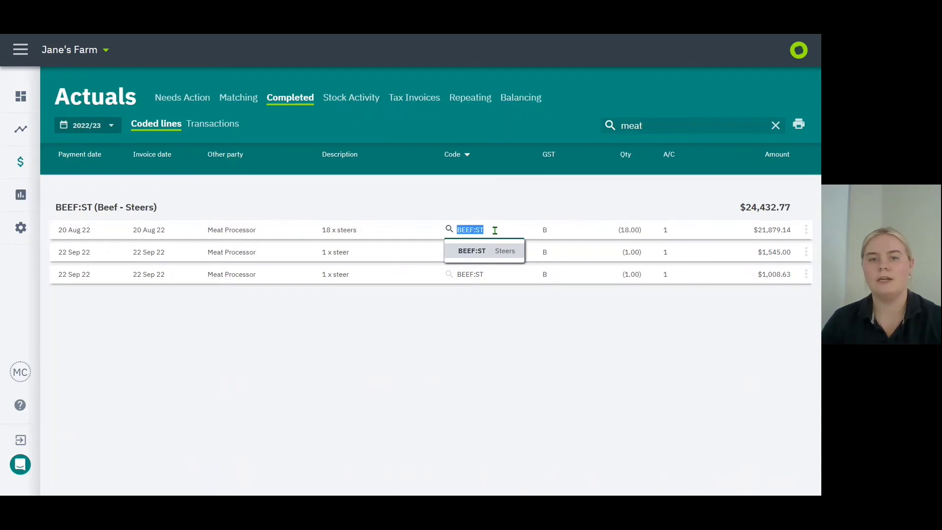
key(BackSpace)
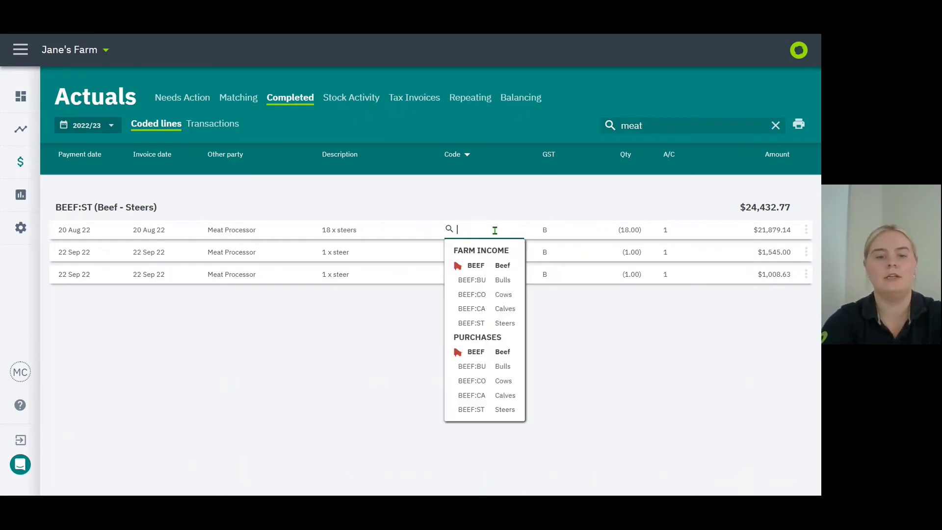
text(beef)
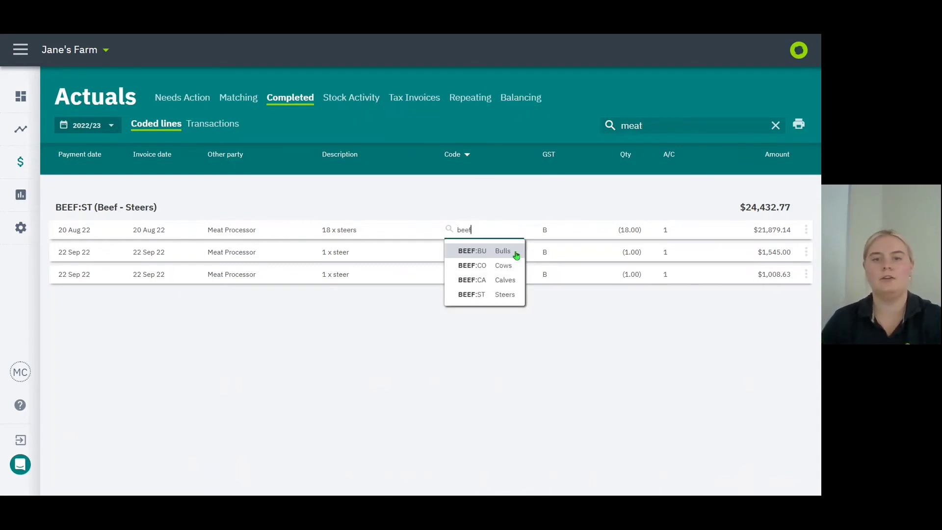
key(Escape)
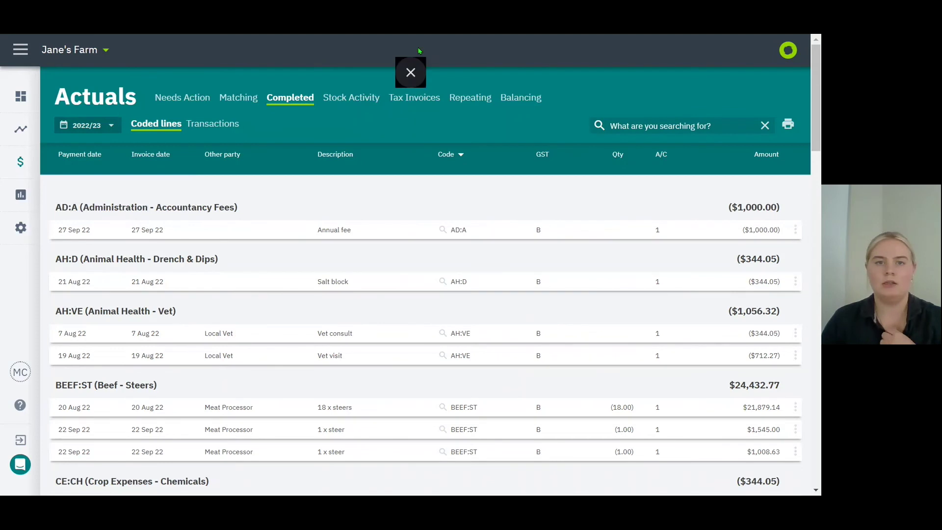
Show the 2022/23 tax invoices and examine the total outstanding balance for September
click(421, 100)
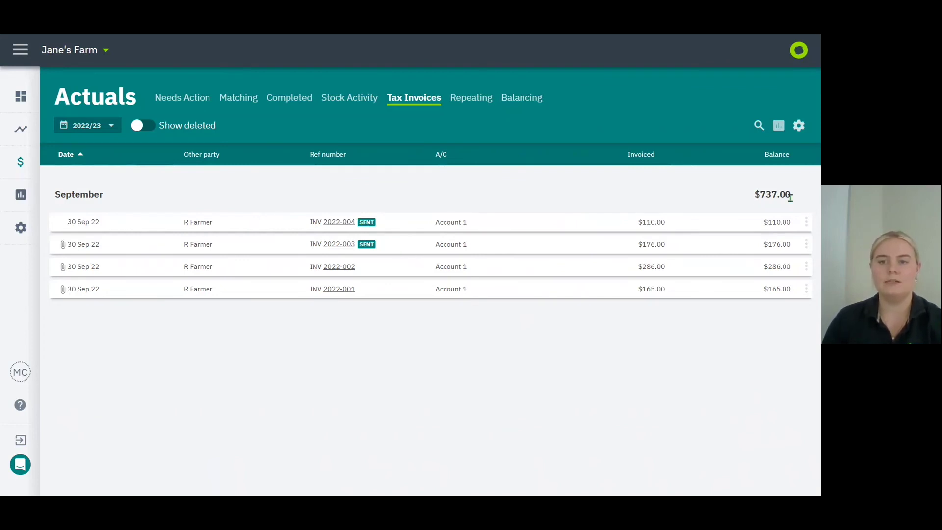
drag(797, 195, 758, 195)
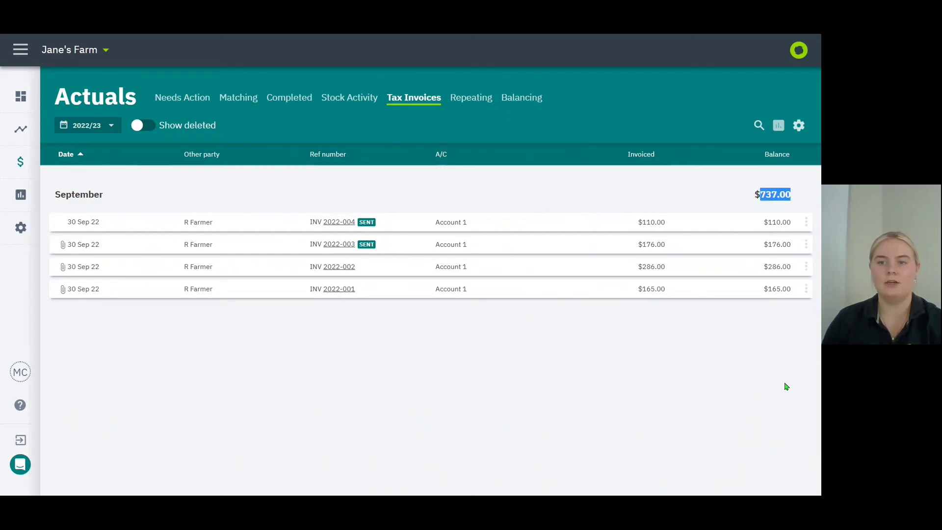
click(771, 362)
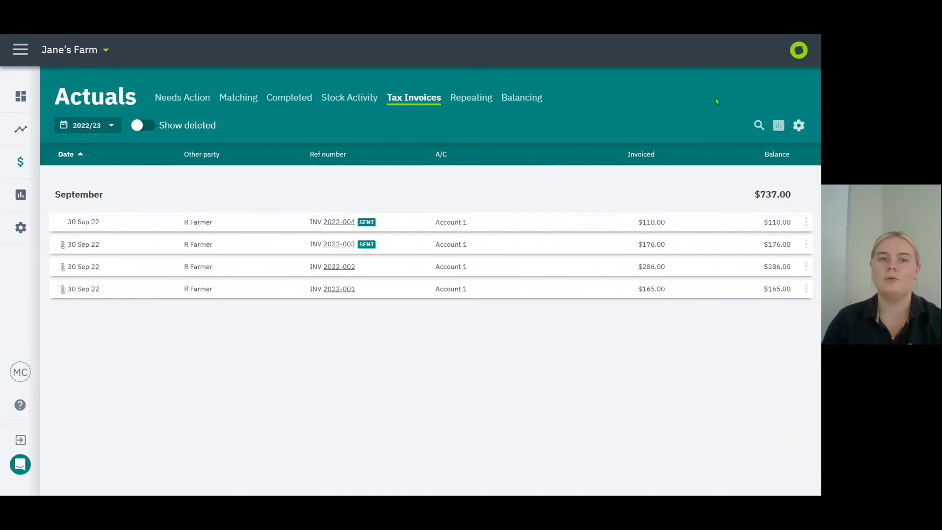
Review the tax invoice settings for GST mode, farm business logo and invoice note, and close them without saving
click(799, 127)
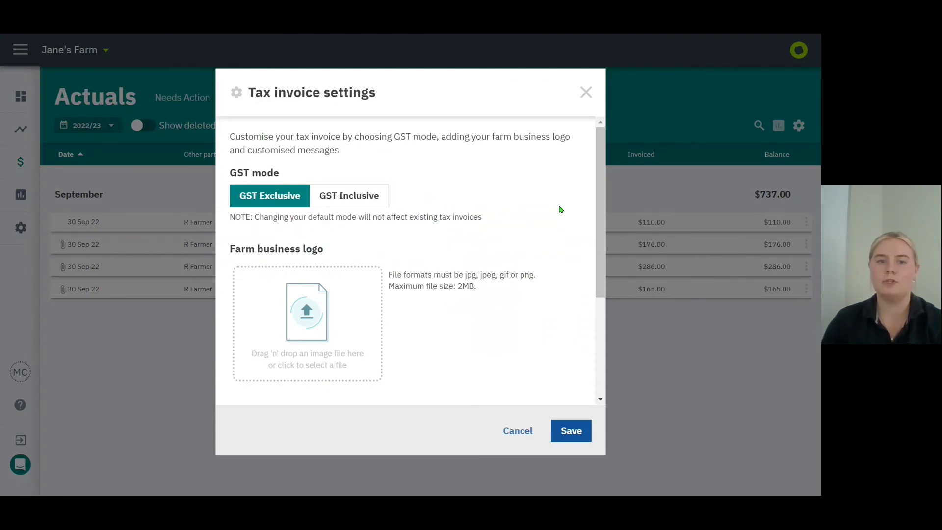
scroll(557, 218, down, 1)
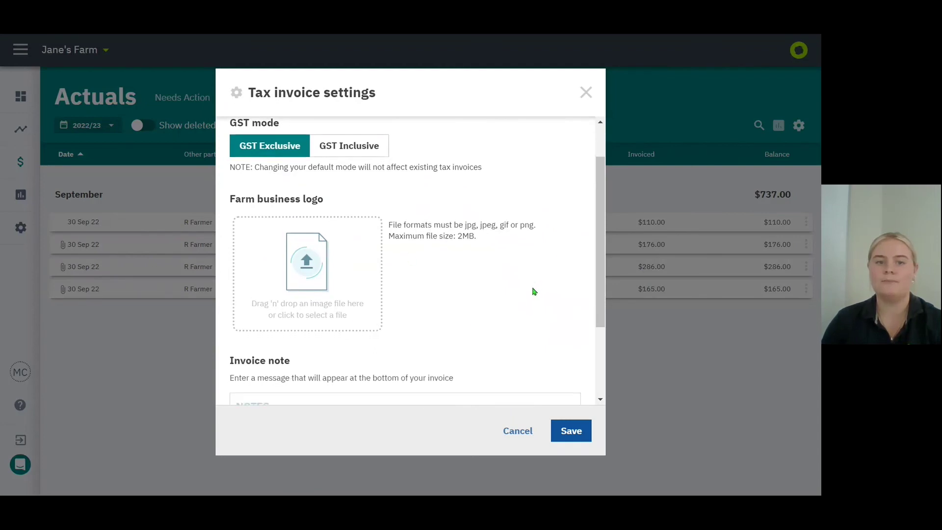
scroll(532, 292, down, 2)
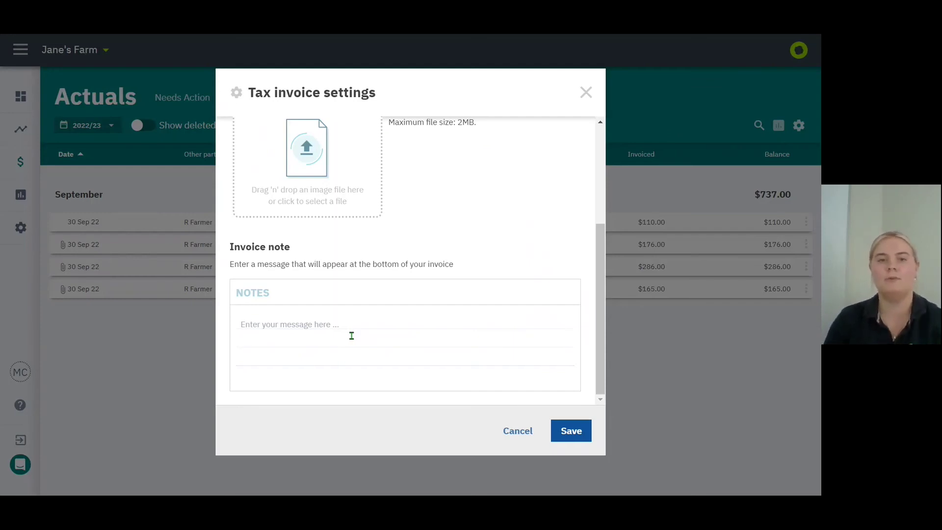
click(586, 92)
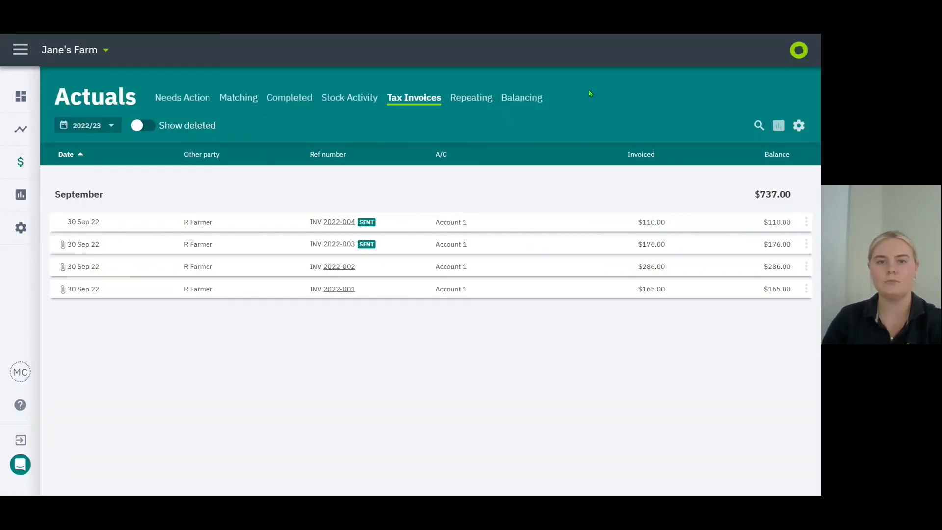
Show the balancing timeline for account 1, collapse the 31 Oct 2022 section, and review the monthly balances
click(472, 98)
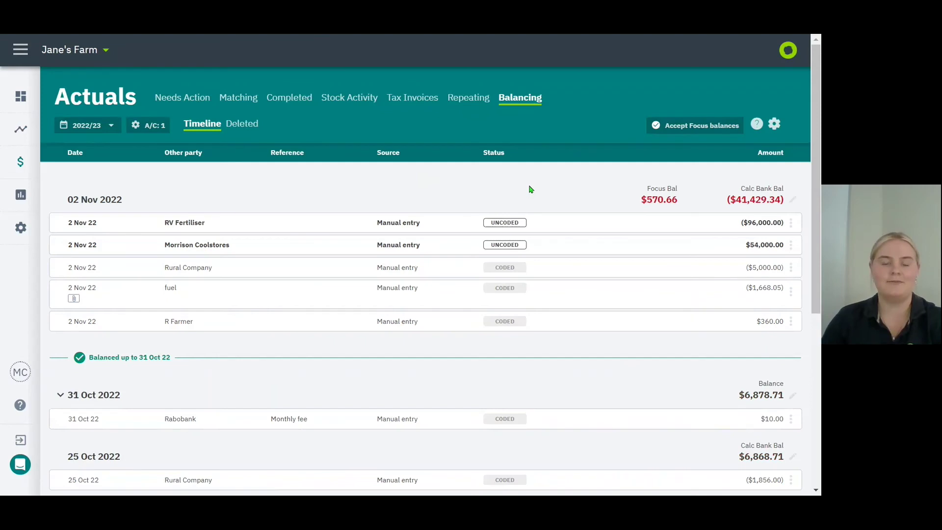
click(61, 395)
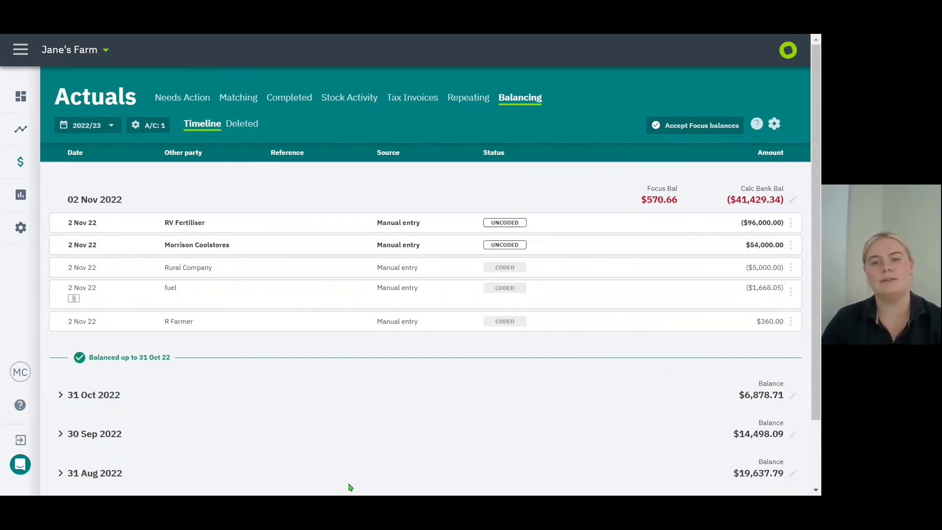
scroll(304, 430, down, 2)
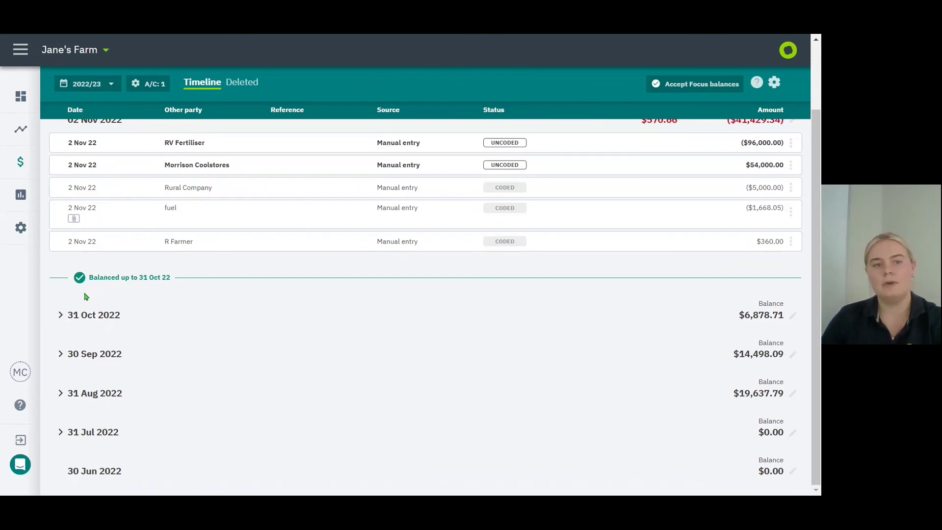
Expand the 31 Oct 2022 balancing section, examine its transactions and calculated bank balances, and collapse it again
click(61, 315)
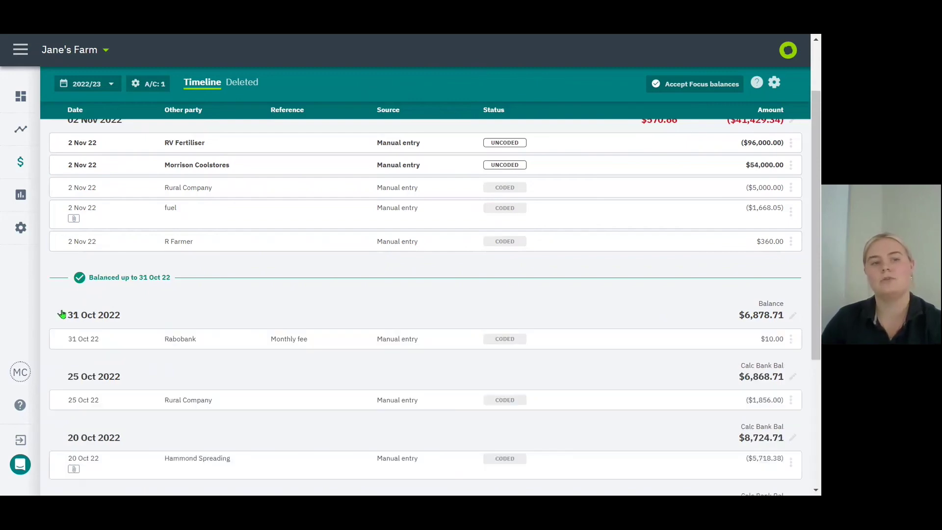
scroll(228, 389, down, 3)
scroll(230, 389, down, 1)
scroll(279, 420, up, 1)
scroll(260, 316, up, 3)
click(60, 293)
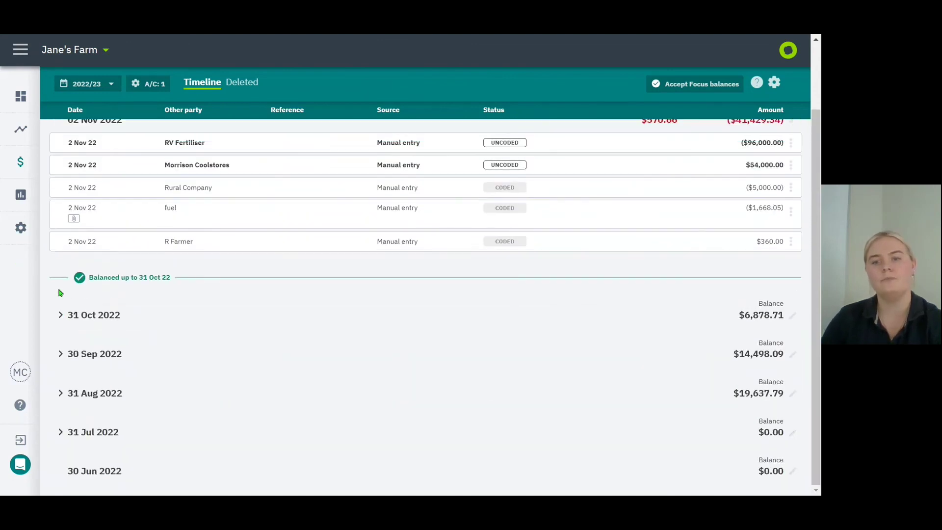
scroll(528, 404, up, 2)
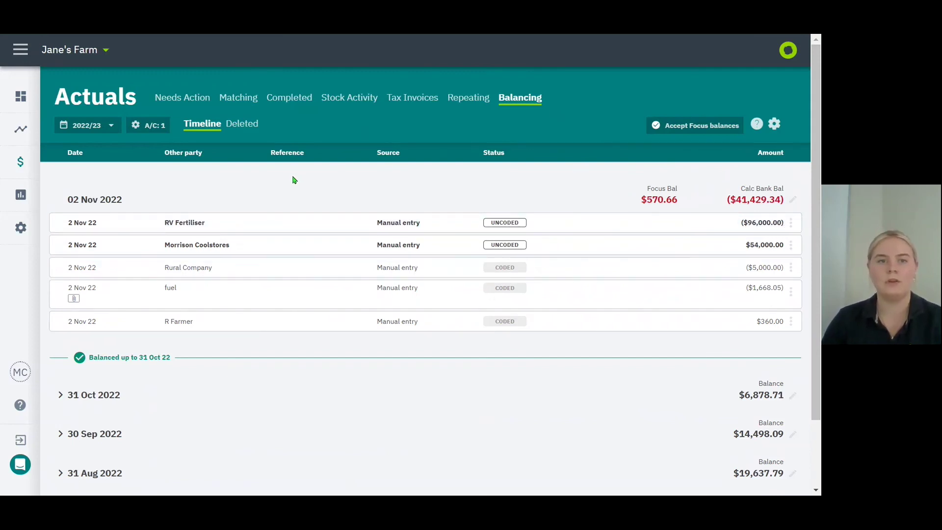
Review the balancing year options and the bank account choices Account 1 and Current, and close the settings without applying a change
click(109, 126)
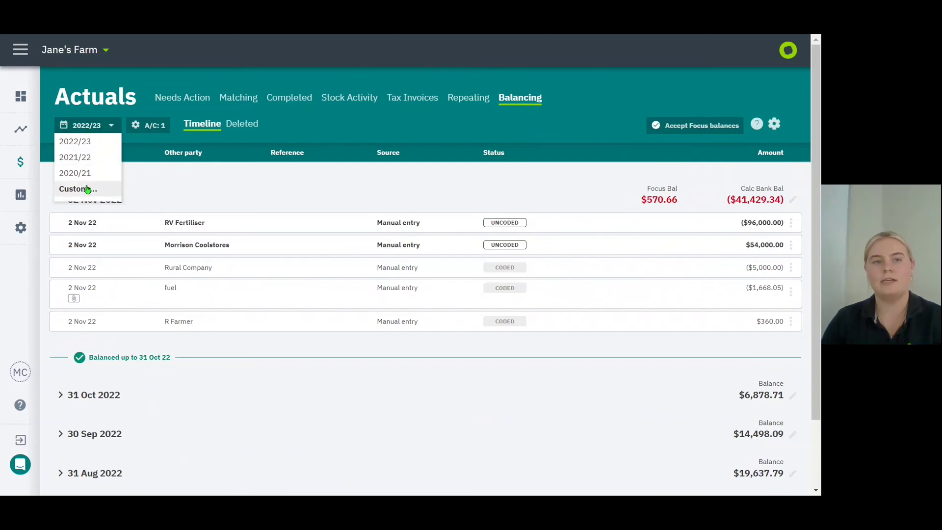
click(158, 125)
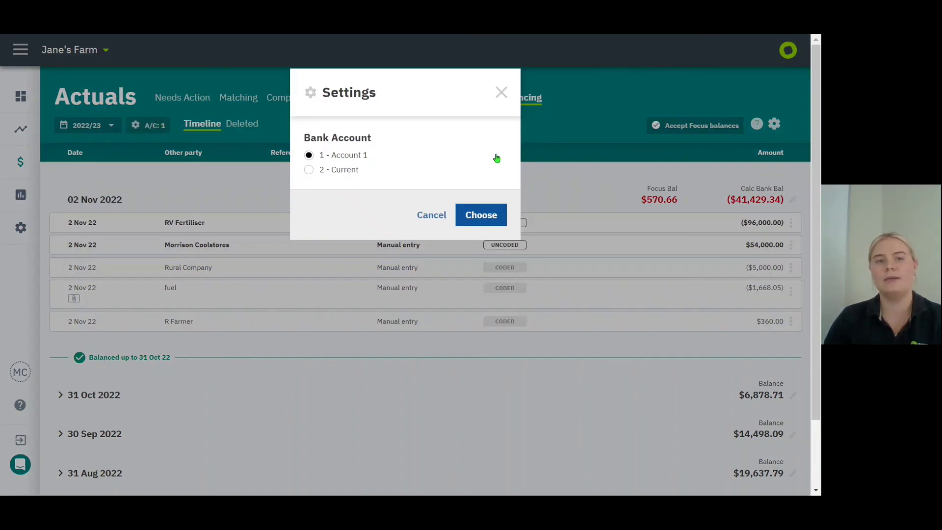
click(350, 171)
click(353, 155)
click(342, 171)
click(353, 155)
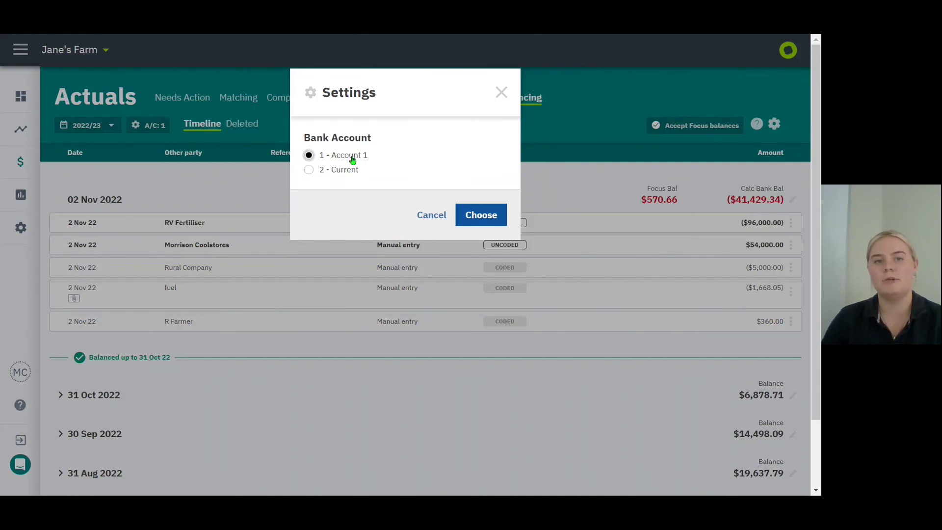
click(499, 92)
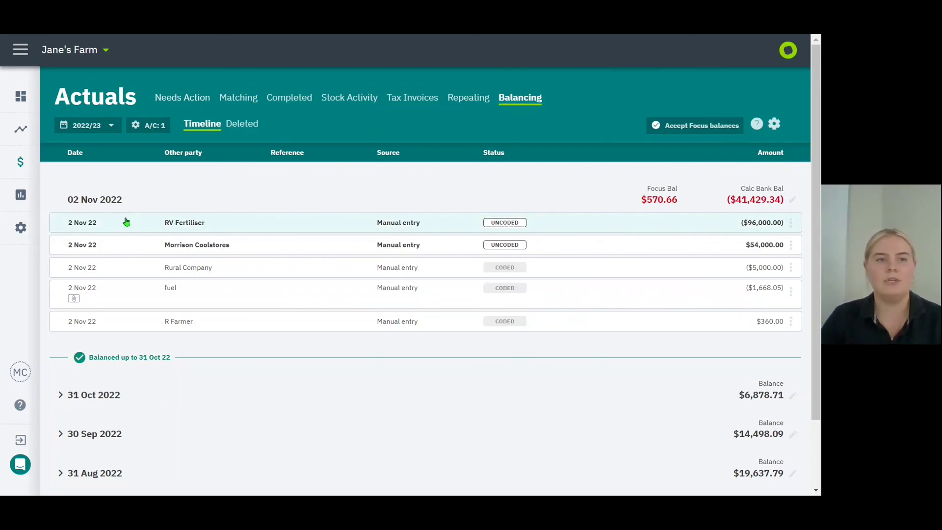
Open the GST Worksheets report for 1 Sep 22 – 30 Sep 22 and examine its sales and purchases amounts
click(21, 49)
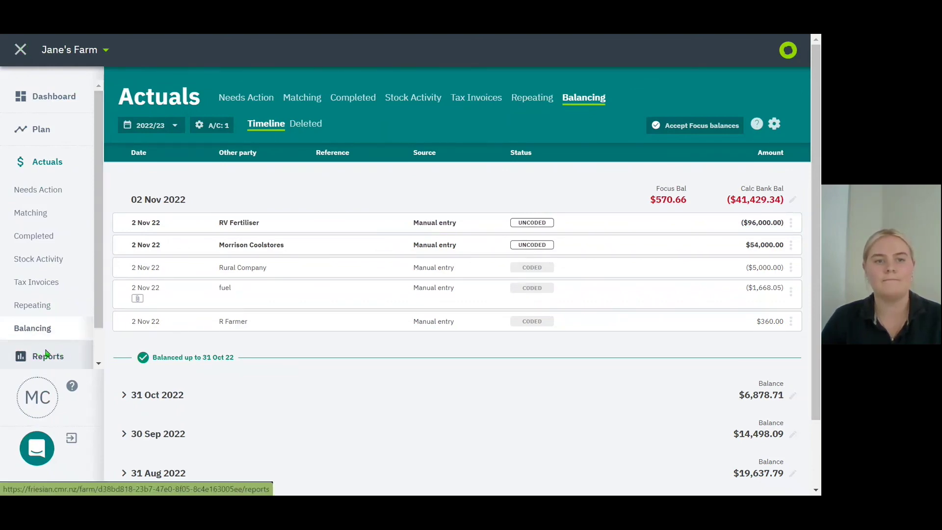
click(45, 353)
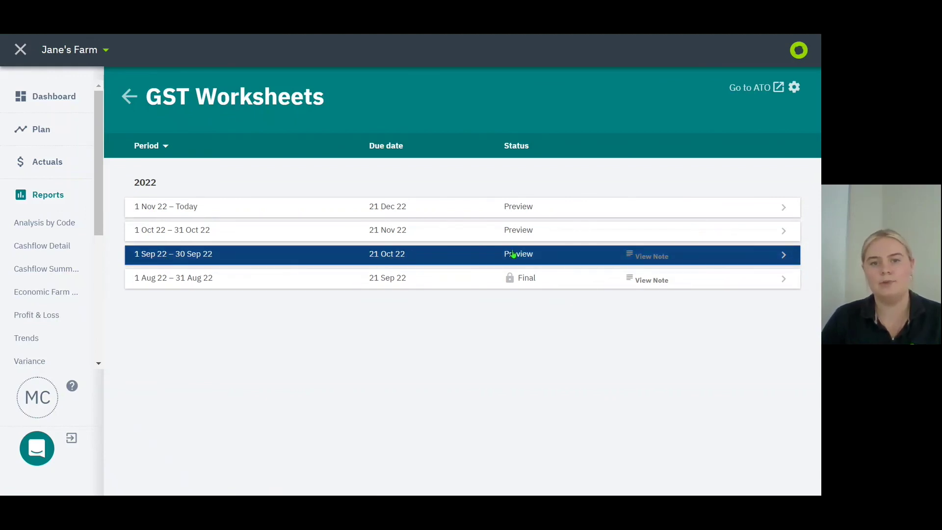
click(305, 255)
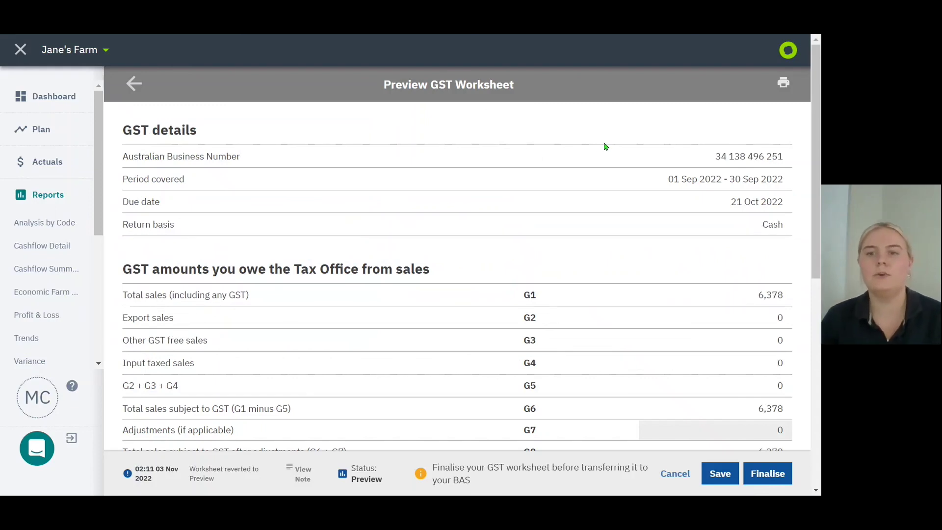
scroll(569, 219, down, 2)
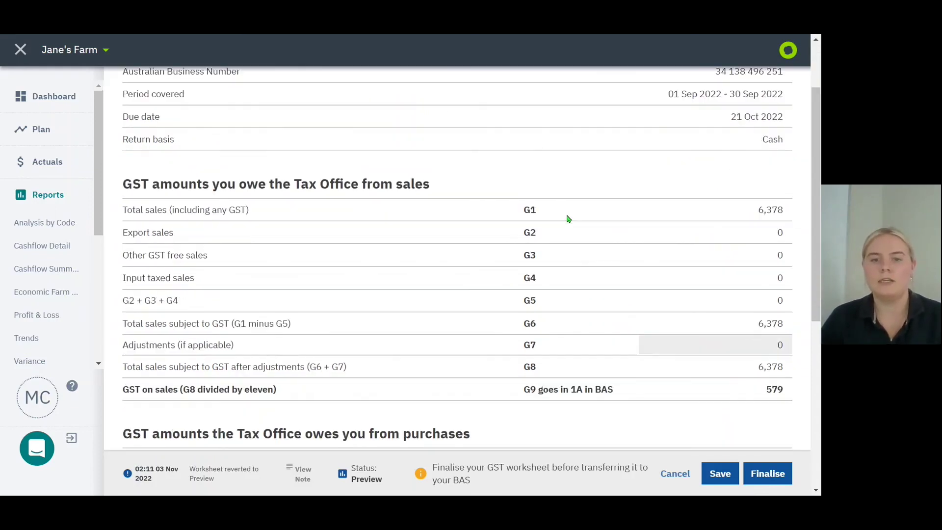
scroll(567, 217, down, 7)
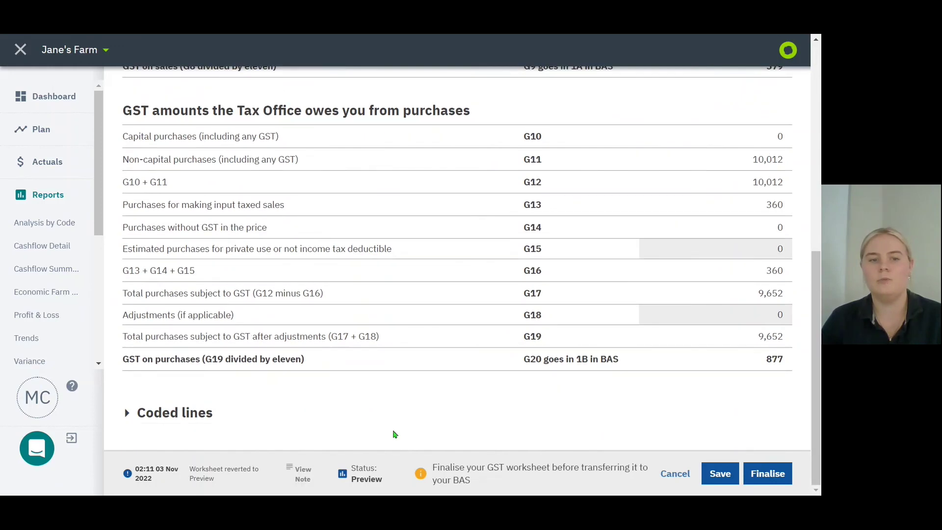
Expand the worksheet's coded lines, sort them by code, and re-sort them by GST type in descending order
click(129, 413)
scroll(305, 329, down, 1)
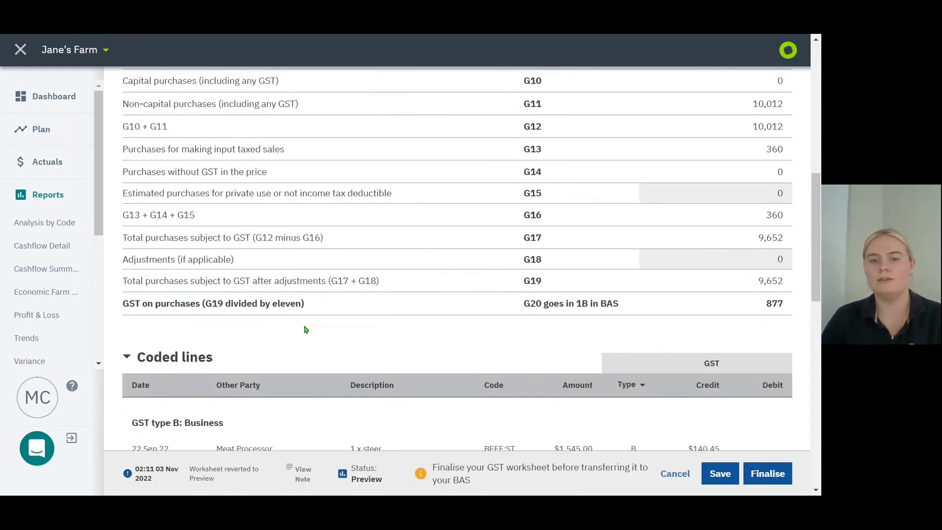
scroll(304, 329, down, 5)
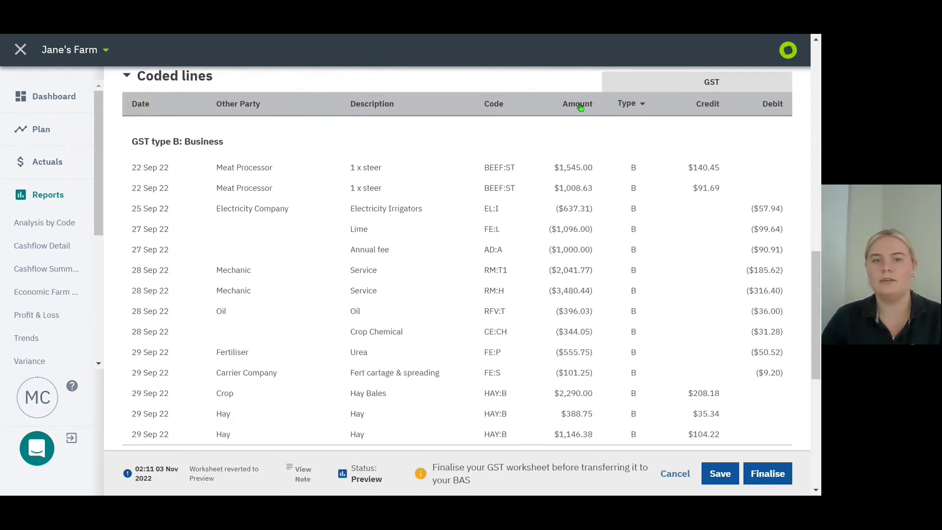
click(495, 104)
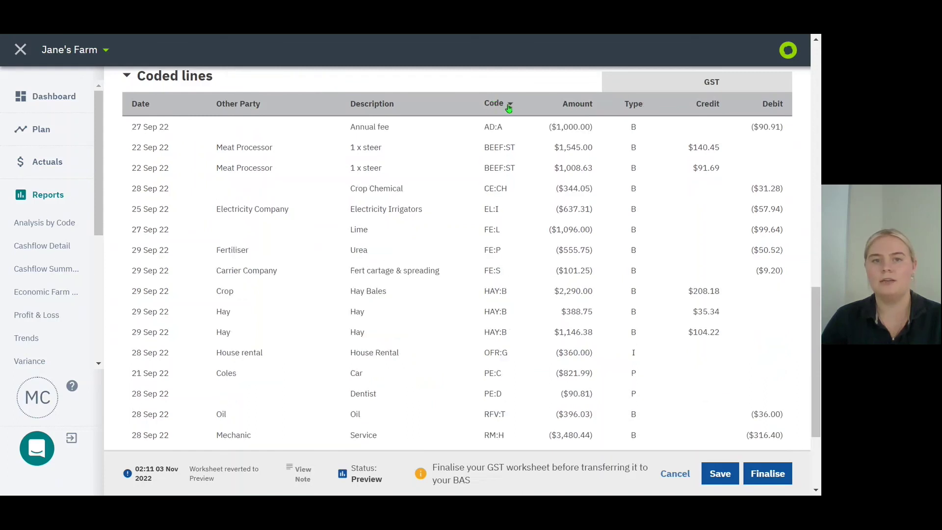
scroll(506, 247, up, 2)
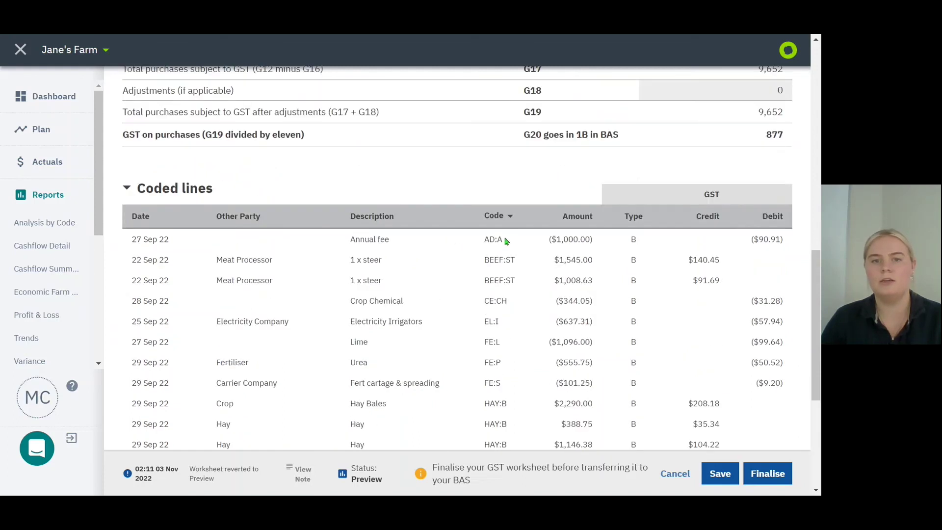
click(634, 216)
click(640, 215)
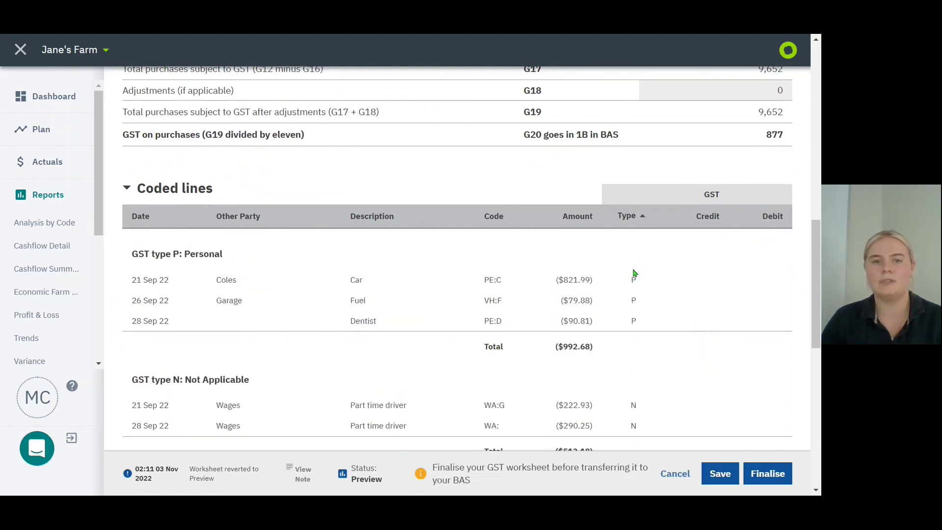
Check the GST worksheet's print options, close them without printing, and finalise the September 2022 worksheet
scroll(628, 289, up, 7)
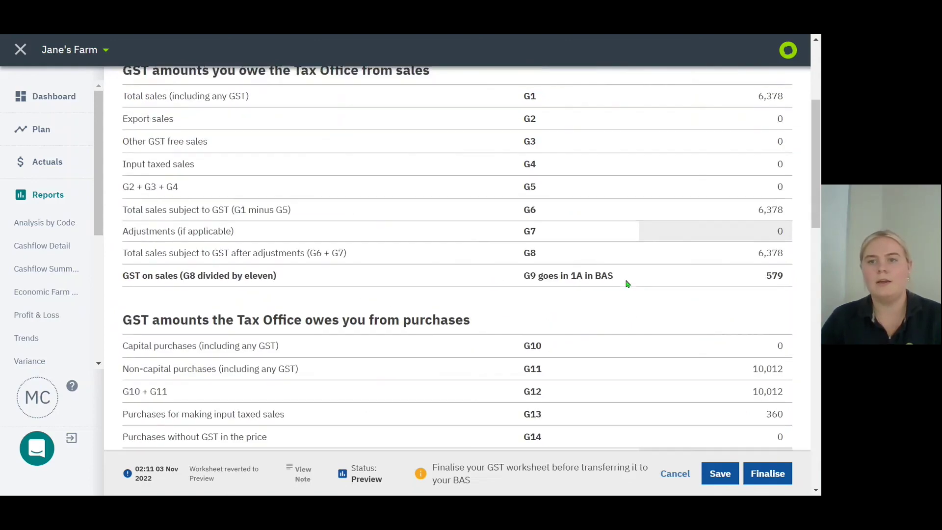
scroll(626, 283, up, 3)
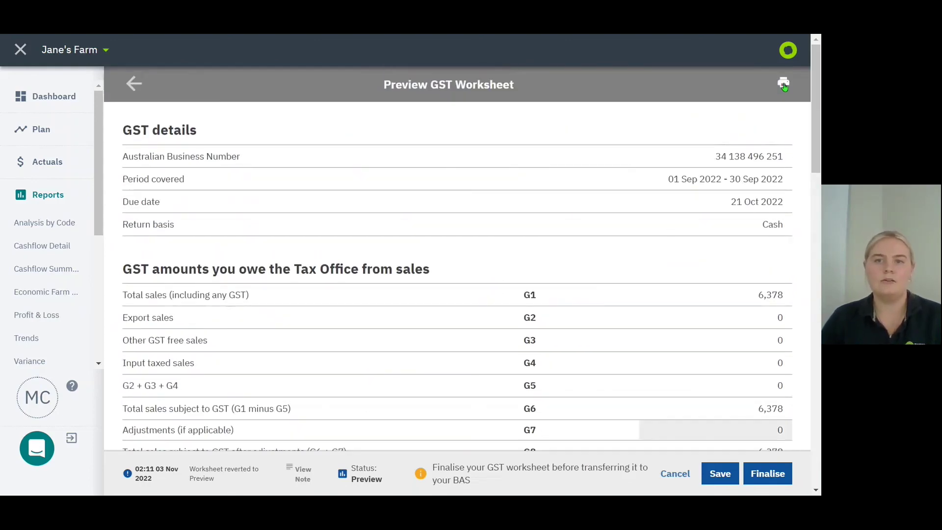
click(783, 84)
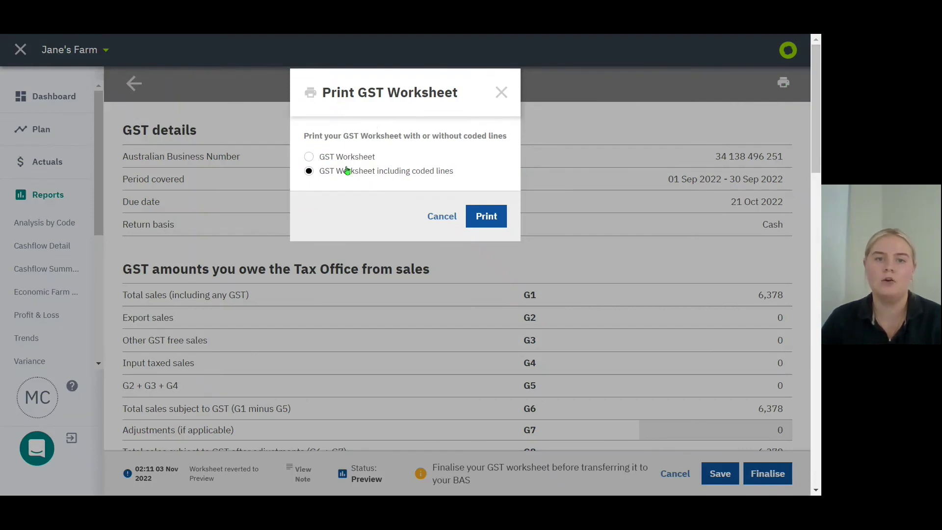
click(501, 91)
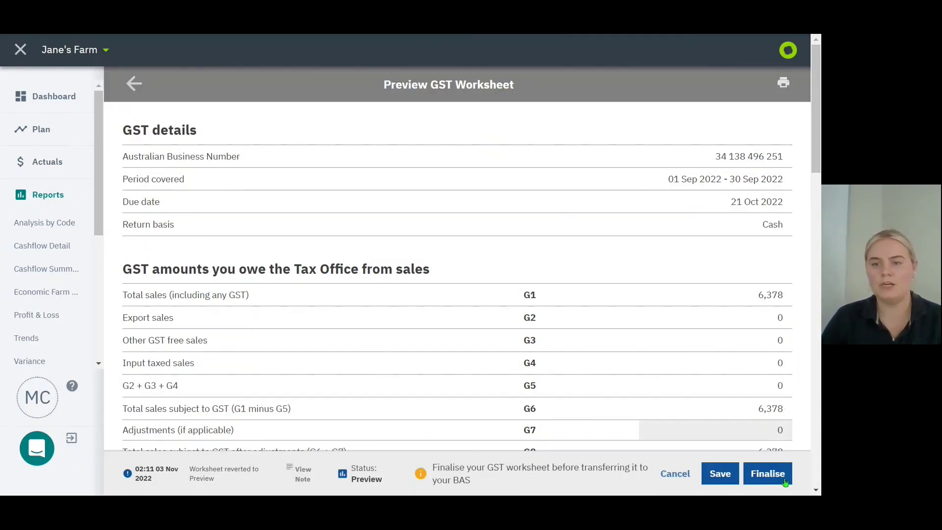
click(769, 474)
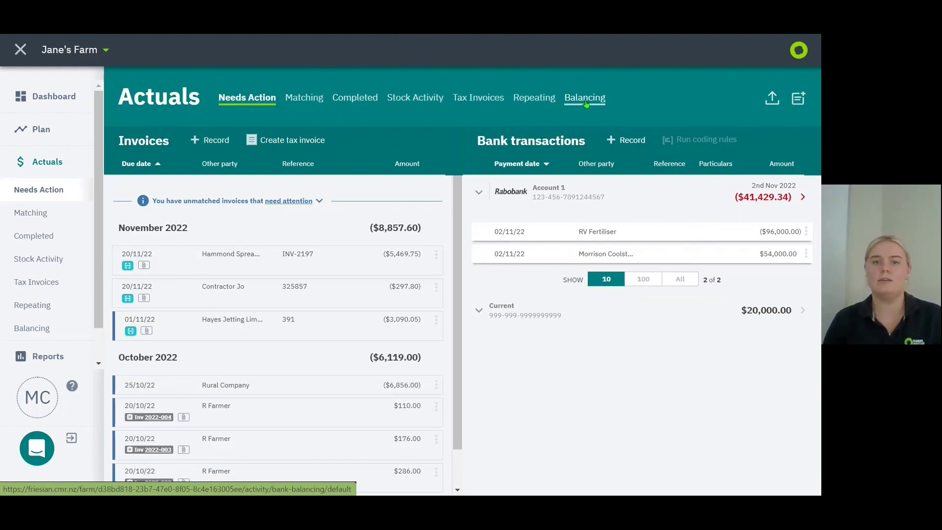
Exit the browser's full-screen view on the Actuals Needs Action page
scroll(54, 255, down, 1)
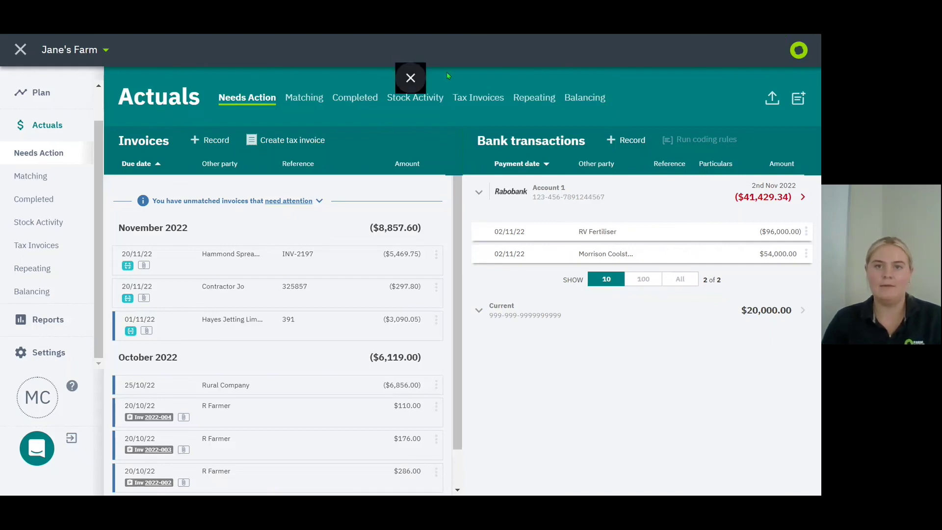
click(410, 81)
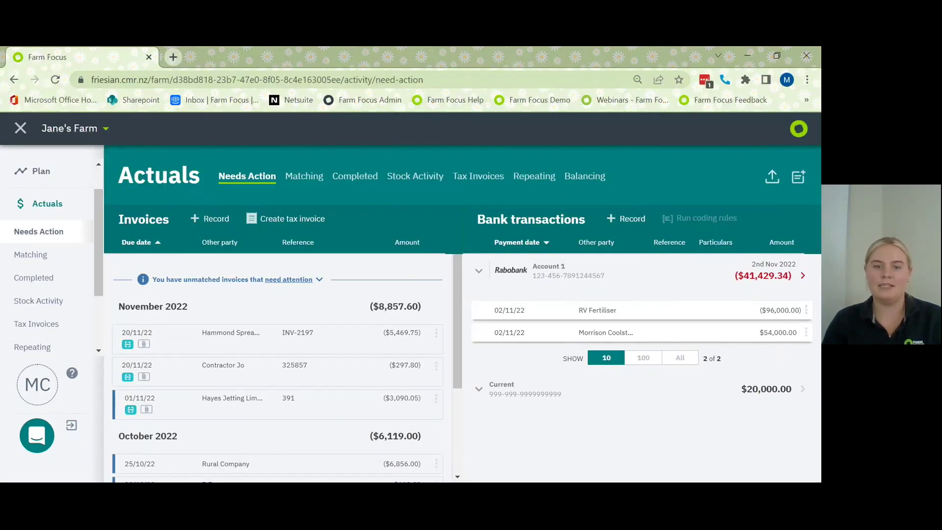